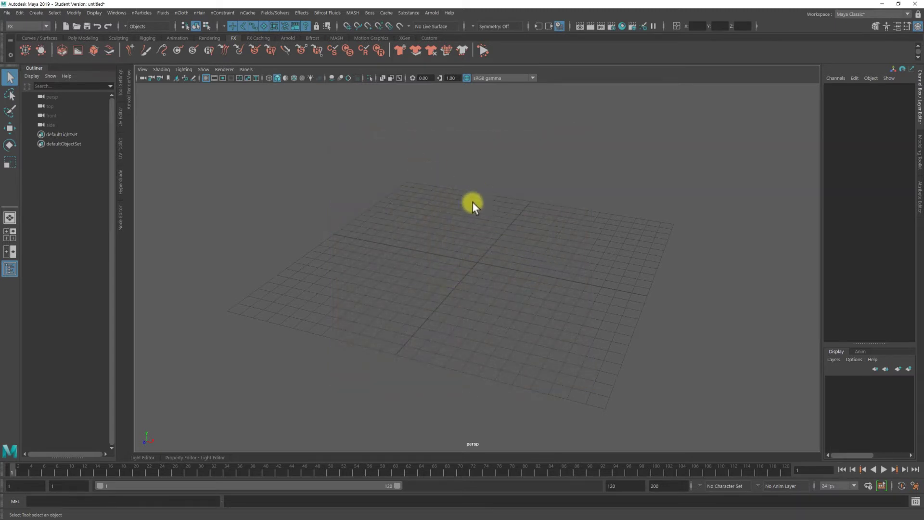
# Add a polygon plane and scale it to 30 on X, Y and Z
pyautogui.click(40, 12)
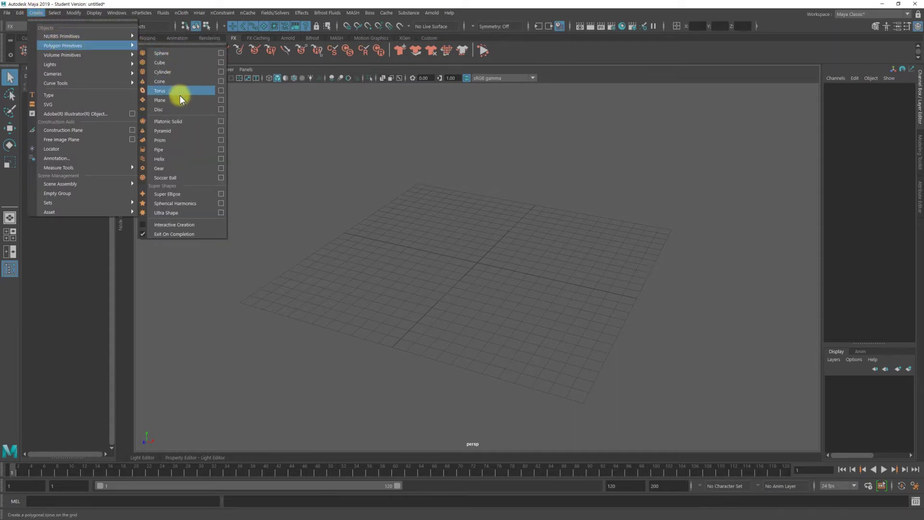
pyautogui.click(180, 99)
pyautogui.press('r')
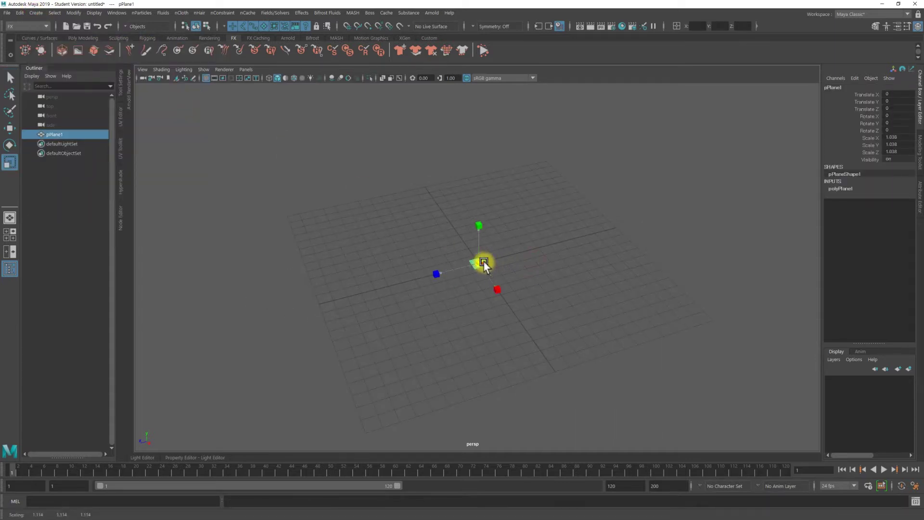
pyautogui.moveTo(484, 261); pyautogui.dragTo(738, 247)
pyautogui.moveTo(893, 151); pyautogui.dragTo(887, 147)
pyautogui.write('30')
pyautogui.press('Return')
# Tilt the plane 25 degrees around X into a slope, then deselect it
pyautogui.keyDown('alt'); pyautogui.moveTo(537, 313); pyautogui.dragTo(485, 256); pyautogui.keyUp('alt')
pyautogui.press('e')
pyautogui.moveTo(471, 225); pyautogui.dragTo(457, 230)
pyautogui.doubleClick(902, 115)
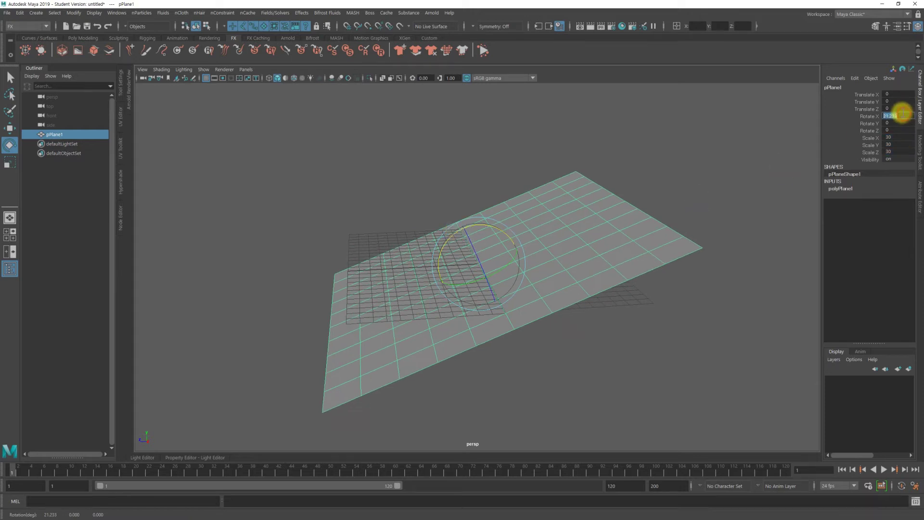
pyautogui.write('0')
pyautogui.press('Return')
pyautogui.moveTo(530, 209)
pyautogui.mouseDown()
pyautogui.moveTo(640, 289)
pyautogui.moveTo(507, 265)
pyautogui.moveTo(234, 100)
pyautogui.mouseUp()
pyautogui.click(645, 295)
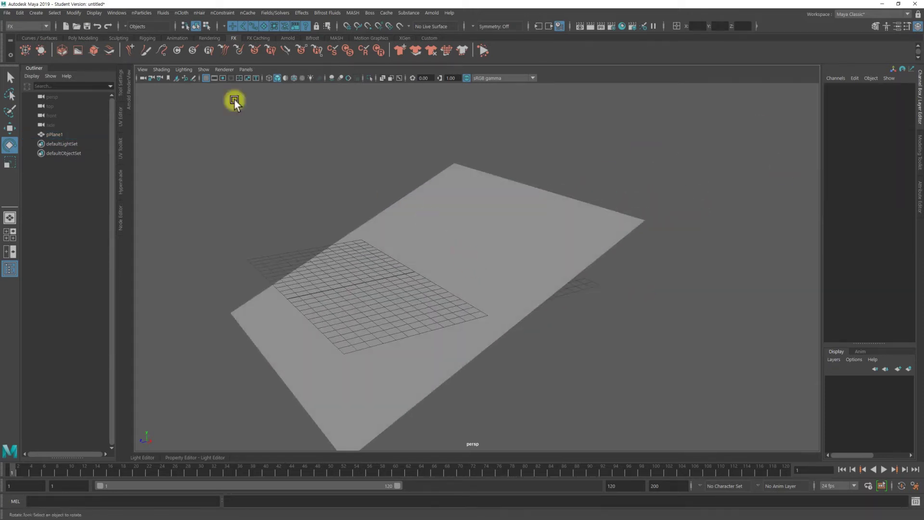
pyautogui.click(139, 13)
# Add a particle emitter and set its Emitter Type to Volume
pyautogui.click(172, 127)
pyautogui.moveTo(532, 241)
pyautogui.keyDown('alt'); pyautogui.mouseDown()
pyautogui.moveTo(466, 240)
pyautogui.moveTo(421, 166)
pyautogui.mouseUp(); pyautogui.keyUp('alt')
pyautogui.press('w')
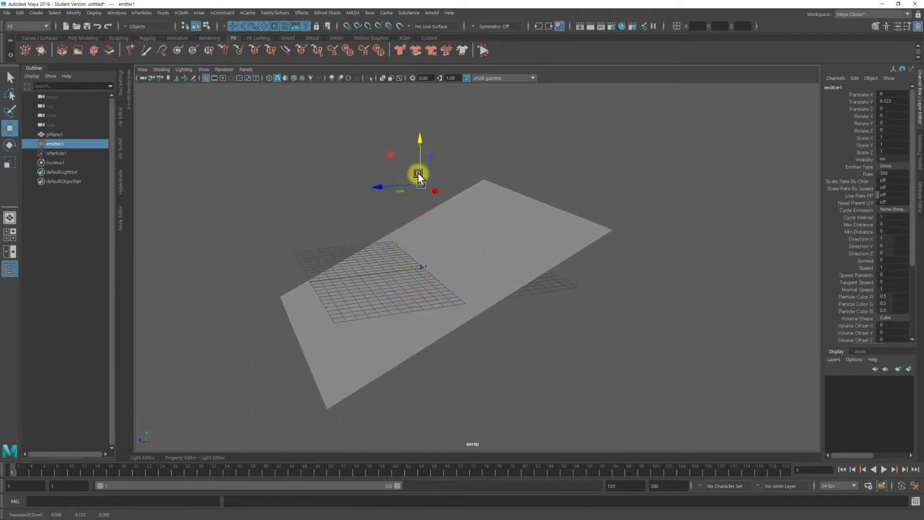
pyautogui.hotkey('ctrl', 'a')
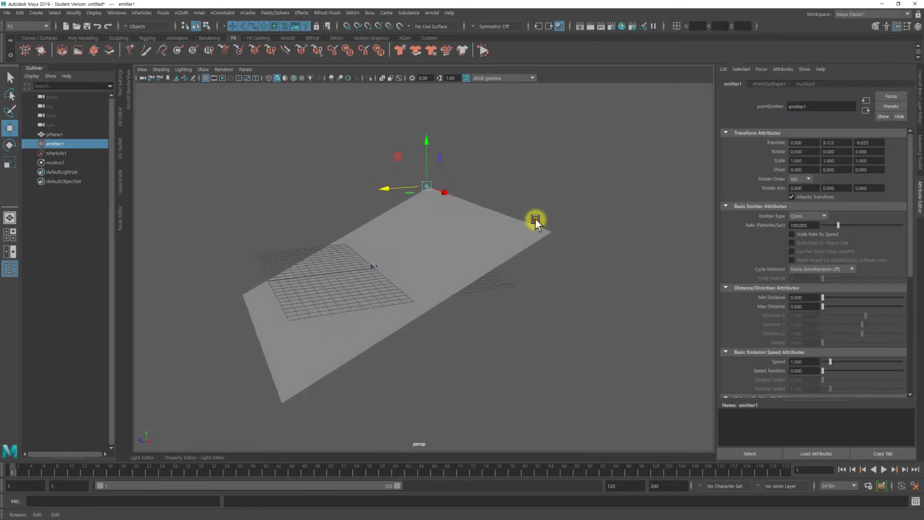
pyautogui.keyDown('alt'); pyautogui.moveTo(536, 217); pyautogui.dragTo(664, 214); pyautogui.keyUp('alt')
pyautogui.click(809, 216)
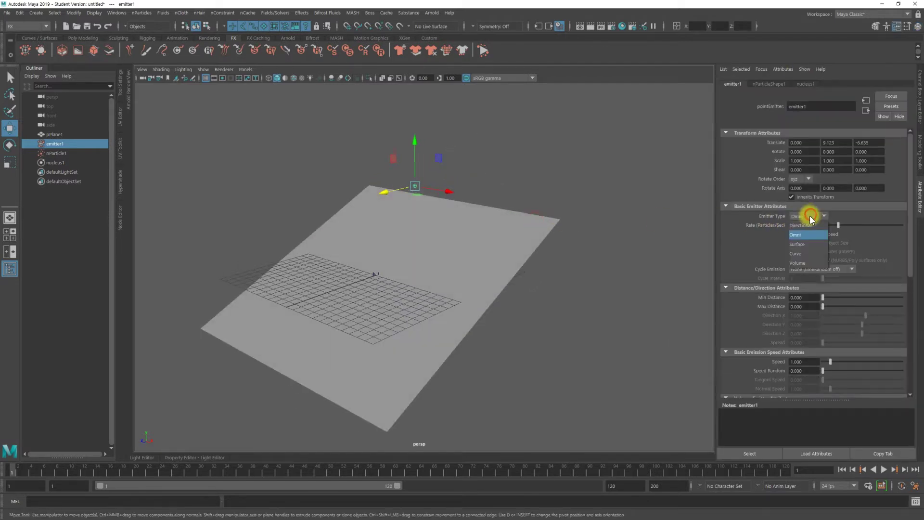
pyautogui.click(809, 262)
pyautogui.moveTo(489, 231)
pyautogui.keyDown('alt'); pyautogui.mouseDown()
pyautogui.moveTo(541, 251)
pyautogui.moveTo(375, 223)
pyautogui.moveTo(438, 226)
pyautogui.moveTo(521, 206)
pyautogui.moveTo(614, 213)
pyautogui.mouseUp(); pyautogui.keyUp('alt')
# Scale the volume emitter to 6 on X and 1.5 on Z
pyautogui.press('r')
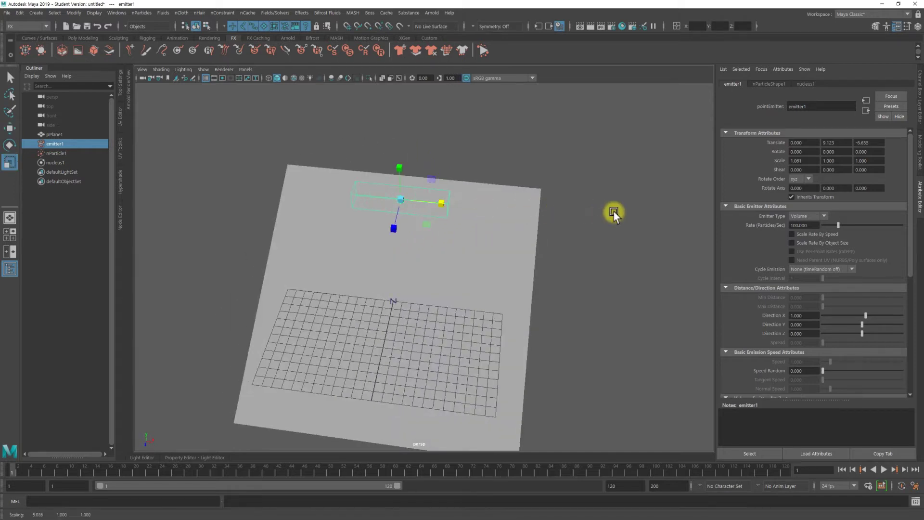
pyautogui.click(917, 91)
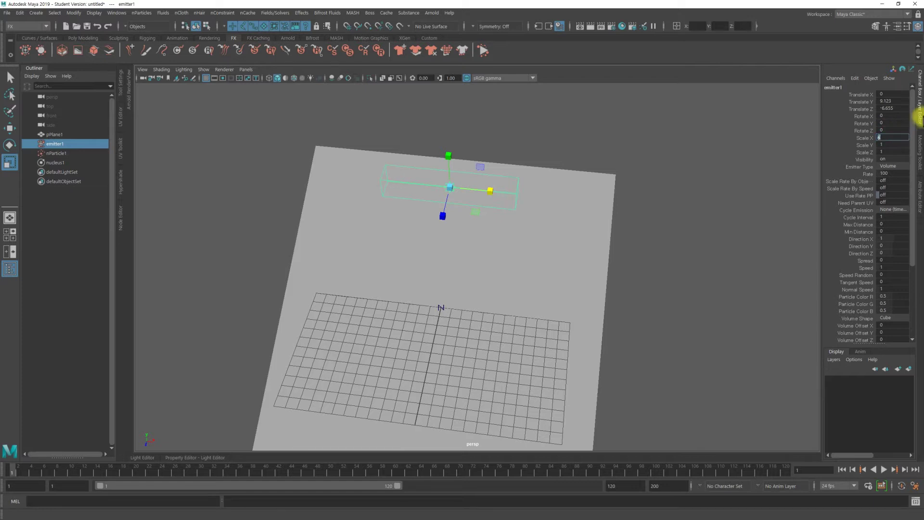
pyautogui.press('Return')
pyautogui.keyDown('alt'); pyautogui.moveTo(587, 189); pyautogui.dragTo(430, 174); pyautogui.keyUp('alt')
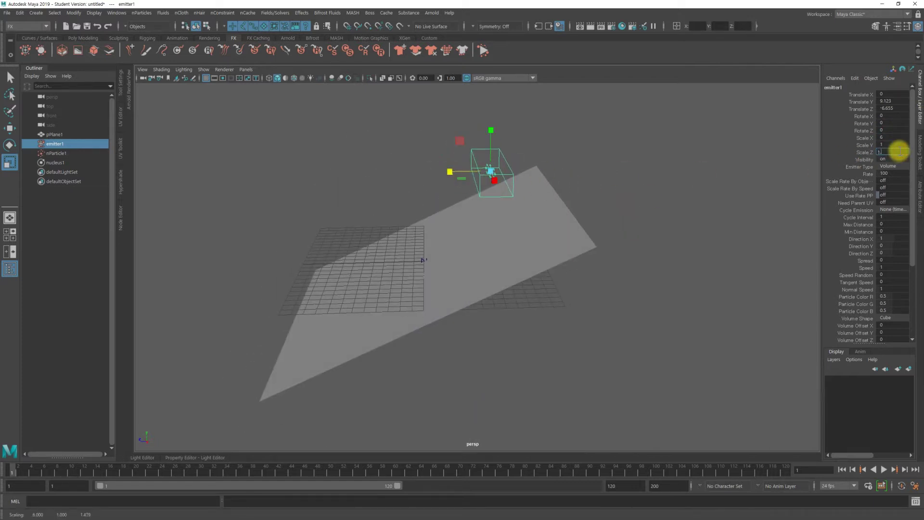
pyautogui.press('Return')
# Move the emitter above the plane's upper end at Translate Y 8, Z -9.846
pyautogui.moveTo(578, 211)
pyautogui.keyDown('alt'); pyautogui.mouseDown()
pyautogui.moveTo(532, 213)
pyautogui.moveTo(533, 201)
pyautogui.mouseUp(); pyautogui.keyUp('alt')
pyautogui.press('w')
pyautogui.moveTo(453, 178)
pyautogui.mouseDown()
pyautogui.moveTo(474, 179)
pyautogui.moveTo(495, 207)
pyautogui.moveTo(604, 198)
pyautogui.moveTo(608, 217)
pyautogui.moveTo(598, 224)
pyautogui.moveTo(705, 228)
pyautogui.moveTo(552, 198)
pyautogui.mouseUp()
pyautogui.press('Return')
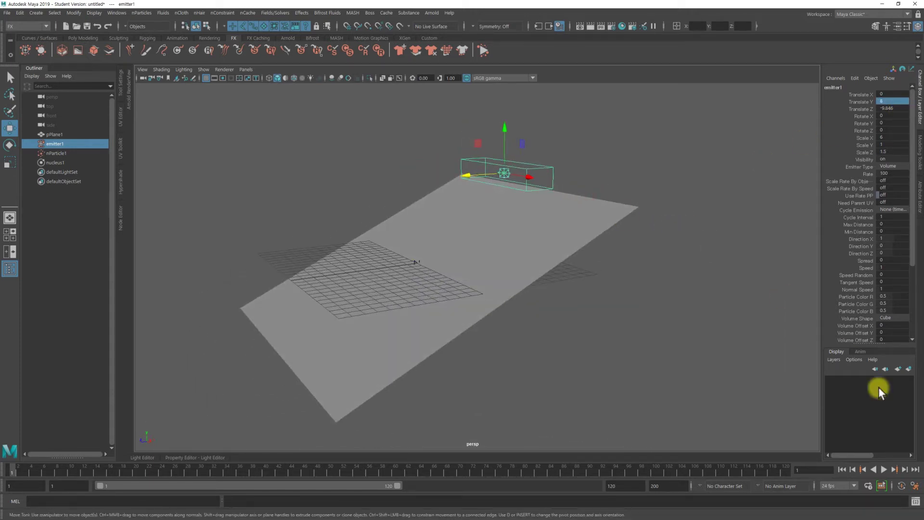
# Preview the emission, then make the ground plane pPlane1 a passive collider
pyautogui.click(883, 469)
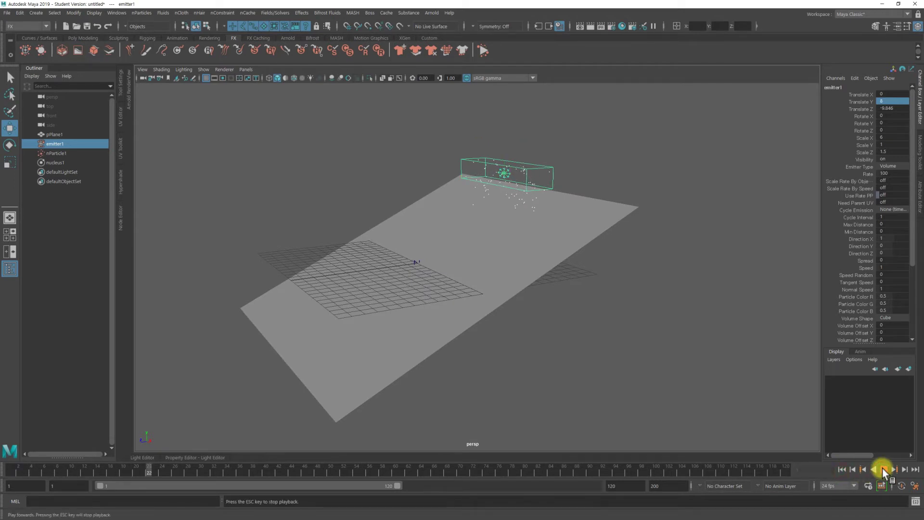
pyautogui.click(883, 470)
pyautogui.moveTo(626, 337)
pyautogui.keyDown('alt'); pyautogui.mouseDown()
pyautogui.moveTo(556, 296)
pyautogui.moveTo(454, 279)
pyautogui.mouseUp(); pyautogui.keyUp('alt')
pyautogui.click(421, 256)
pyautogui.click(183, 25)
pyautogui.click(179, 13)
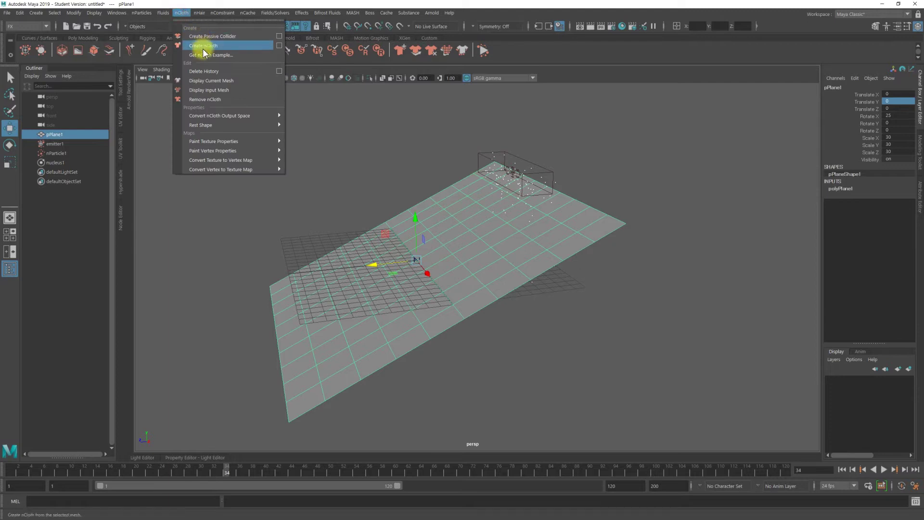
pyautogui.click(209, 38)
# Select nParticle1 and show its attributes in the Attribute Editor
pyautogui.keyDown('alt'); pyautogui.moveTo(340, 151); pyautogui.dragTo(351, 144); pyautogui.keyUp('alt')
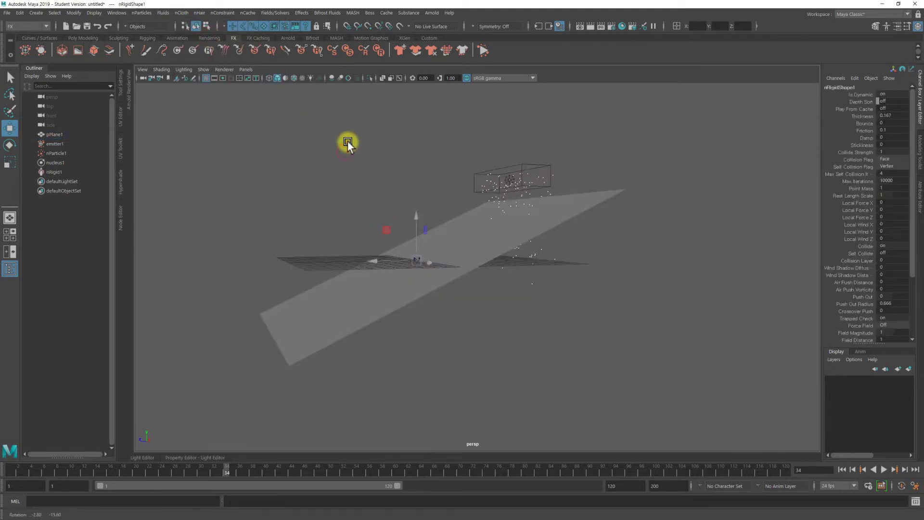
pyautogui.click(520, 269)
pyautogui.hotkey('ctrl', 'a')
pyautogui.keyDown('alt'); pyautogui.moveTo(409, 231); pyautogui.dragTo(600, 256); pyautogui.keyUp('alt')
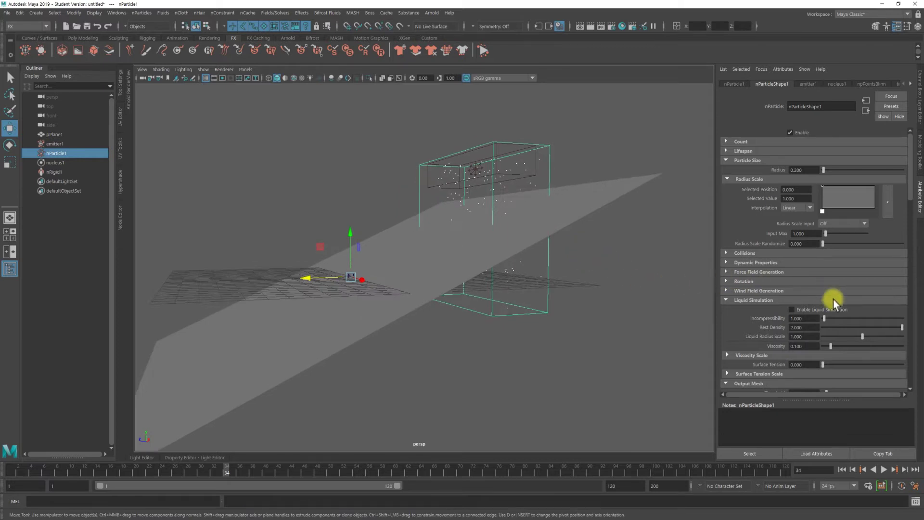
# Enable liquid simulation, set Particle Render Type to Spheres, and select emitter1
pyautogui.scroll(-2, 819, 274)
pyautogui.scroll(-2, 804, 247)
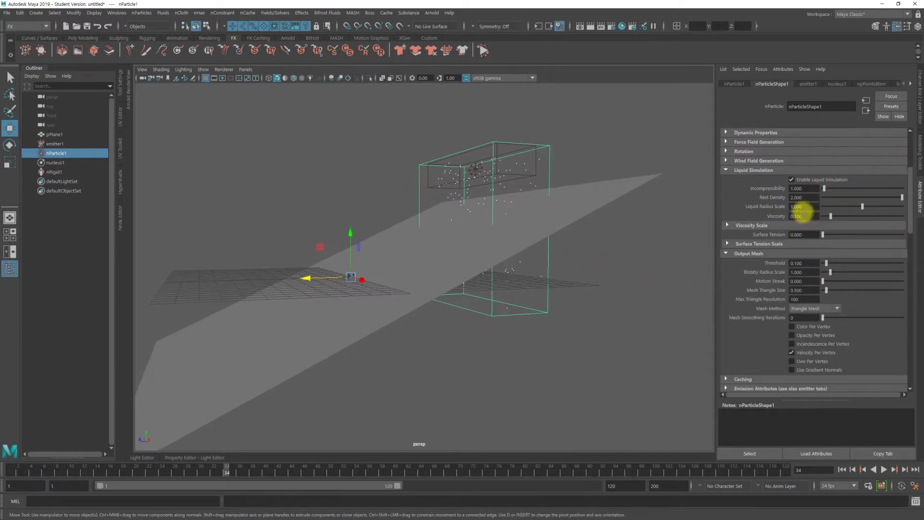
pyautogui.scroll(-2, 810, 218)
pyautogui.scroll(-2, 810, 218)
pyautogui.click(809, 256)
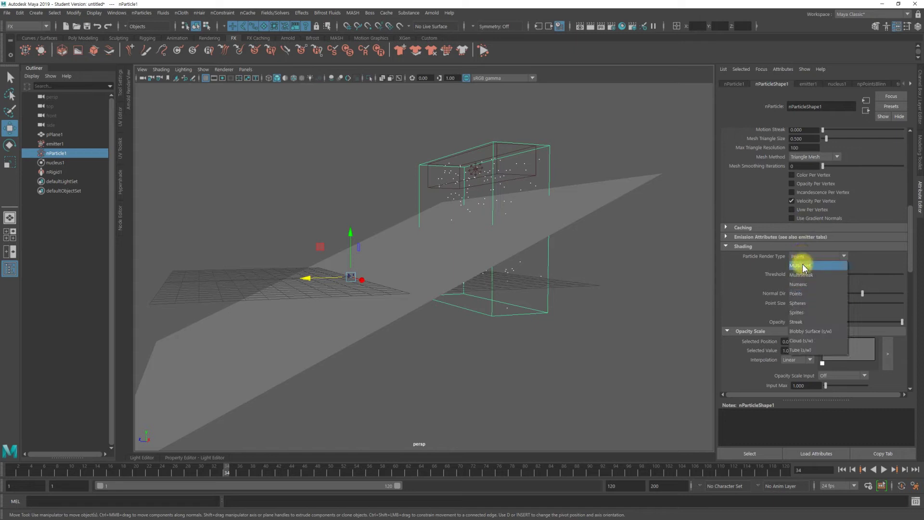
pyautogui.click(803, 303)
pyautogui.moveTo(509, 197)
pyautogui.keyDown('alt'); pyautogui.mouseDown()
pyautogui.moveTo(480, 206)
pyautogui.moveTo(529, 206)
pyautogui.mouseUp(); pyautogui.keyUp('alt')
pyautogui.click(54, 143)
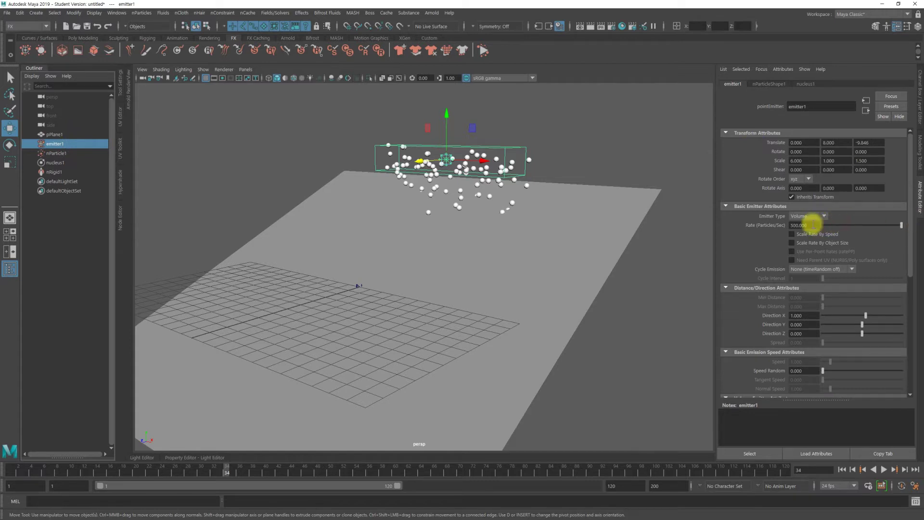
# Set the emitter rate to 1500 particles per second and replay the simulation
pyautogui.moveTo(812, 223); pyautogui.dragTo(737, 218)
pyautogui.write('1500')
pyautogui.press('Return')
pyautogui.keyDown('alt'); pyautogui.moveTo(642, 271); pyautogui.dragTo(632, 272); pyautogui.keyUp('alt')
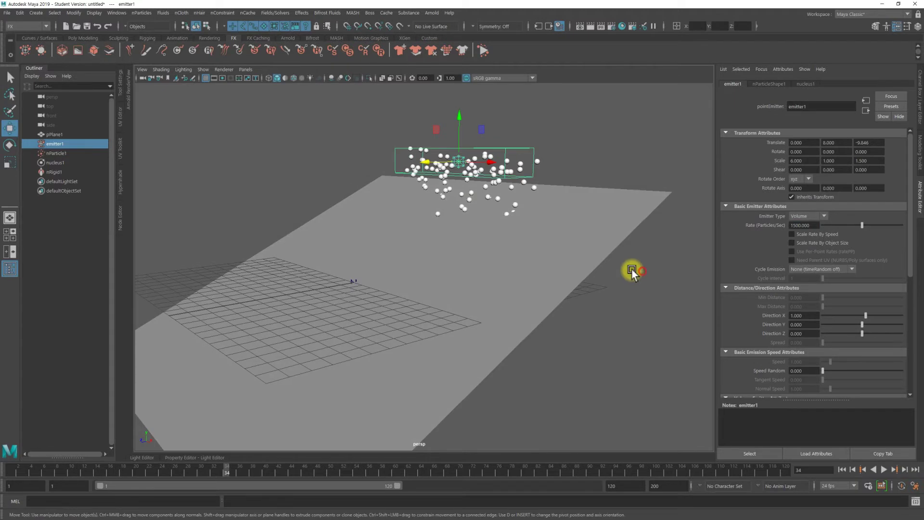
pyautogui.click(842, 469)
pyautogui.click(884, 469)
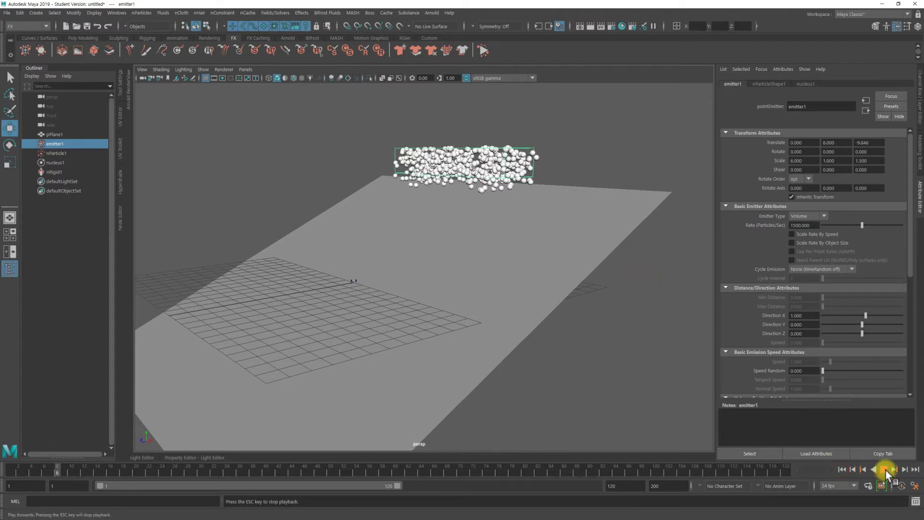
pyautogui.click(884, 470)
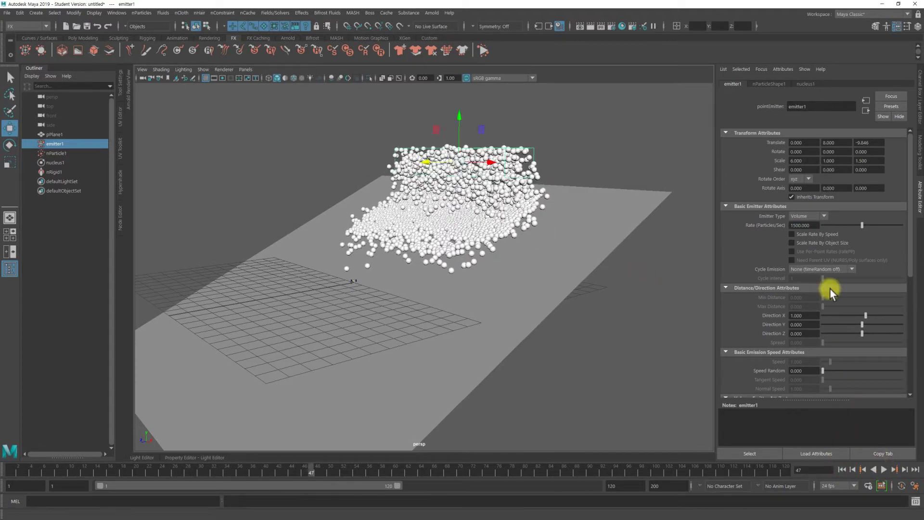
# Set Away From Center to -1, replay to frame 92, and select nParticle1
pyautogui.scroll(-5, 830, 289)
pyautogui.scroll(-3, 831, 289)
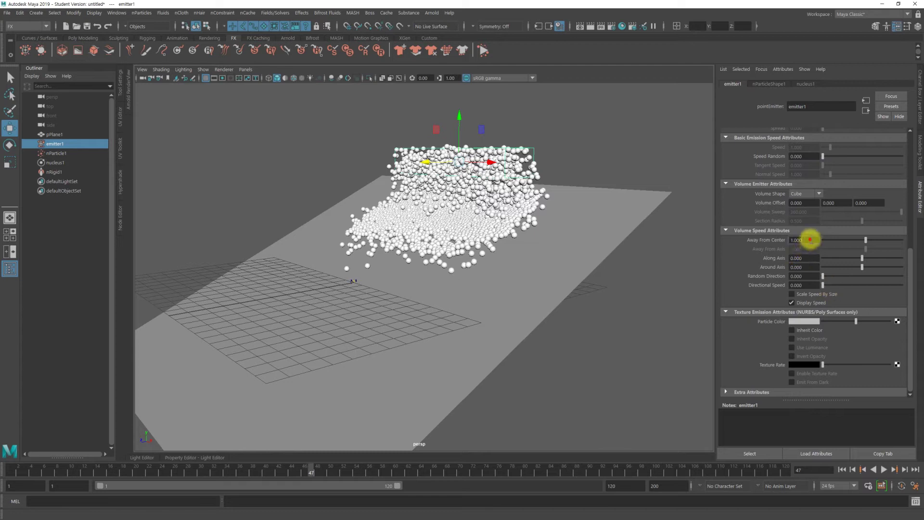
pyautogui.write('-1')
pyautogui.press('Return')
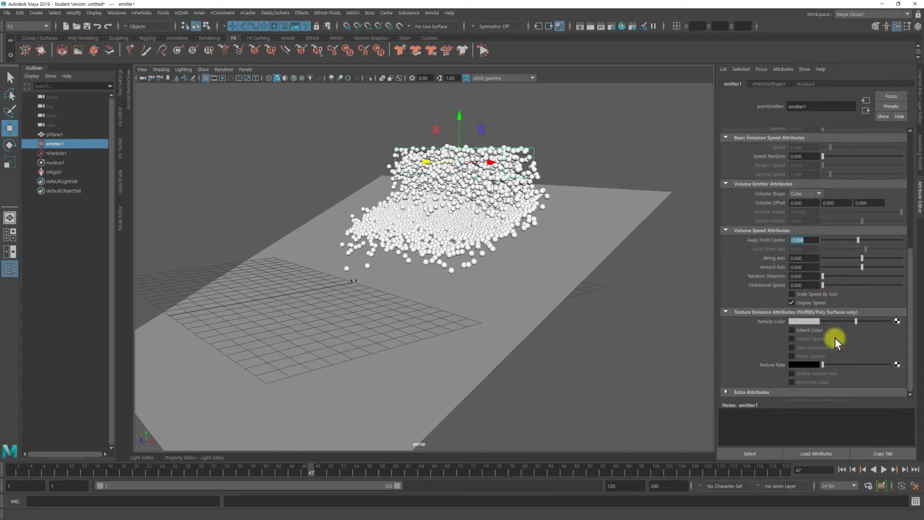
pyautogui.click(839, 471)
pyautogui.click(883, 469)
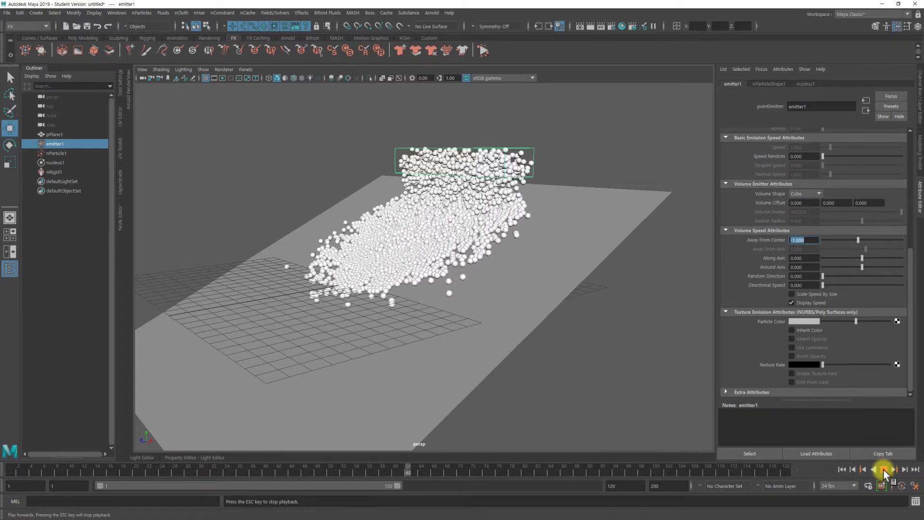
pyautogui.click(883, 468)
pyautogui.moveTo(553, 337)
pyautogui.keyDown('alt'); pyautogui.mouseDown()
pyautogui.moveTo(465, 290)
pyautogui.moveTo(438, 294)
pyautogui.moveTo(462, 303)
pyautogui.moveTo(509, 293)
pyautogui.mouseUp(); pyautogui.keyUp('alt')
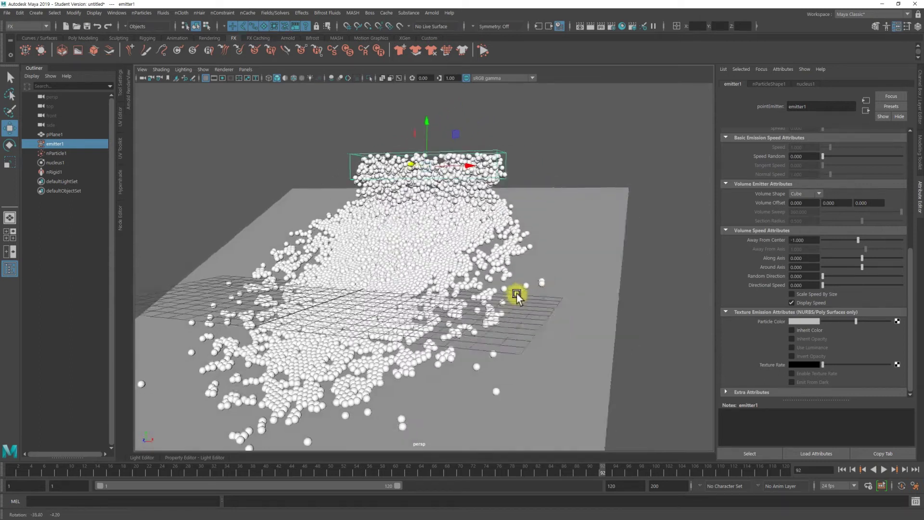
pyautogui.click(59, 153)
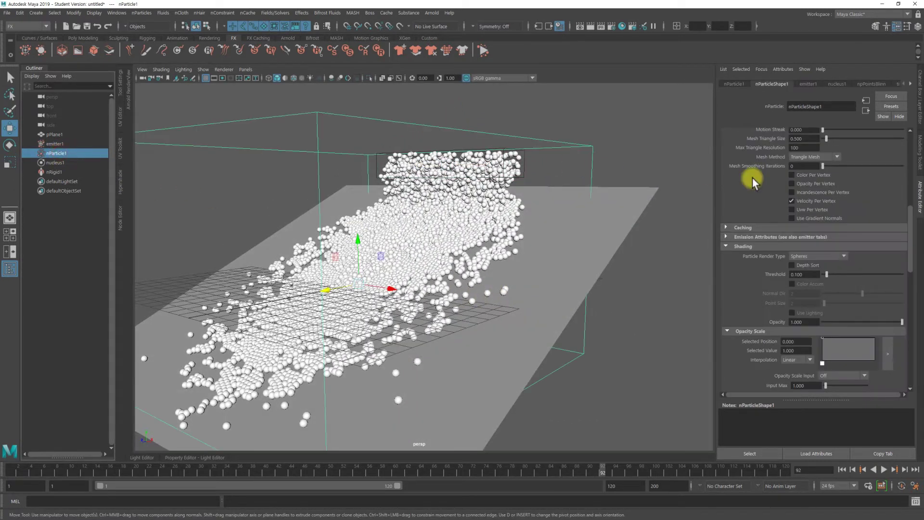
# Find the Liquid Simulation settings and replay the simulation from the start
pyautogui.scroll(-5, 853, 257)
pyautogui.scroll(-1, 851, 255)
pyautogui.scroll(-3, 851, 256)
pyautogui.scroll(4, 851, 256)
pyautogui.scroll(4, 850, 256)
pyautogui.scroll(3, 851, 255)
pyautogui.scroll(4, 851, 255)
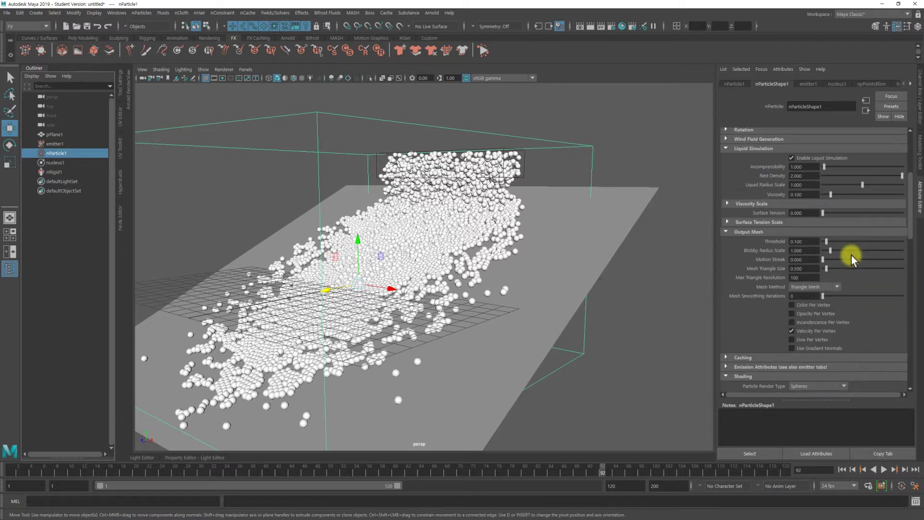
pyautogui.scroll(2, 799, 226)
pyautogui.scroll(1, 813, 233)
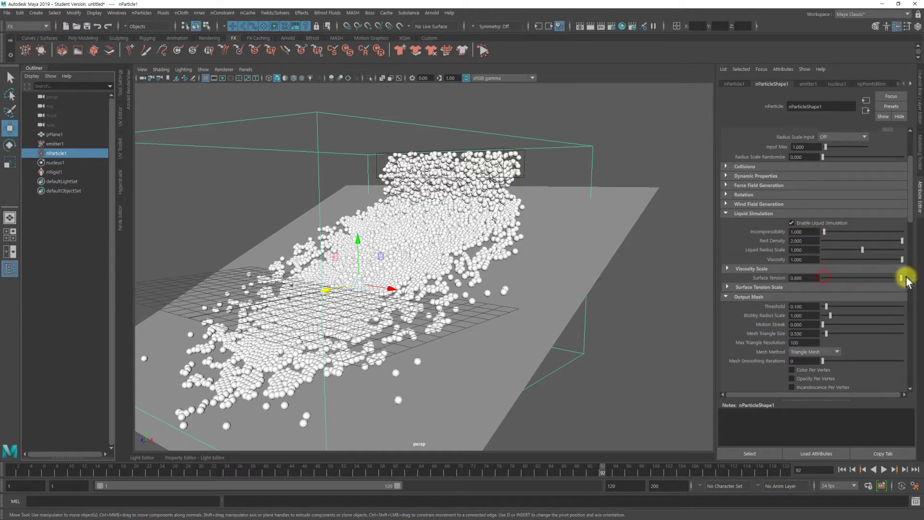
pyautogui.click(842, 469)
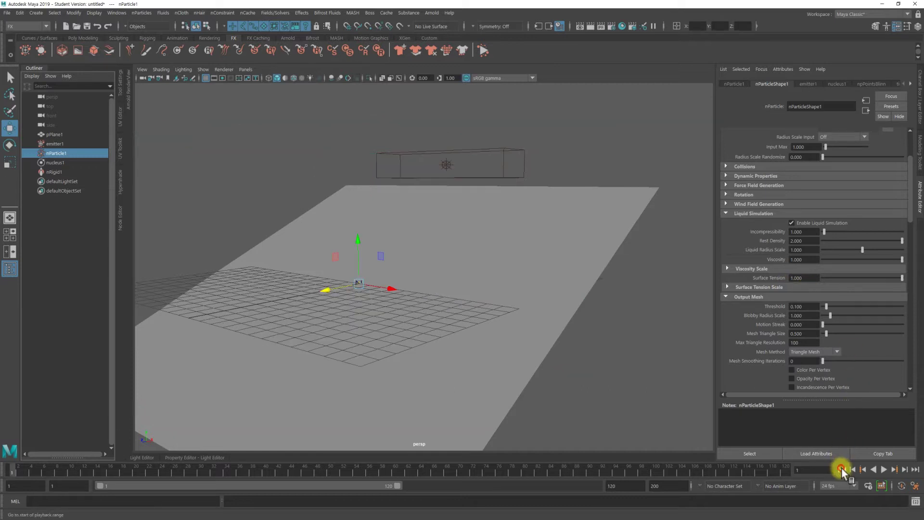
pyautogui.click(883, 469)
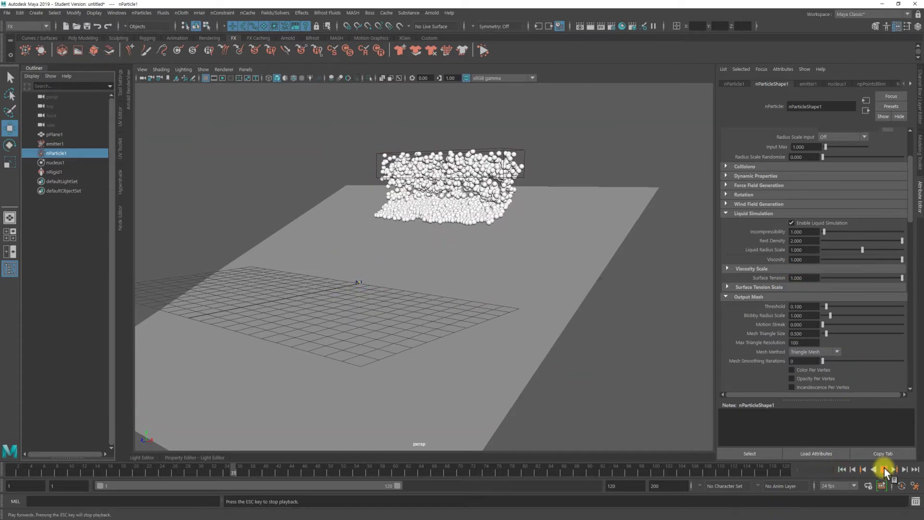
pyautogui.click(884, 470)
pyautogui.moveTo(694, 382)
pyautogui.keyDown('alt'); pyautogui.mouseDown()
pyautogui.moveTo(490, 311)
pyautogui.moveTo(453, 212)
pyautogui.mouseUp(); pyautogui.keyUp('alt')
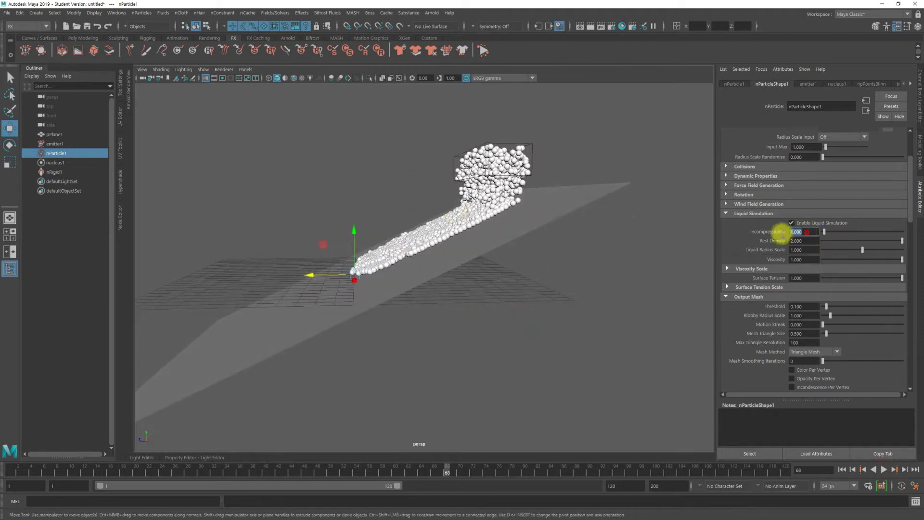
# Set Incompressibility to 10 and replay the liquid to frame 86
pyautogui.write('10')
pyautogui.press('Return')
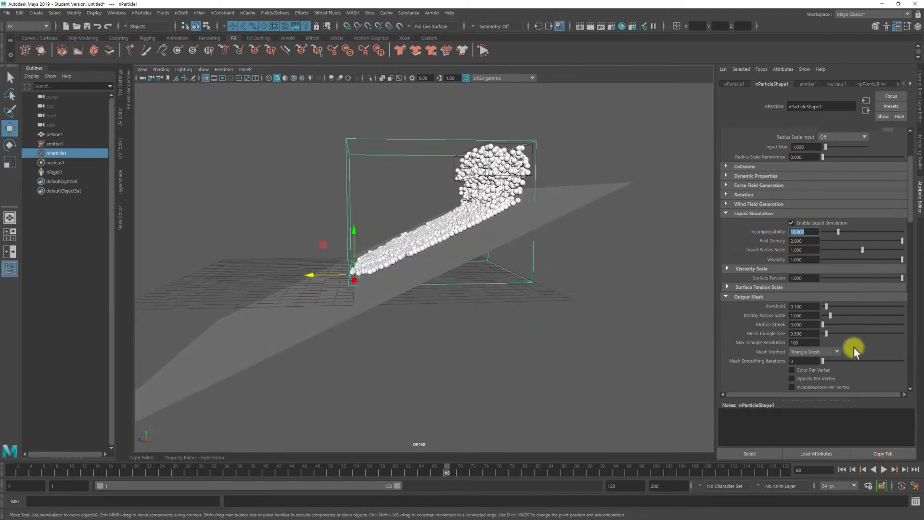
pyautogui.click(842, 469)
pyautogui.click(884, 469)
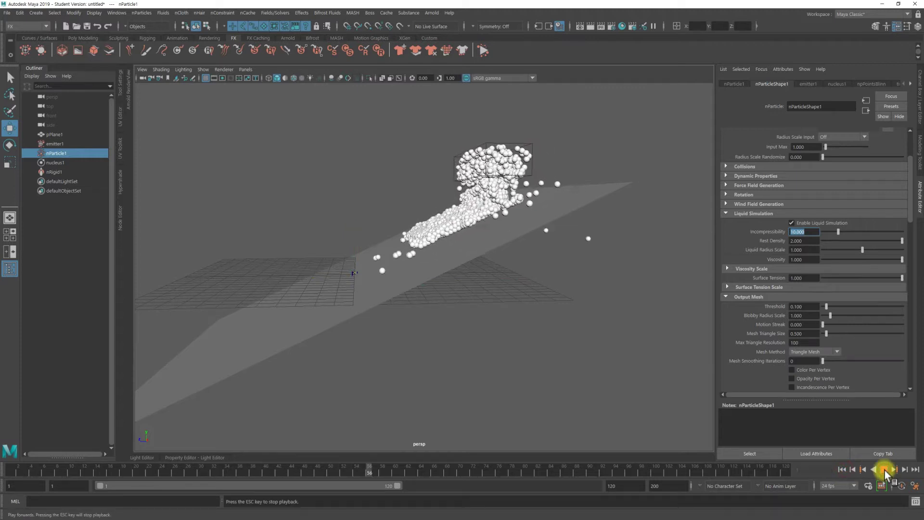
pyautogui.click(884, 470)
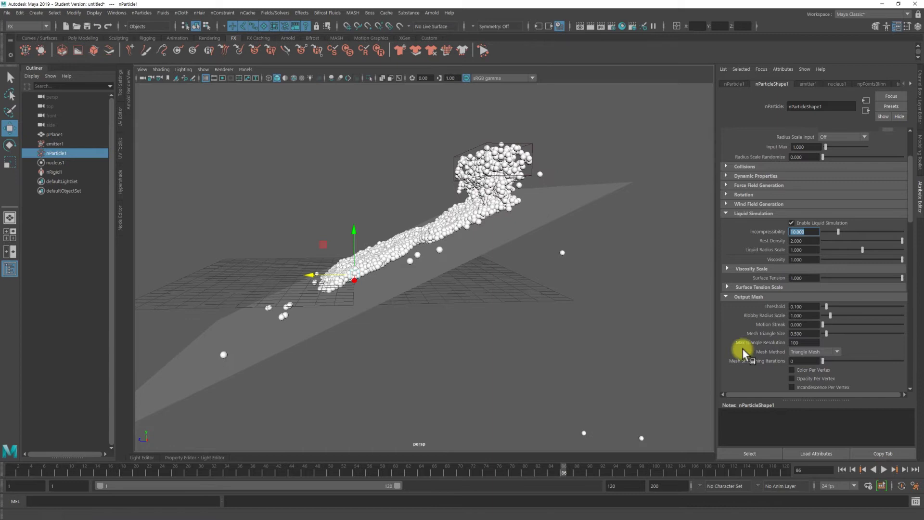
pyautogui.keyDown('alt'); pyautogui.moveTo(562, 208); pyautogui.dragTo(592, 212); pyautogui.keyUp('alt')
pyautogui.keyDown('alt'); pyautogui.moveTo(404, 101); pyautogui.dragTo(673, 212); pyautogui.keyUp('alt')
# Drive Radius Scale by Age and add a ramp point set to 0.774
pyautogui.scroll(2, 841, 248)
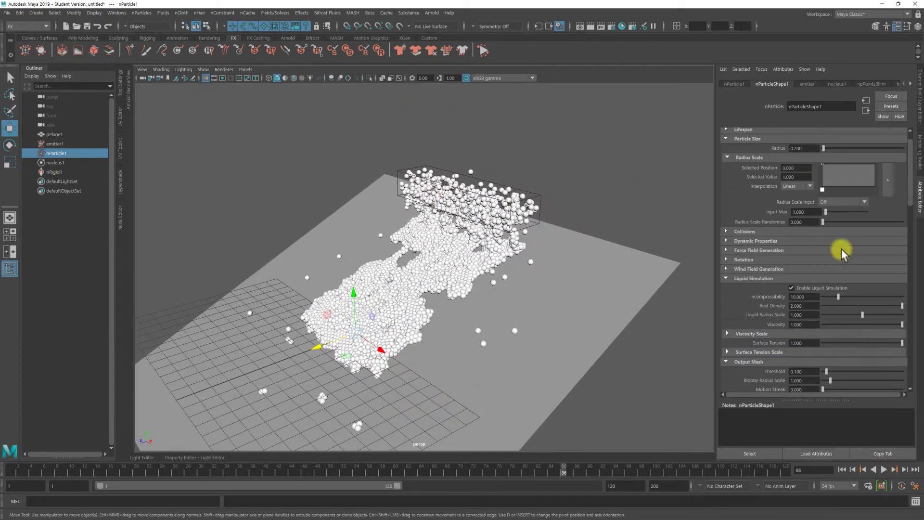
pyautogui.scroll(2, 842, 241)
pyautogui.click(840, 223)
pyautogui.click(839, 240)
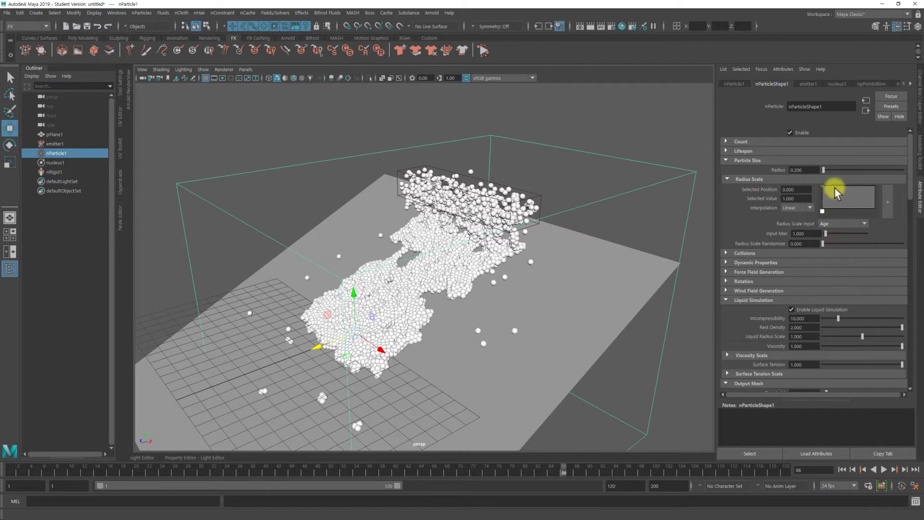
pyautogui.click(855, 189)
pyautogui.moveTo(856, 189)
pyautogui.mouseDown()
pyautogui.moveTo(842, 176)
pyautogui.moveTo(819, 190)
pyautogui.mouseUp()
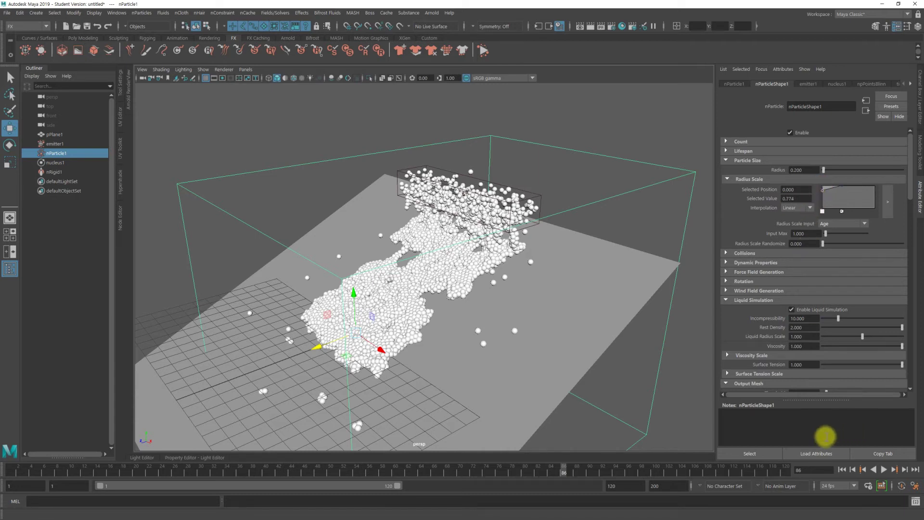
# Replay the simulation to frame 88 and inspect the thinner stream
pyautogui.click(842, 469)
pyautogui.click(880, 468)
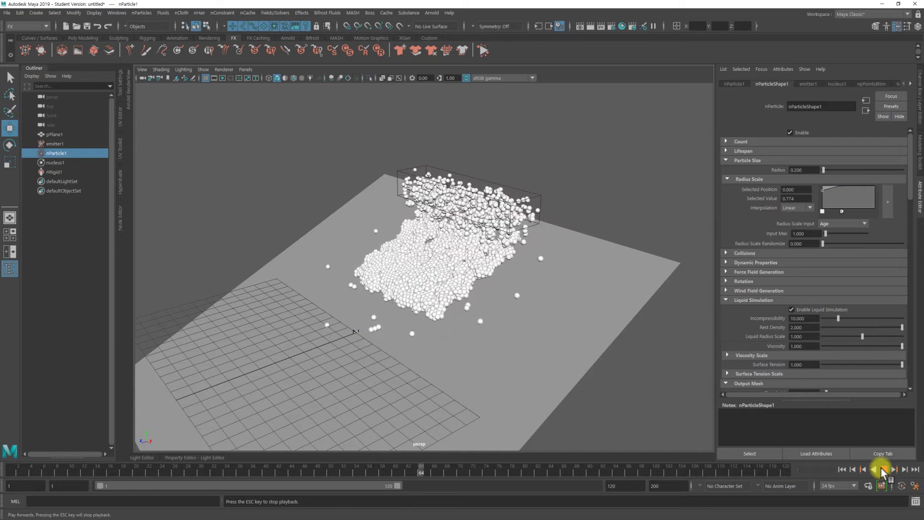
pyautogui.click(882, 470)
pyautogui.moveTo(529, 259)
pyautogui.keyDown('alt'); pyautogui.mouseDown()
pyautogui.moveTo(594, 244)
pyautogui.moveTo(520, 251)
pyautogui.moveTo(665, 258)
pyautogui.mouseUp(); pyautogui.keyUp('alt')
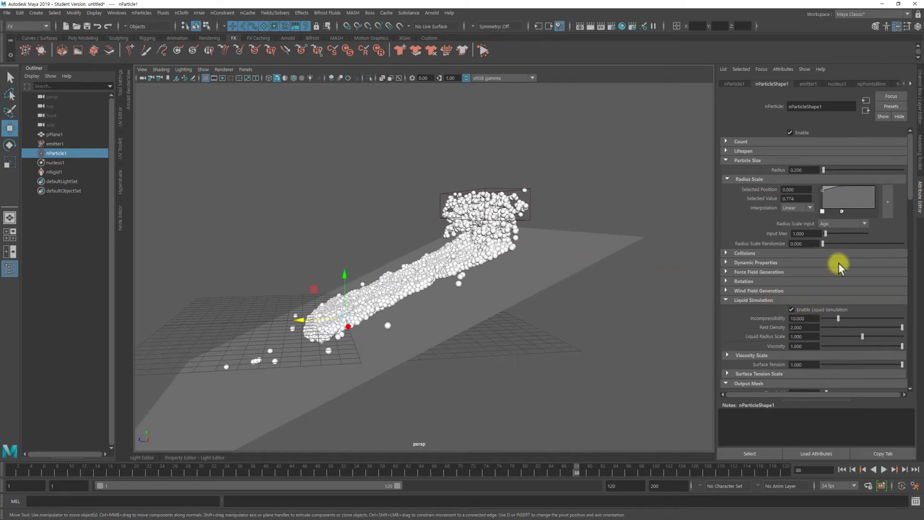
pyautogui.keyDown('alt'); pyautogui.moveTo(625, 255); pyautogui.dragTo(588, 253); pyautogui.keyUp('alt')
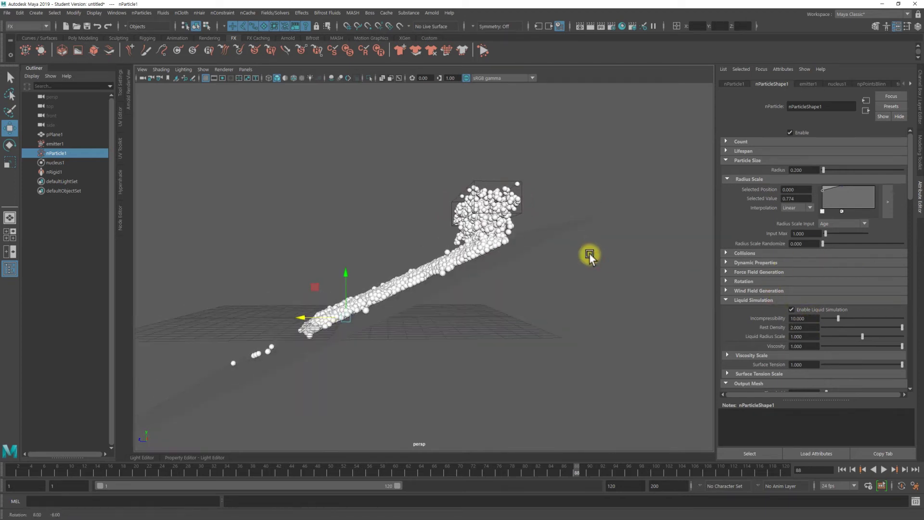
# Set collision Friction to 0.5 and replay the simulation to frame 83
pyautogui.scroll(-3, 810, 280)
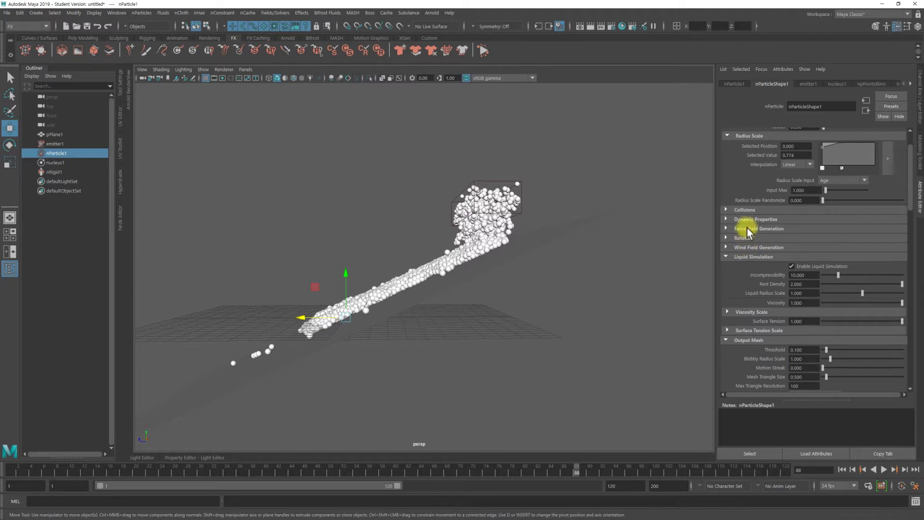
pyautogui.click(744, 209)
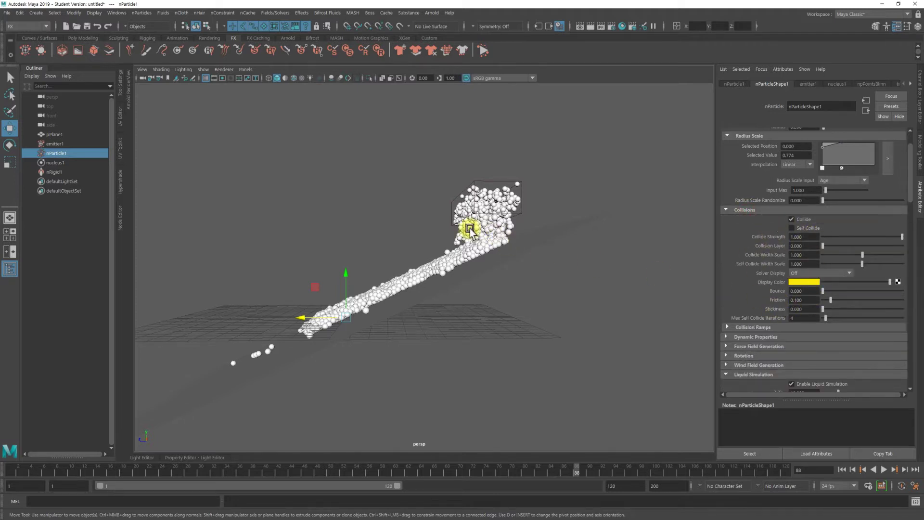
pyautogui.moveTo(823, 304); pyautogui.dragTo(775, 298)
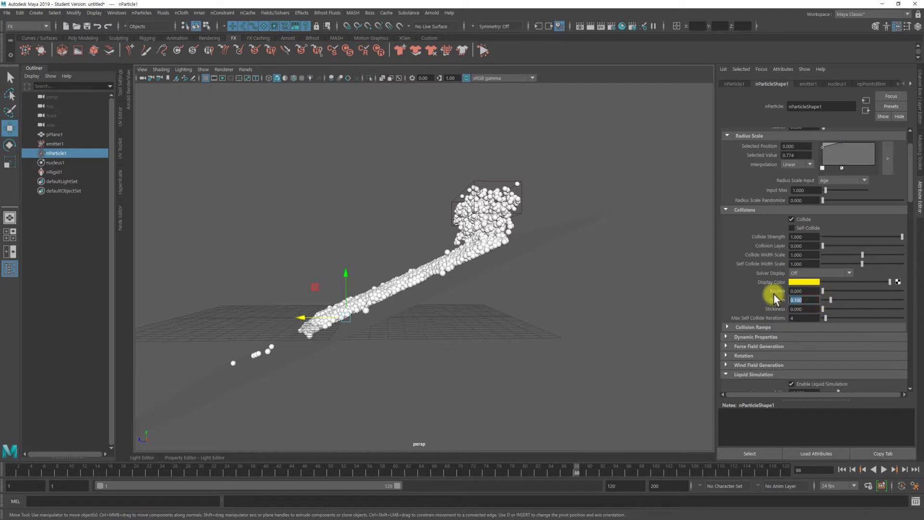
pyautogui.write('0.5')
pyautogui.press('Return')
pyautogui.click(841, 469)
pyautogui.click(883, 469)
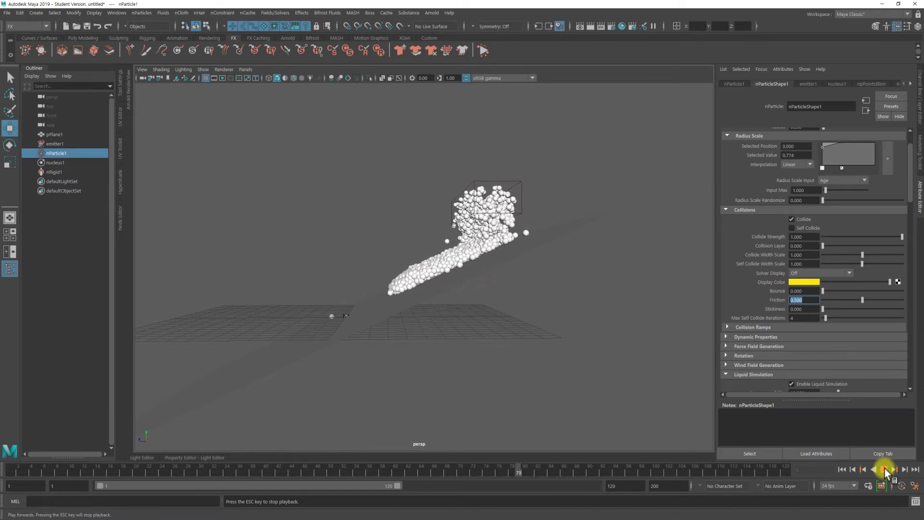
pyautogui.click(883, 469)
# Set collision Stickiness to 0.5 and replay the simulation
pyautogui.moveTo(811, 310); pyautogui.dragTo(767, 313)
pyautogui.write('.5')
pyautogui.press('Return')
pyautogui.click(842, 469)
pyautogui.click(883, 470)
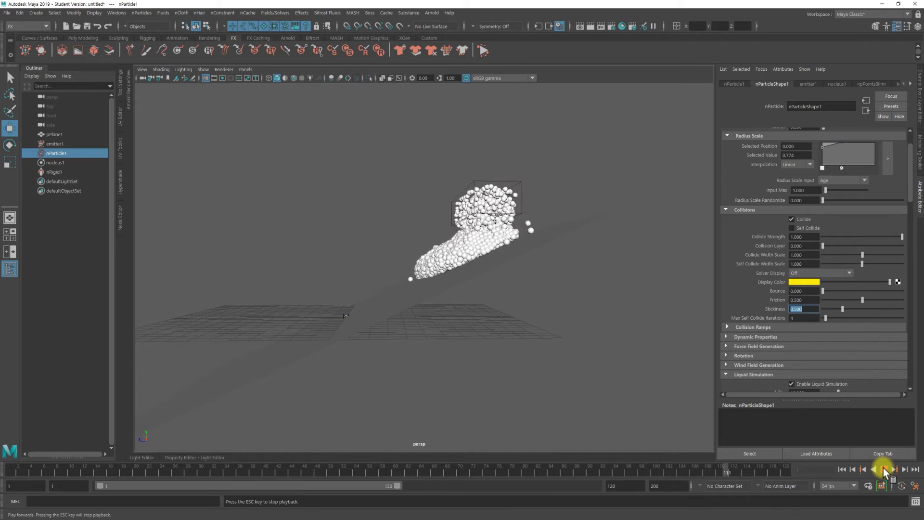
pyautogui.keyDown('alt'); pyautogui.moveTo(458, 287); pyautogui.dragTo(525, 320); pyautogui.keyUp('alt')
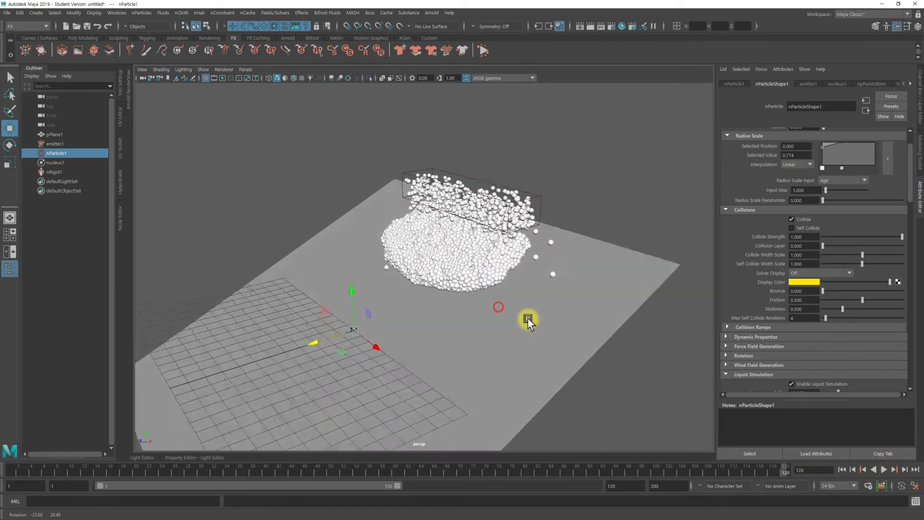
# Extend the timeline end to frame 200 and play the liquid to frame 184
pyautogui.write('200')
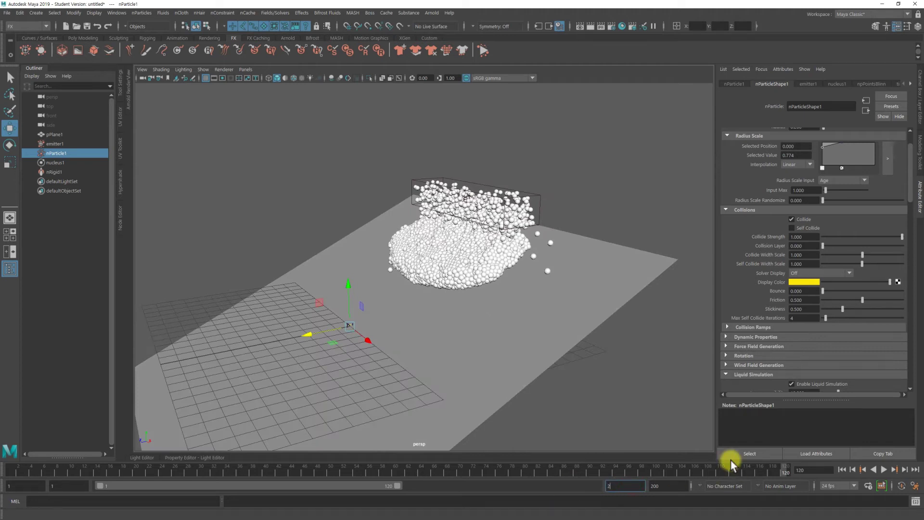
pyautogui.press('Return')
pyautogui.keyDown('alt'); pyautogui.moveTo(557, 339); pyautogui.dragTo(536, 328); pyautogui.keyUp('alt')
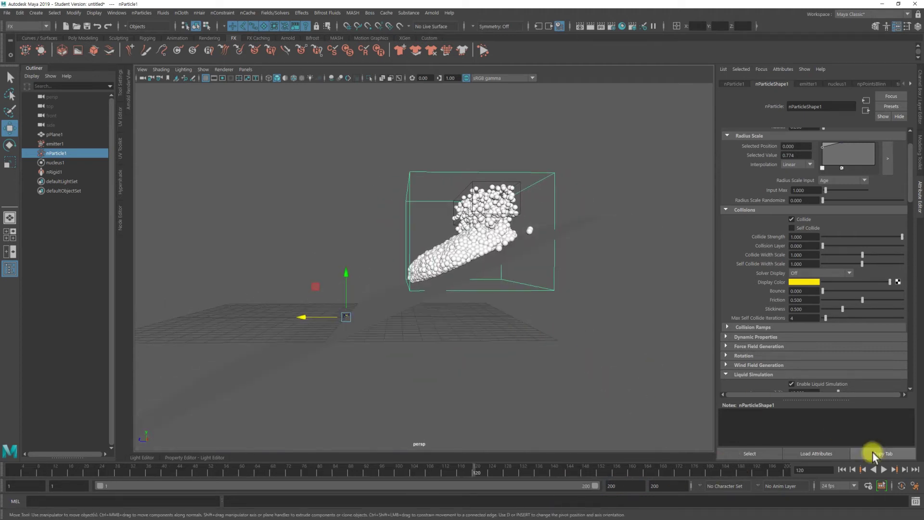
pyautogui.click(883, 469)
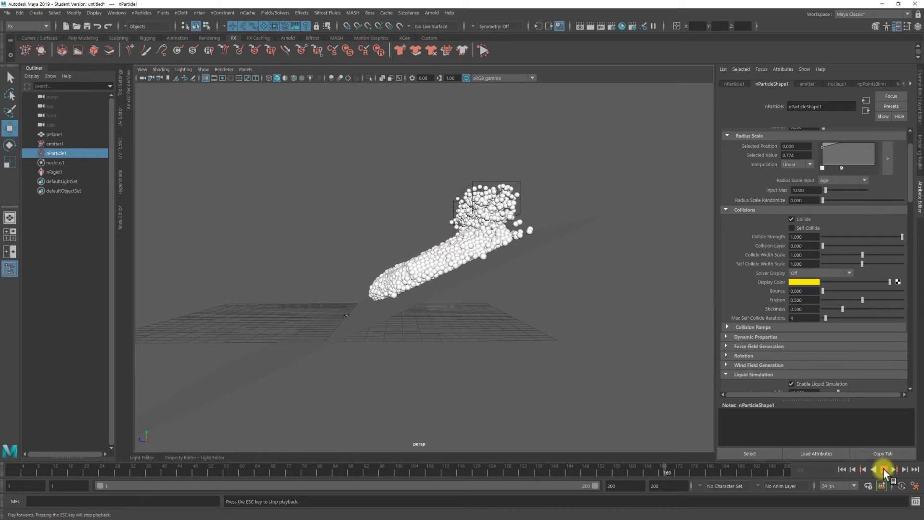
pyautogui.click(884, 469)
pyautogui.moveTo(495, 340)
pyautogui.keyDown('alt'); pyautogui.mouseDown()
pyautogui.moveTo(541, 296)
pyautogui.moveTo(468, 293)
pyautogui.mouseUp(); pyautogui.keyUp('alt')
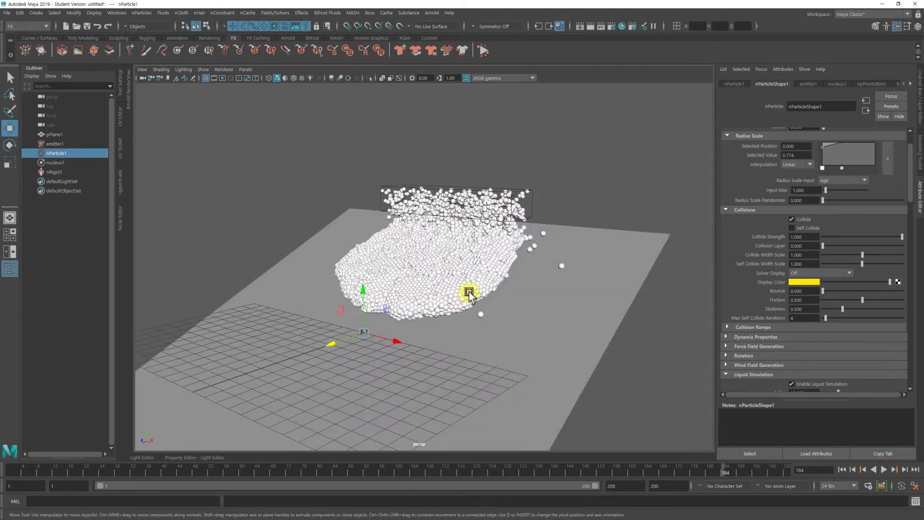
# Set the nParticle Radius to 0.15 and replay from the start to frame 126
pyautogui.scroll(3, 884, 208)
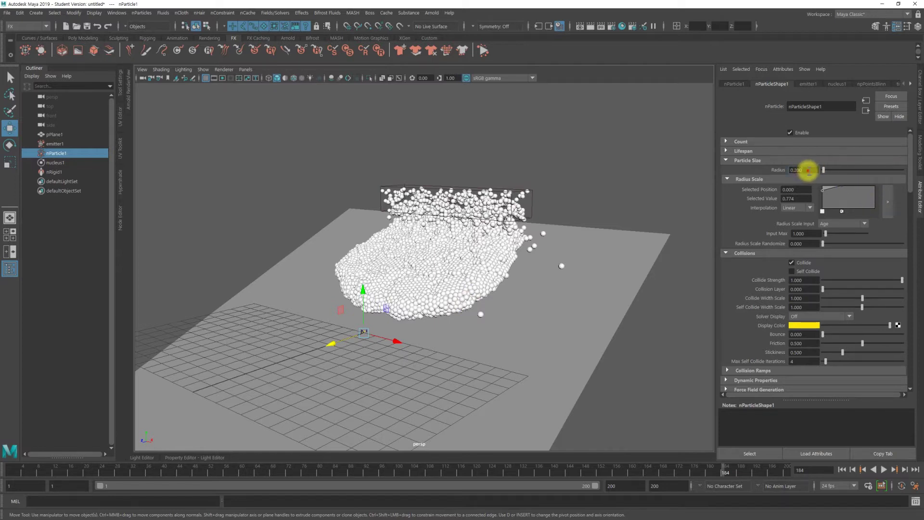
pyautogui.doubleClick(808, 170)
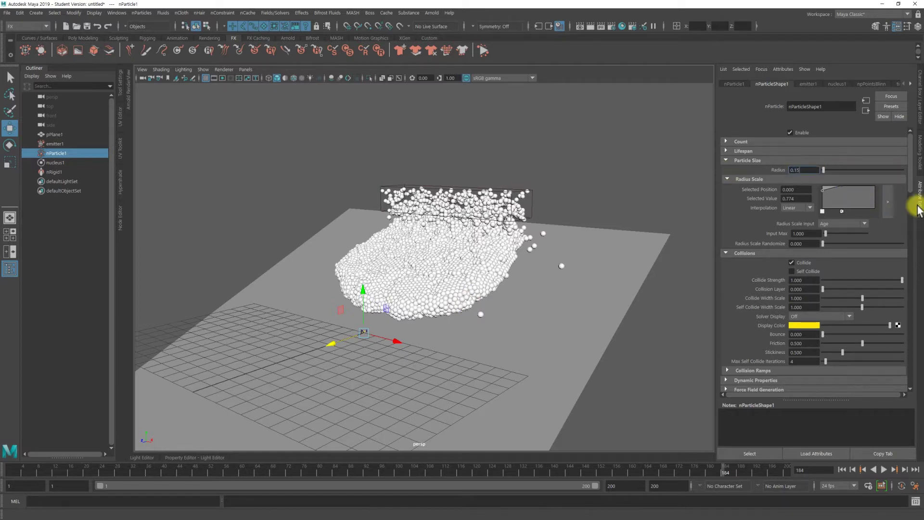
pyautogui.press('Return')
pyautogui.click(842, 469)
pyautogui.click(884, 469)
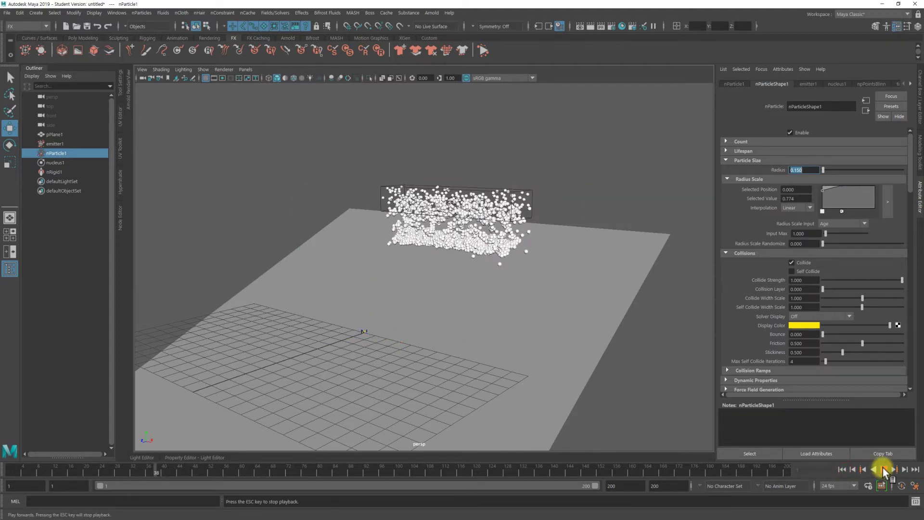
pyautogui.moveTo(564, 306)
pyautogui.keyDown('alt'); pyautogui.mouseDown()
pyautogui.moveTo(521, 299)
pyautogui.moveTo(532, 295)
pyautogui.mouseUp(); pyautogui.keyUp('alt')
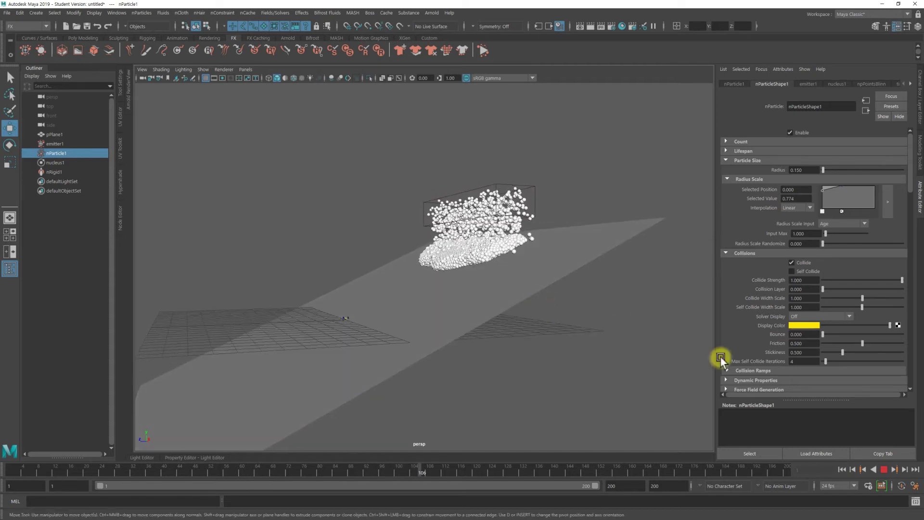
pyautogui.click(884, 474)
pyautogui.moveTo(510, 241)
pyautogui.keyDown('alt'); pyautogui.mouseDown()
pyautogui.moveTo(440, 241)
pyautogui.moveTo(506, 237)
pyautogui.mouseUp(); pyautogui.keyUp('alt')
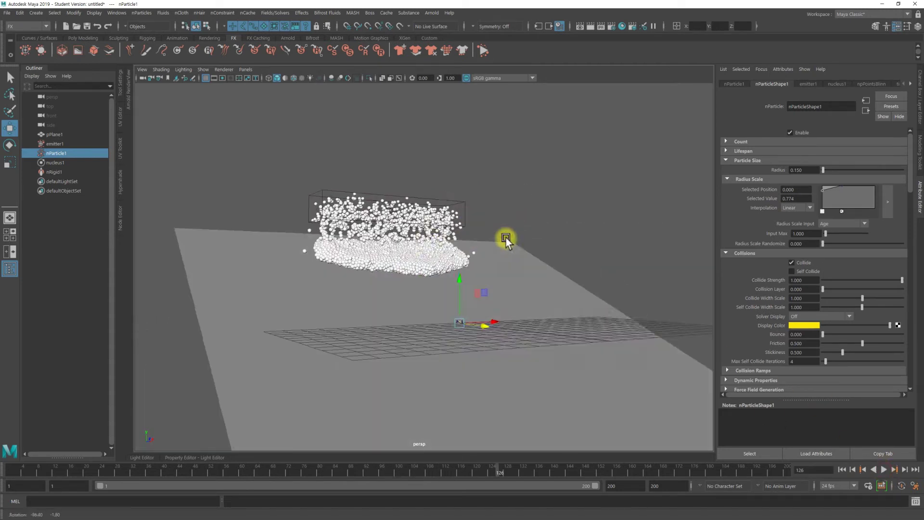
# Select emitter1 to confirm its emission rate of 3000 particles per second
pyautogui.click(54, 144)
pyautogui.scroll(2, 844, 217)
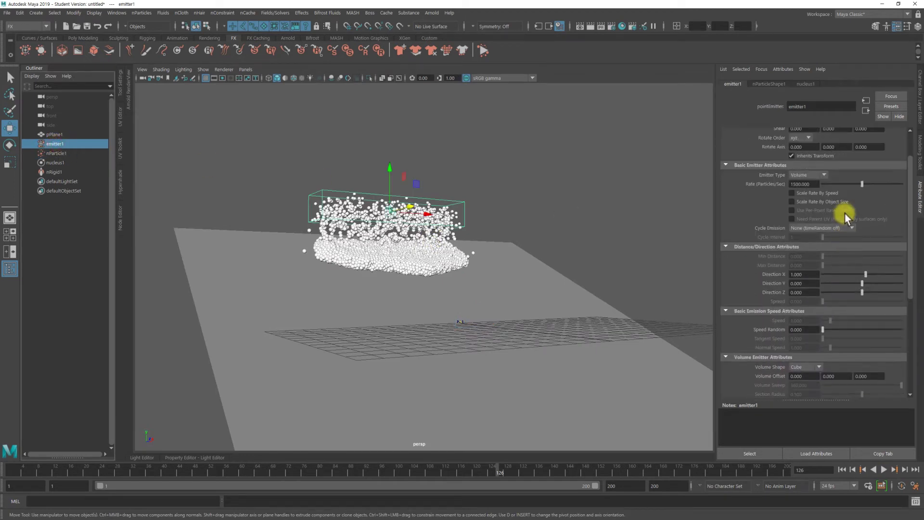
pyautogui.scroll(3, 848, 220)
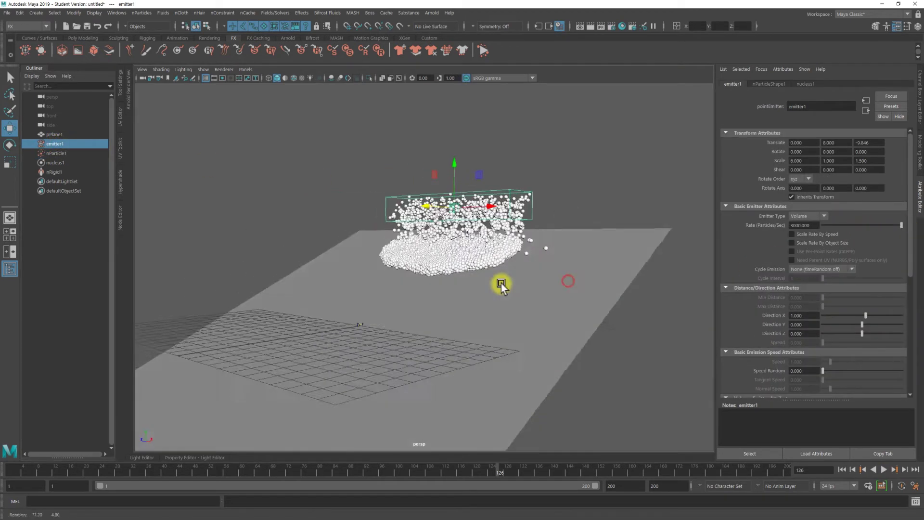
pyautogui.keyDown('alt'); pyautogui.moveTo(499, 285); pyautogui.dragTo(594, 320); pyautogui.keyUp('alt')
# Replay the simulation from the start and stop at frame 147 to inspect the particle pool
pyautogui.click(842, 469)
pyautogui.click(886, 470)
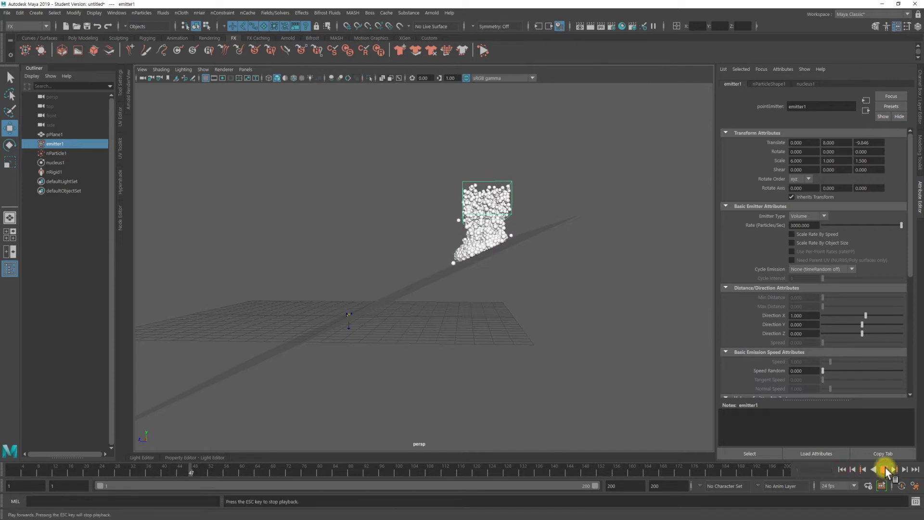
pyautogui.keyDown('alt'); pyautogui.moveTo(451, 284); pyautogui.dragTo(552, 294, button='right'); pyautogui.keyUp('alt')
pyautogui.keyDown('alt'); pyautogui.moveTo(552, 294); pyautogui.dragTo(520, 284); pyautogui.keyUp('alt')
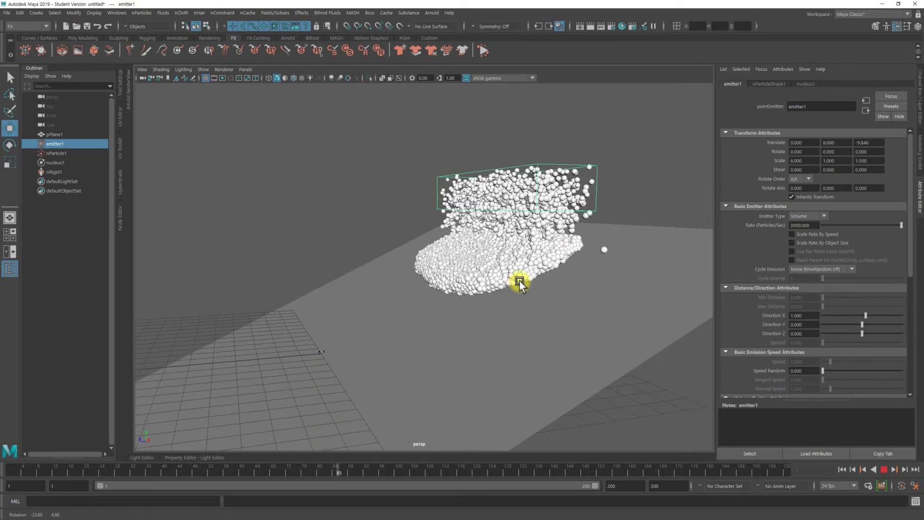
pyautogui.keyDown('alt'); pyautogui.moveTo(543, 280); pyautogui.dragTo(651, 279); pyautogui.keyUp('alt')
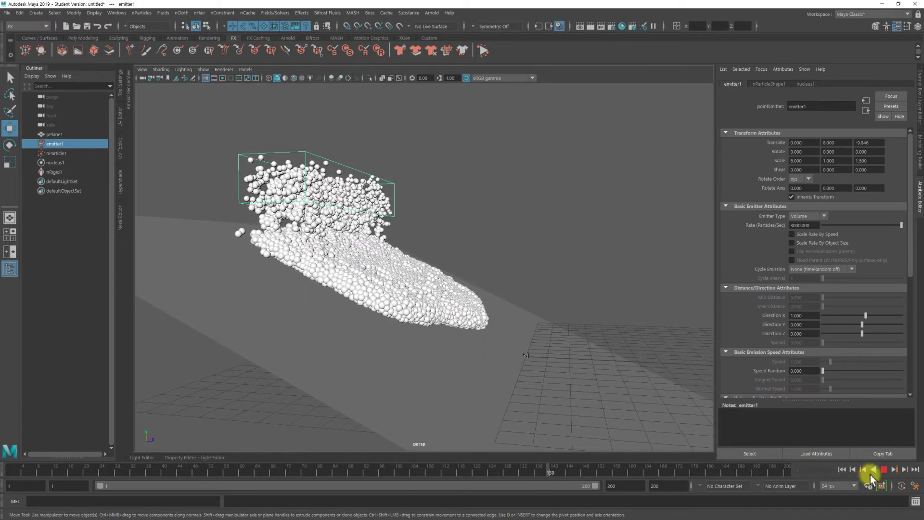
pyautogui.click(887, 473)
pyautogui.moveTo(536, 282)
pyautogui.keyDown('alt'); pyautogui.mouseDown()
pyautogui.moveTo(385, 285)
pyautogui.moveTo(435, 291)
pyautogui.mouseUp(); pyautogui.keyUp('alt')
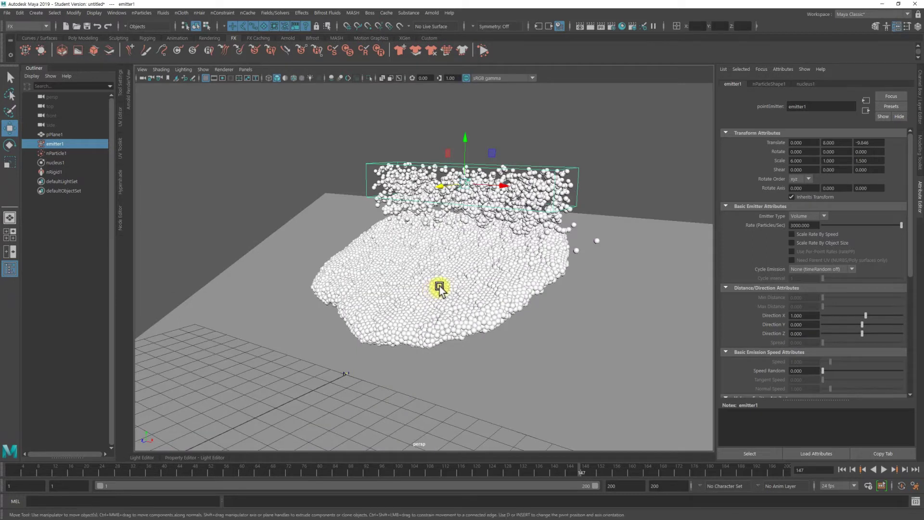
pyautogui.moveTo(495, 282)
pyautogui.keyDown('alt'); pyautogui.mouseDown()
pyautogui.moveTo(505, 262)
pyautogui.moveTo(532, 272)
pyautogui.moveTo(494, 271)
pyautogui.mouseUp(); pyautogui.keyUp('alt')
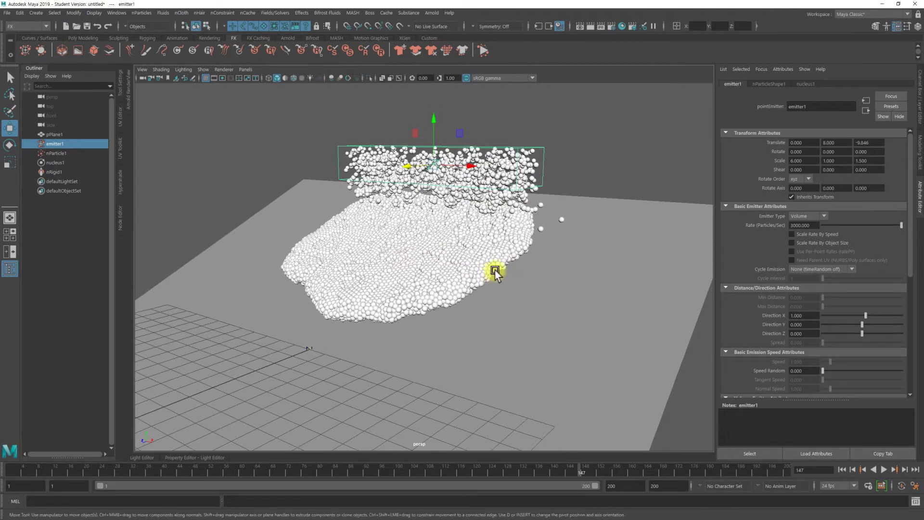
pyautogui.scroll(-1, 840, 258)
pyautogui.scroll(-1, 840, 258)
pyautogui.scroll(-1, 840, 258)
pyautogui.scroll(-1, 839, 257)
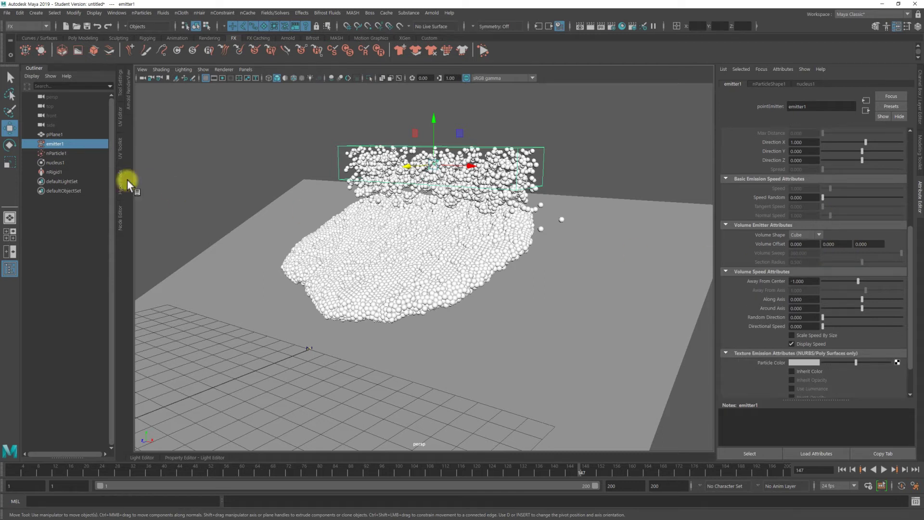
# Set nParticle1's Shading Selected Color to dark blue
pyautogui.click(55, 153)
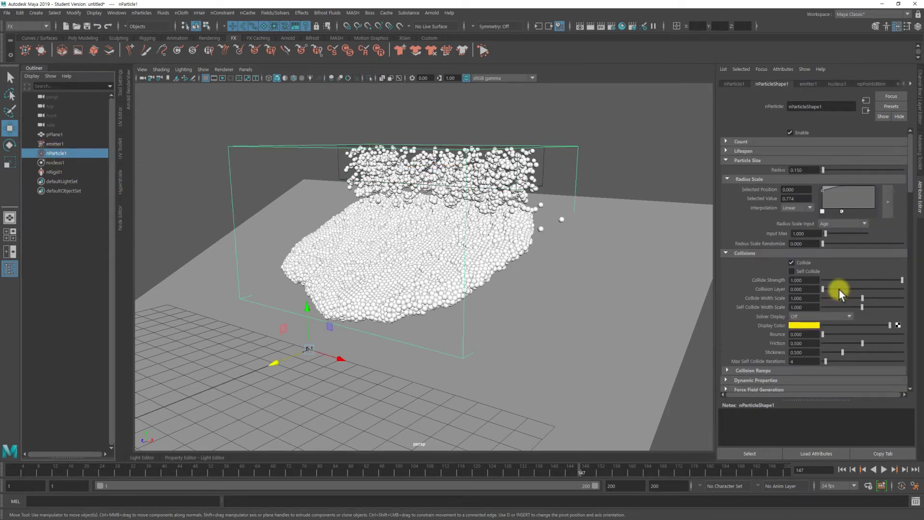
pyautogui.scroll(-2, 839, 288)
pyautogui.scroll(-1, 839, 287)
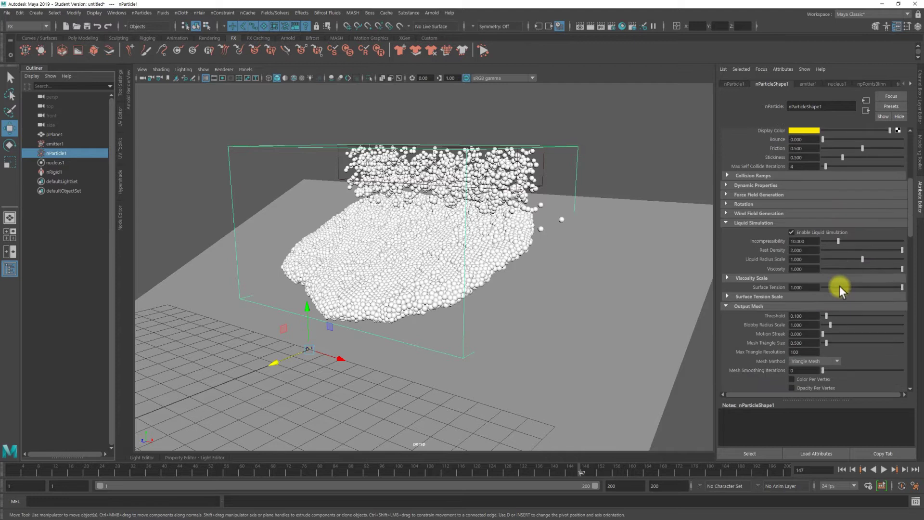
pyautogui.scroll(-1, 839, 287)
pyautogui.scroll(-1, 838, 284)
pyautogui.scroll(-1, 839, 285)
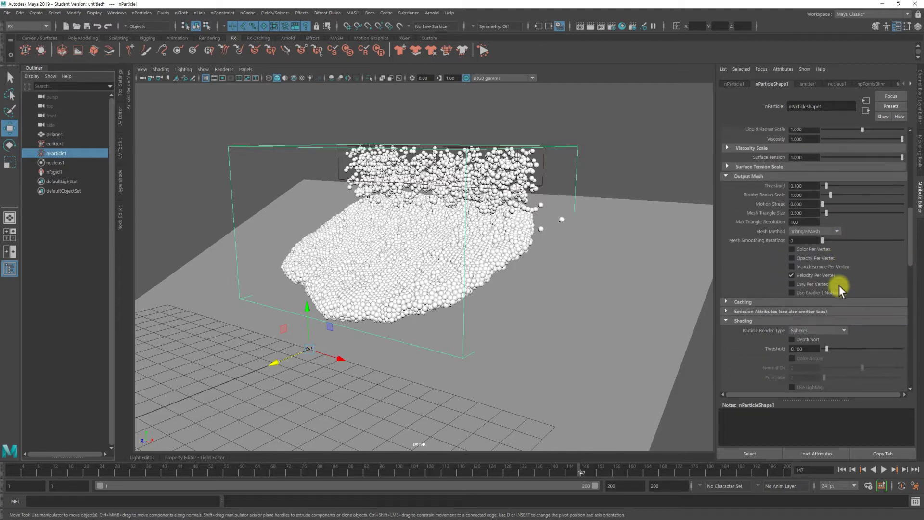
pyautogui.scroll(-2, 839, 285)
pyautogui.scroll(-2, 839, 285)
pyautogui.scroll(-2, 839, 285)
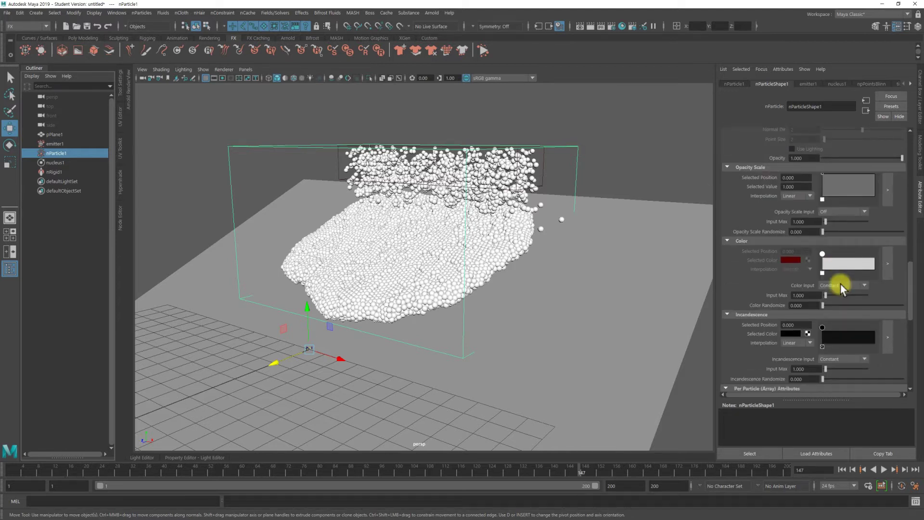
pyautogui.scroll(2, 481, 235)
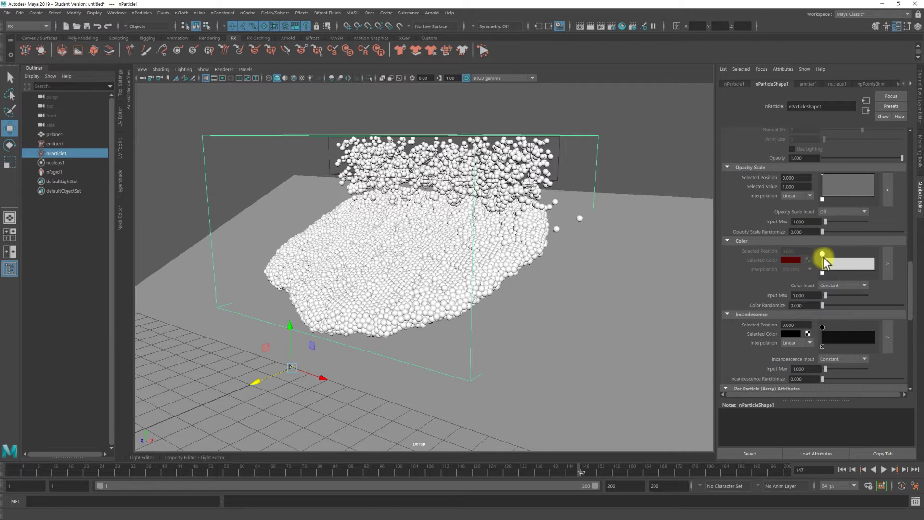
pyautogui.click(792, 261)
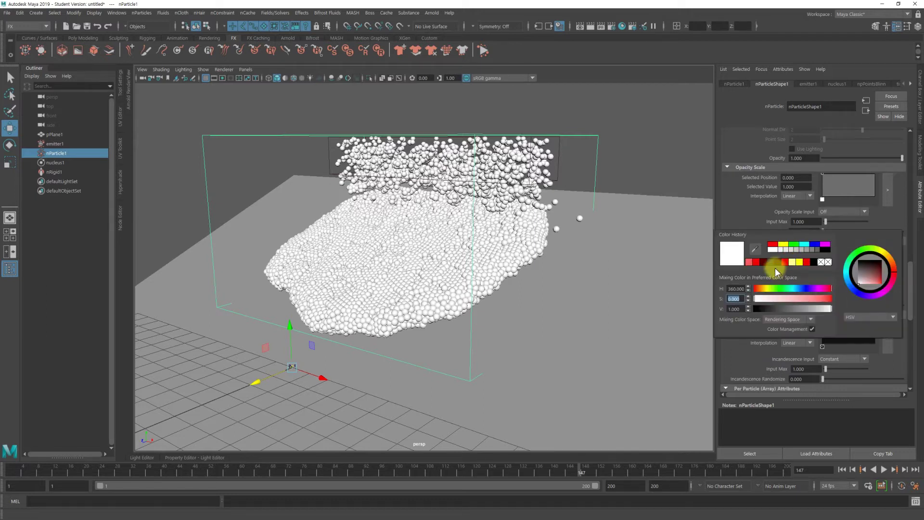
pyautogui.click(769, 264)
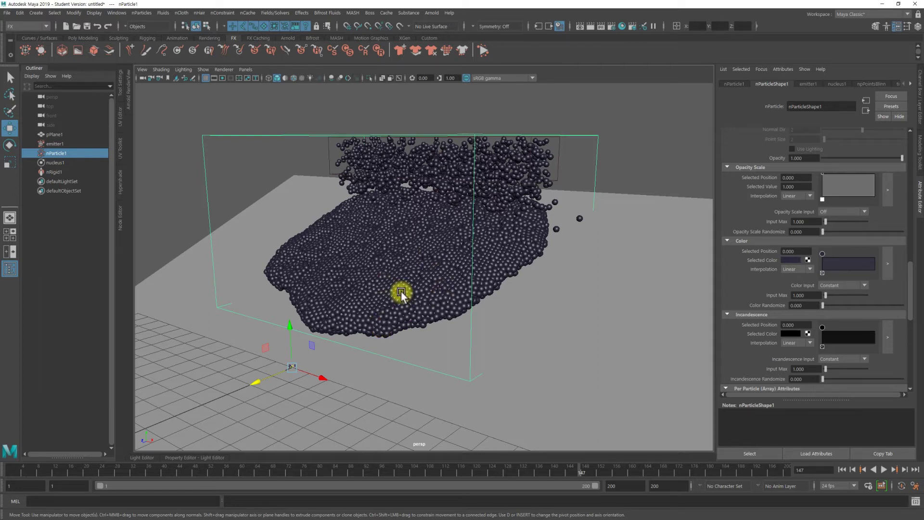
pyautogui.moveTo(466, 320)
pyautogui.keyDown('alt'); pyautogui.mouseDown()
pyautogui.moveTo(489, 299)
pyautogui.moveTo(511, 313)
pyautogui.moveTo(474, 308)
pyautogui.moveTo(471, 296)
pyautogui.mouseUp(); pyautogui.keyUp('alt')
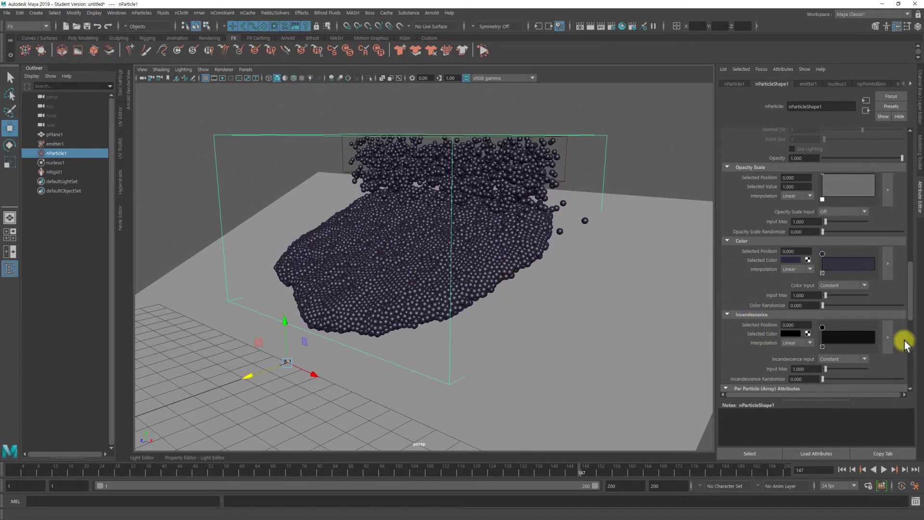
# Give the incandescence ramp a red middle point and a yellow end point
pyautogui.keyDown('alt'); pyautogui.moveTo(466, 292); pyautogui.dragTo(524, 290, button='right'); pyautogui.keyUp('alt')
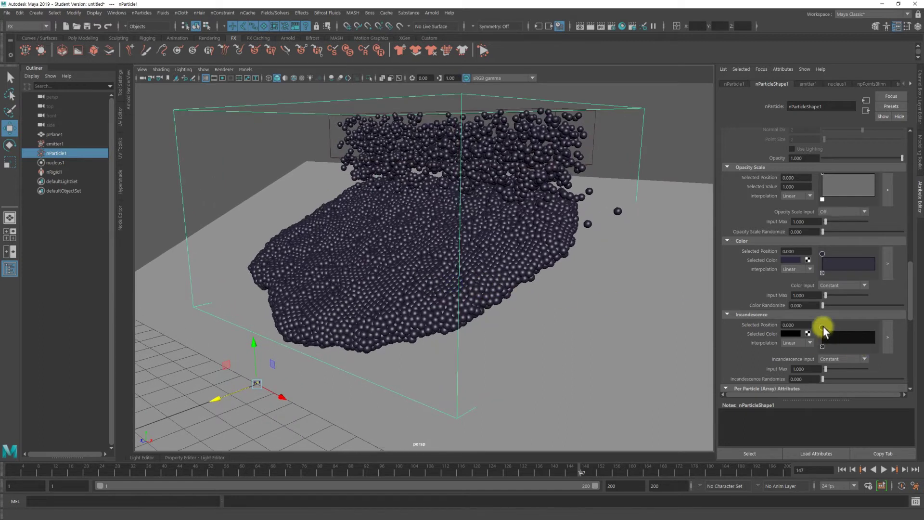
pyautogui.moveTo(824, 328); pyautogui.dragTo(845, 338)
pyautogui.click(791, 333)
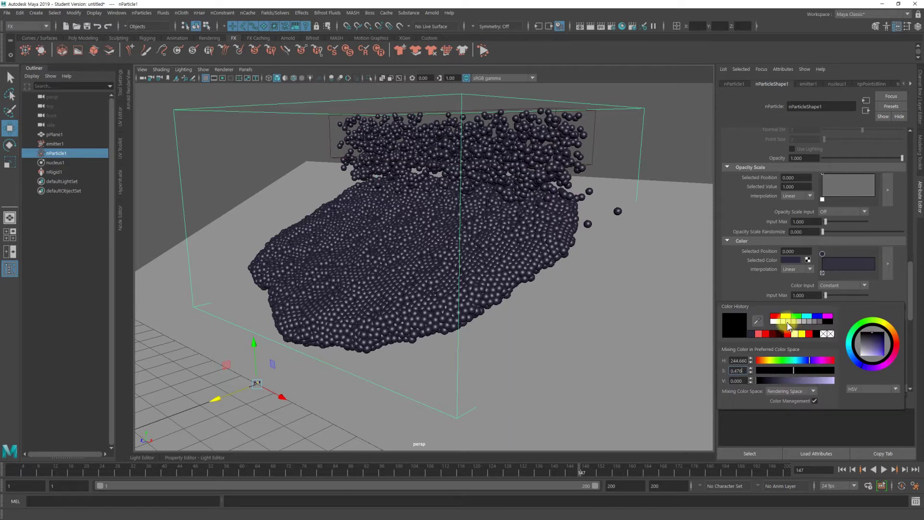
pyautogui.click(774, 318)
pyautogui.click(869, 338)
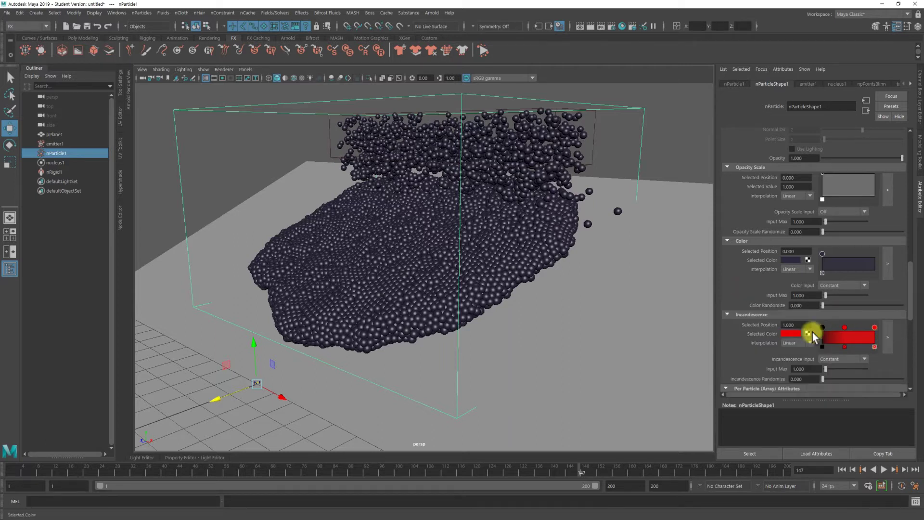
pyautogui.click(794, 333)
pyautogui.click(789, 315)
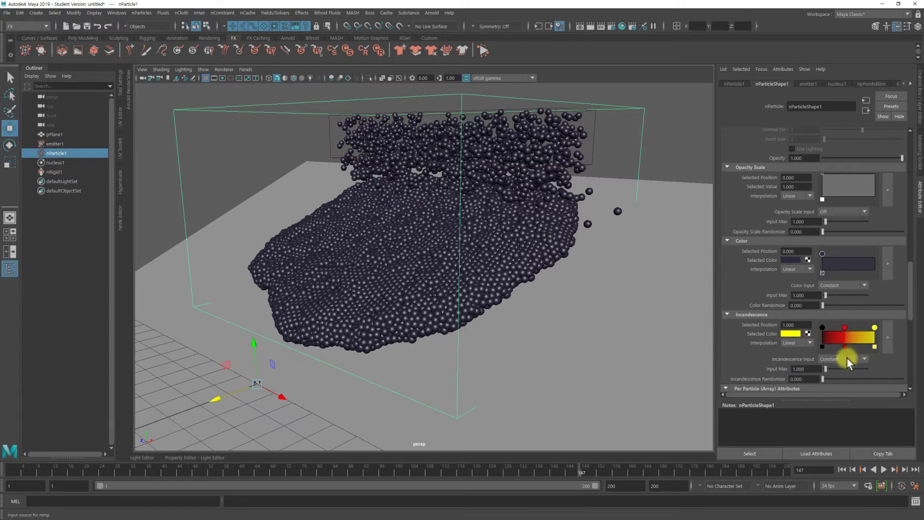
# Set Incandescence Input to Randomized ID and shift the red point toward the yellow end
pyautogui.click(841, 359)
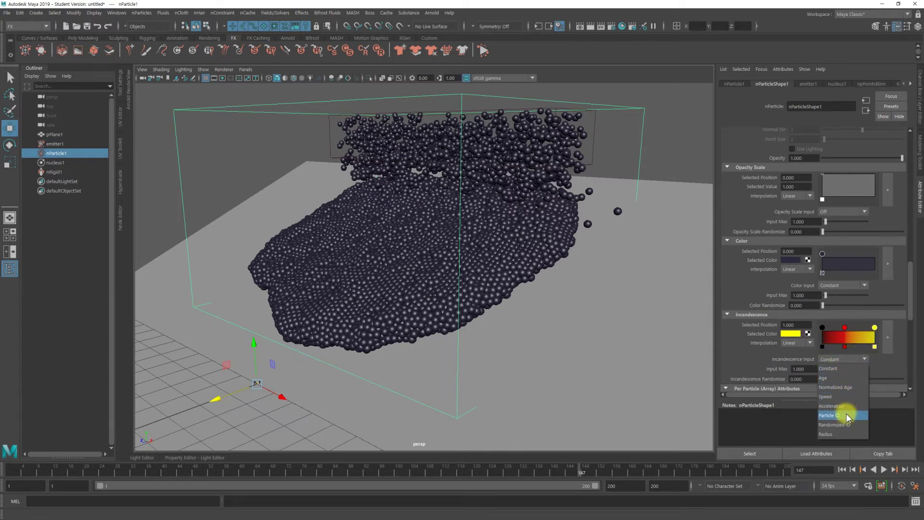
pyautogui.click(841, 425)
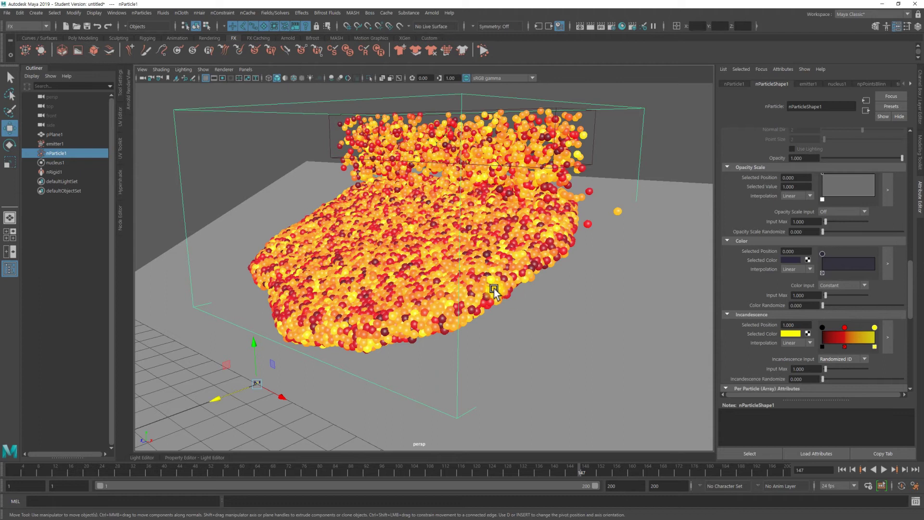
pyautogui.keyDown('alt'); pyautogui.moveTo(533, 296); pyautogui.dragTo(520, 297); pyautogui.keyUp('alt')
pyautogui.moveTo(844, 328); pyautogui.dragTo(858, 334)
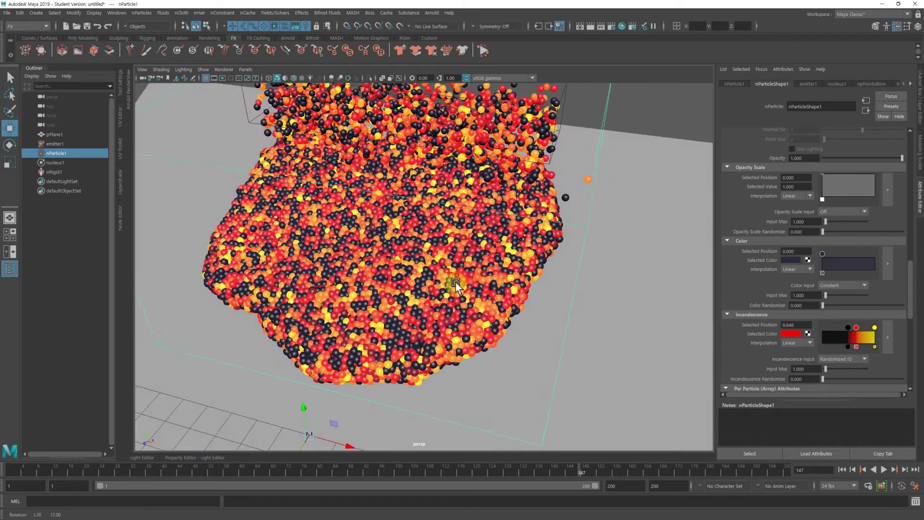
# Brighten the yellow ramp point to value 3 with saturation 0.9
pyautogui.click(856, 328)
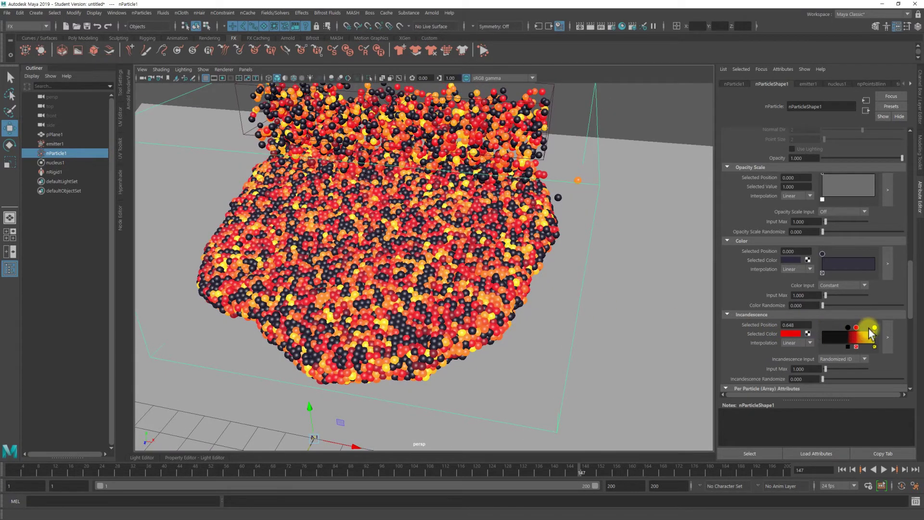
pyautogui.click(790, 334)
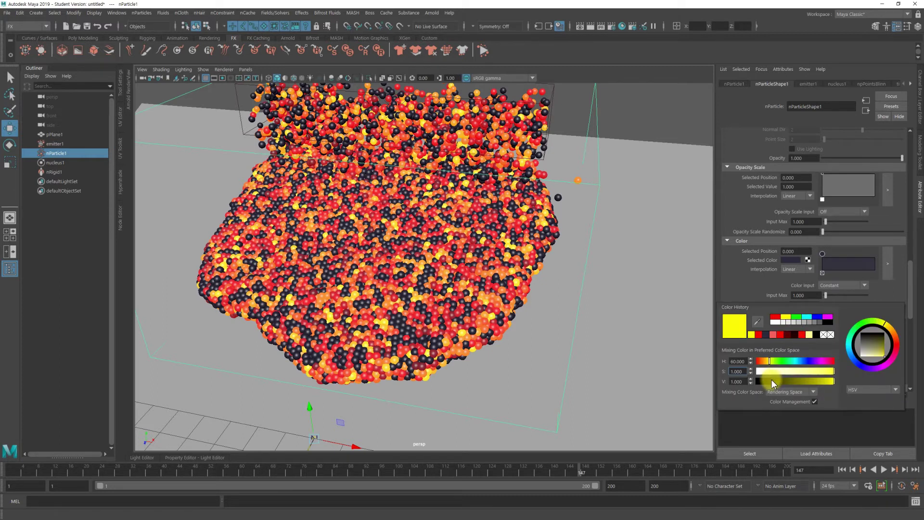
pyautogui.moveTo(740, 381); pyautogui.dragTo(720, 381)
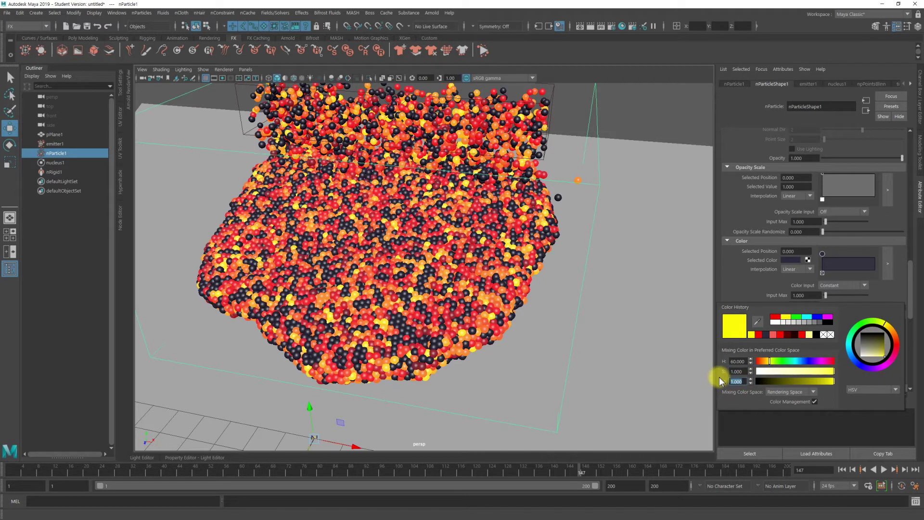
pyautogui.press('Return')
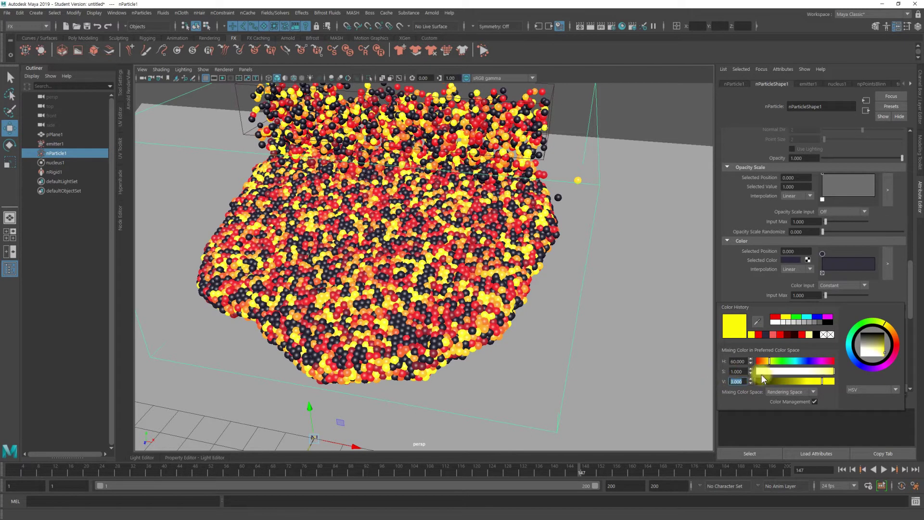
pyautogui.click(739, 371)
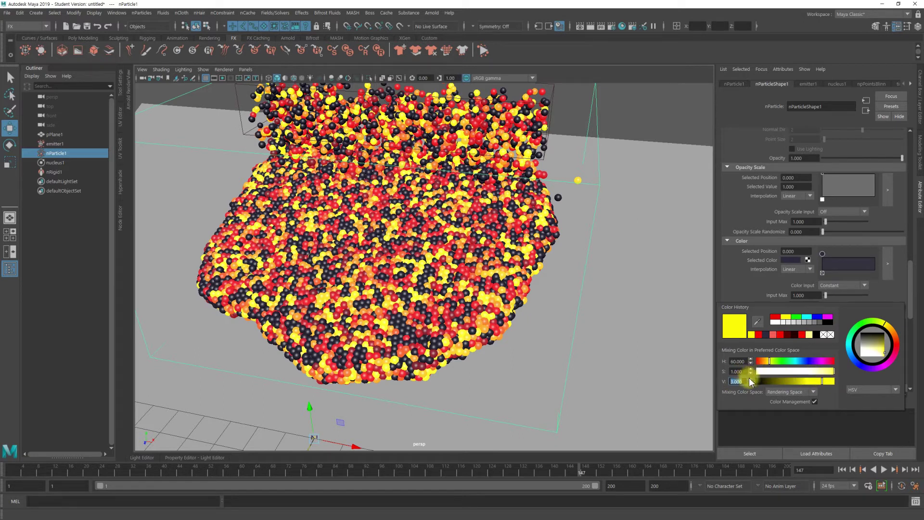
pyautogui.click(734, 370)
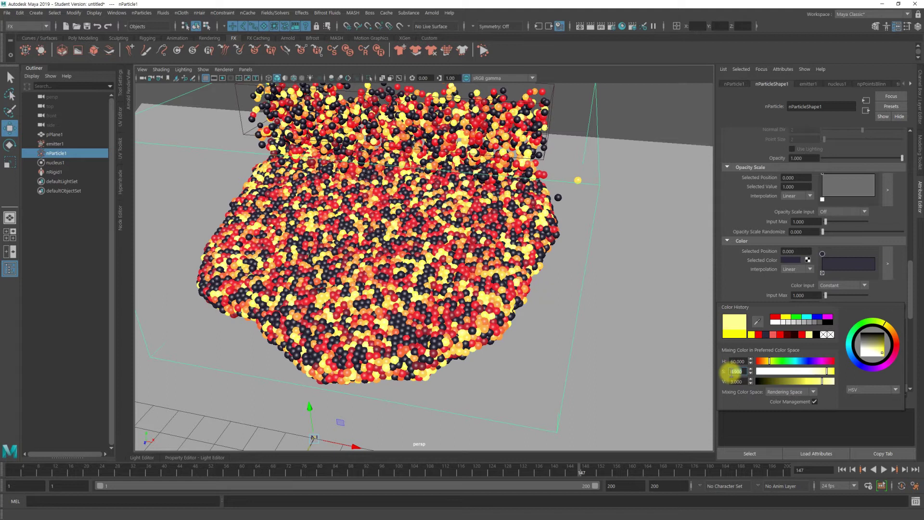
pyautogui.click(747, 366)
pyautogui.click(754, 269)
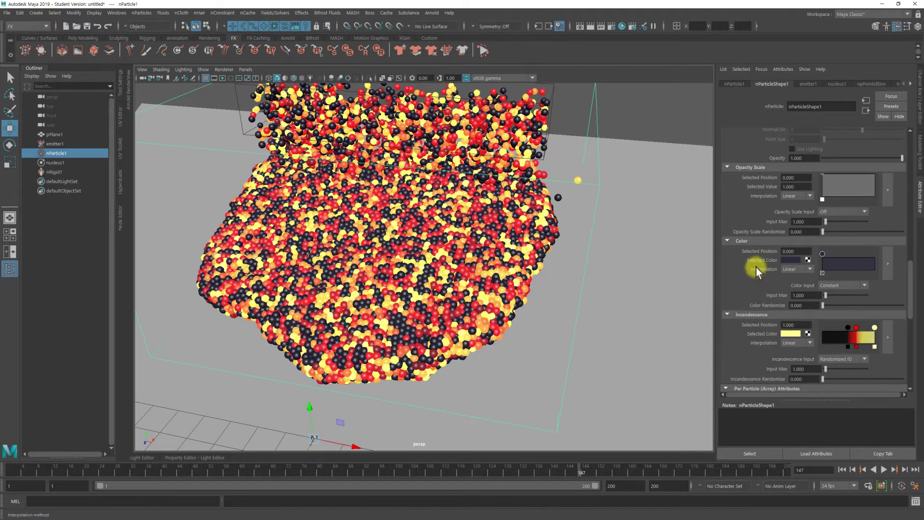
# Turn the red ramp point orange with hue 6.99 and value 2
pyautogui.click(793, 334)
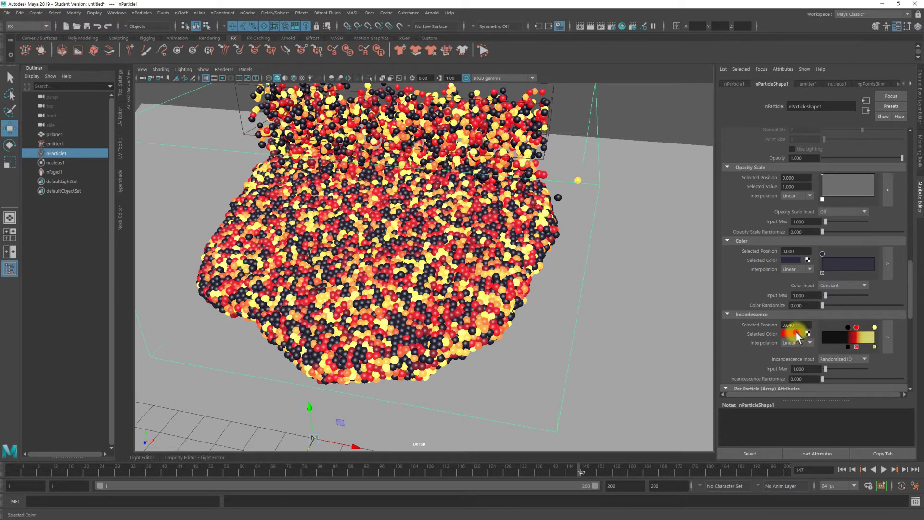
pyautogui.click(764, 361)
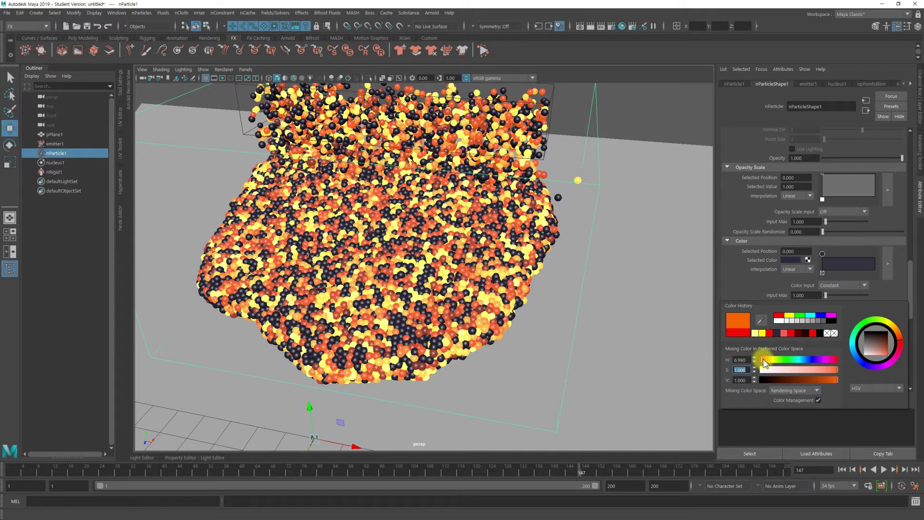
pyautogui.click(740, 380)
pyautogui.write('2')
pyautogui.press('Return')
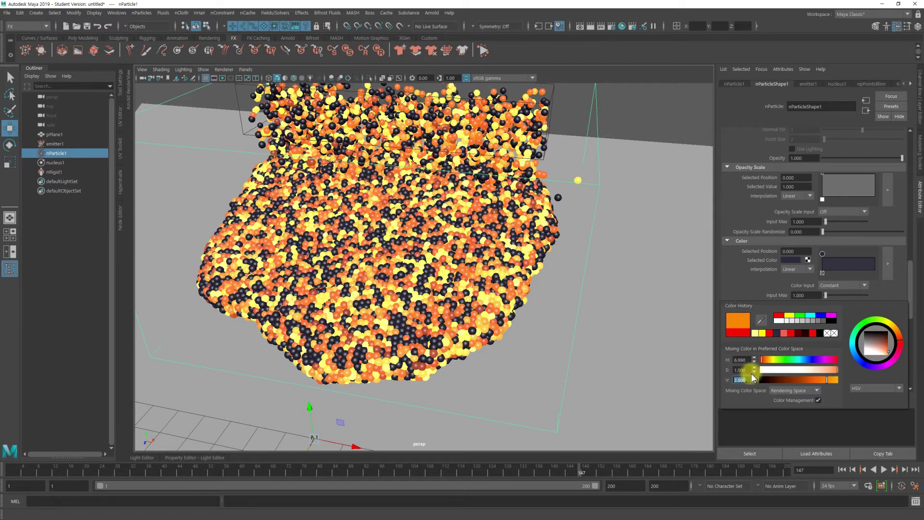
pyautogui.click(753, 287)
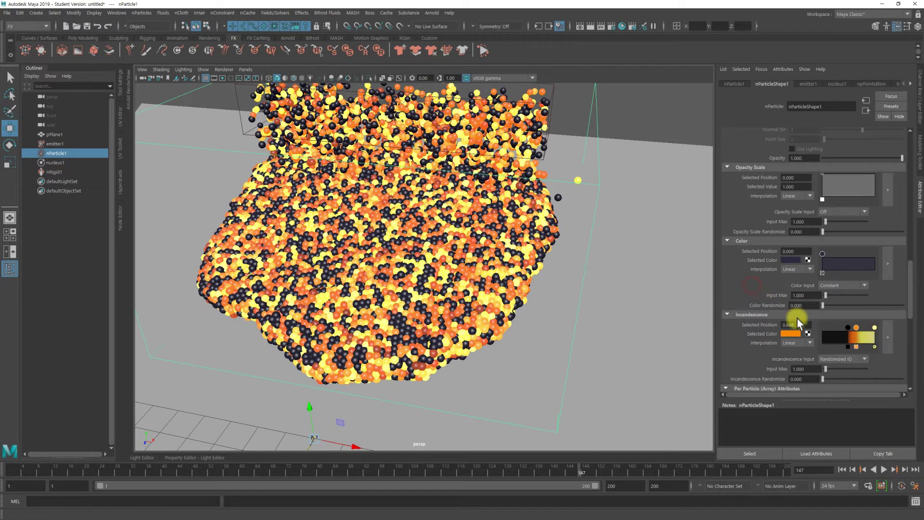
pyautogui.moveTo(399, 279)
pyautogui.keyDown('alt'); pyautogui.mouseDown()
pyautogui.moveTo(399, 271)
pyautogui.moveTo(423, 281)
pyautogui.mouseUp(); pyautogui.keyUp('alt')
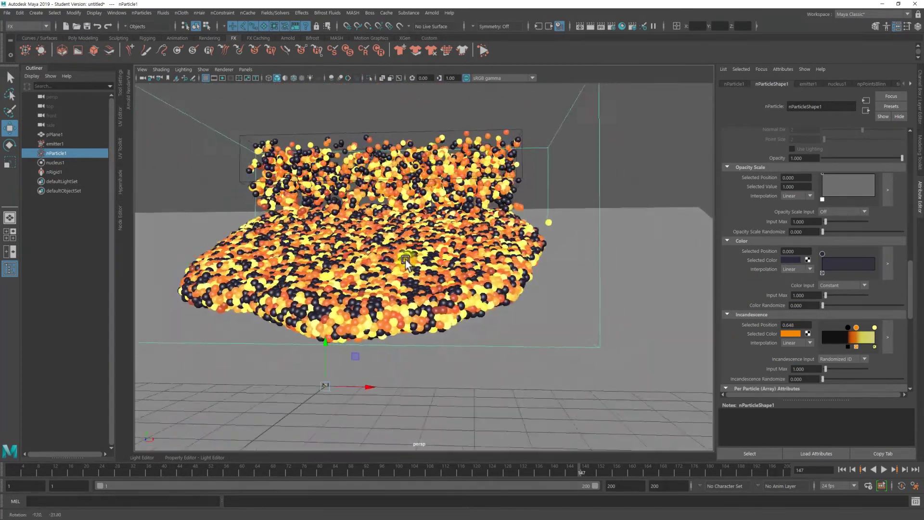
pyautogui.scroll(-3, 432, 287)
pyautogui.scroll(-2, 798, 301)
pyautogui.scroll(-5, 797, 301)
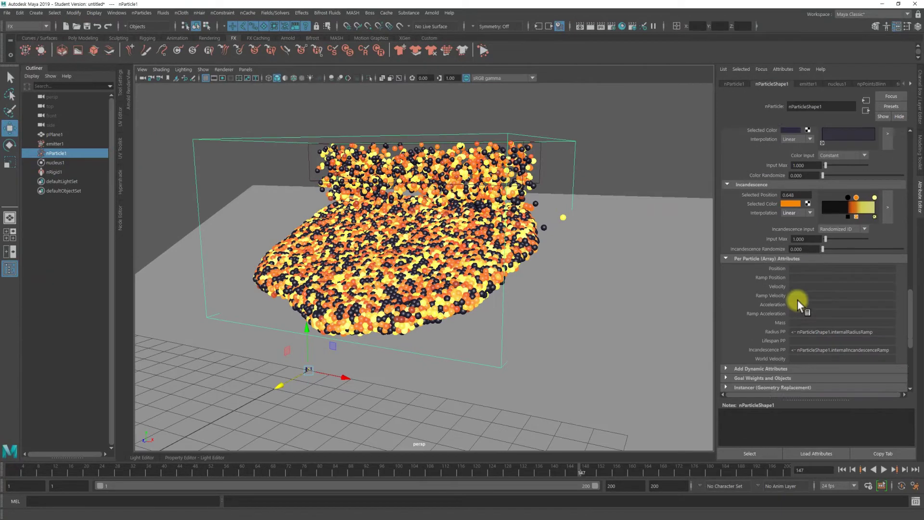
pyautogui.scroll(-1, 797, 301)
pyautogui.scroll(3, 798, 301)
pyautogui.moveTo(462, 282)
pyautogui.keyDown('alt'); pyautogui.mouseDown()
pyautogui.moveTo(491, 285)
pyautogui.moveTo(490, 270)
pyautogui.mouseUp(); pyautogui.keyUp('alt')
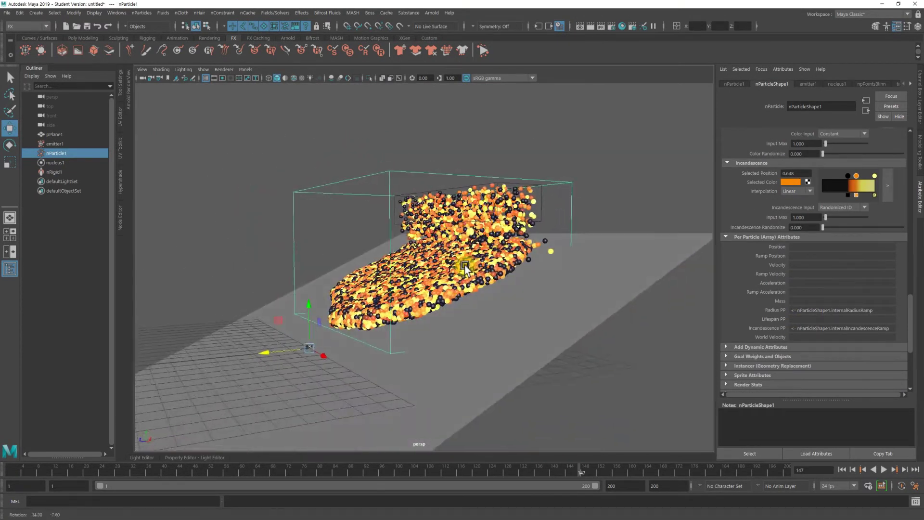
# Save the scene as lava.mb in the scenes folder and dismiss the Student Version notice
pyautogui.click(7, 13)
pyautogui.click(46, 62)
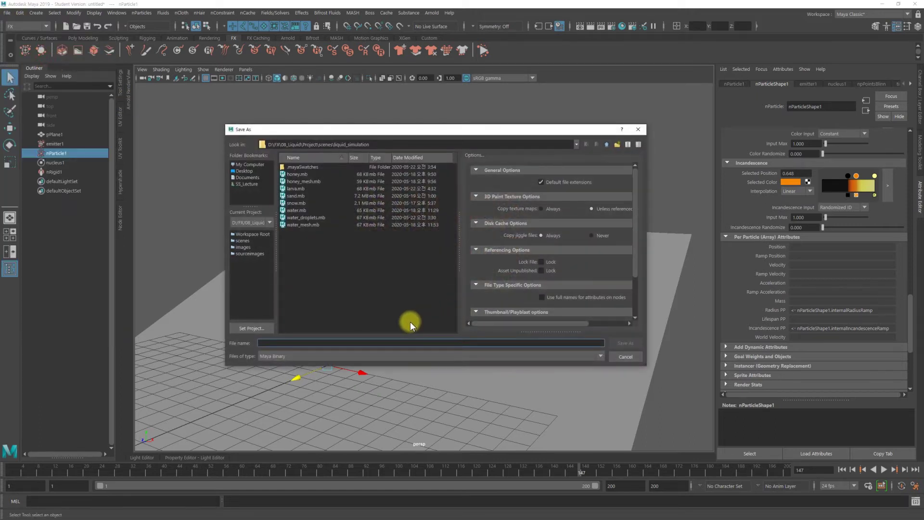
pyautogui.click(605, 145)
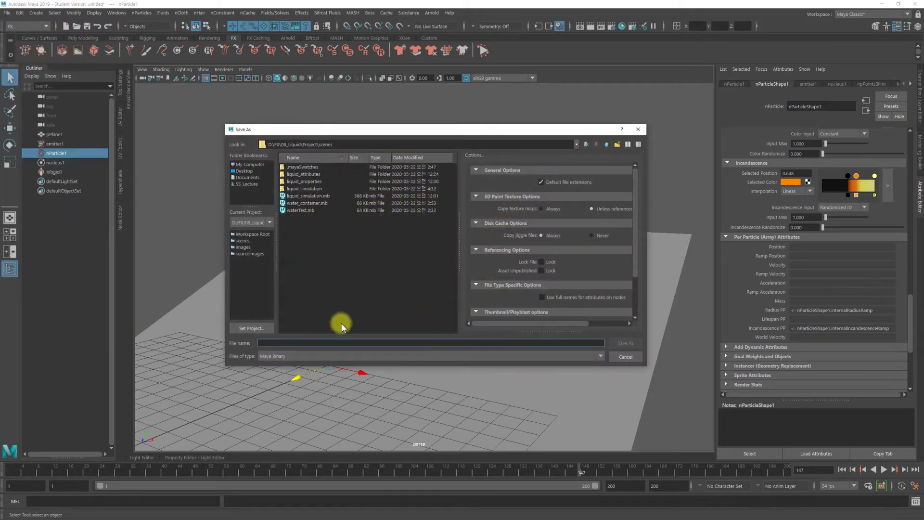
pyautogui.write('larva')
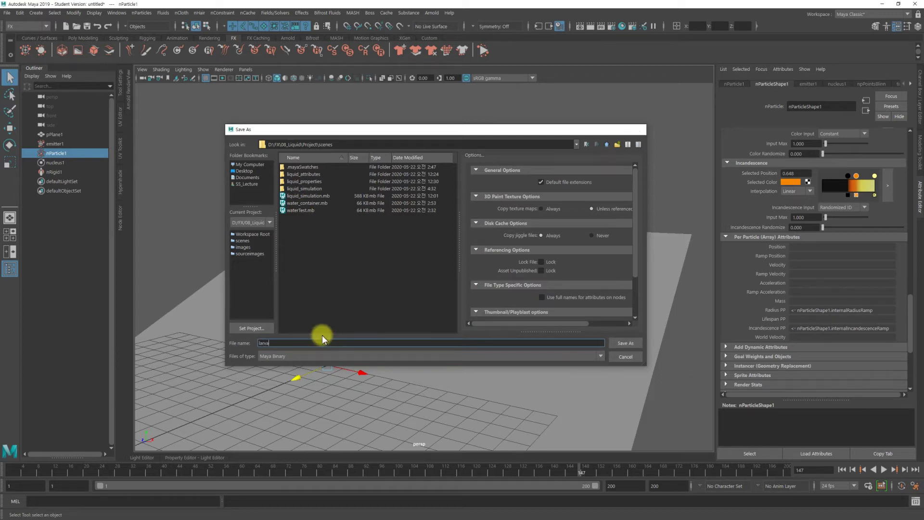
pyautogui.press('Return')
pyautogui.click(443, 273)
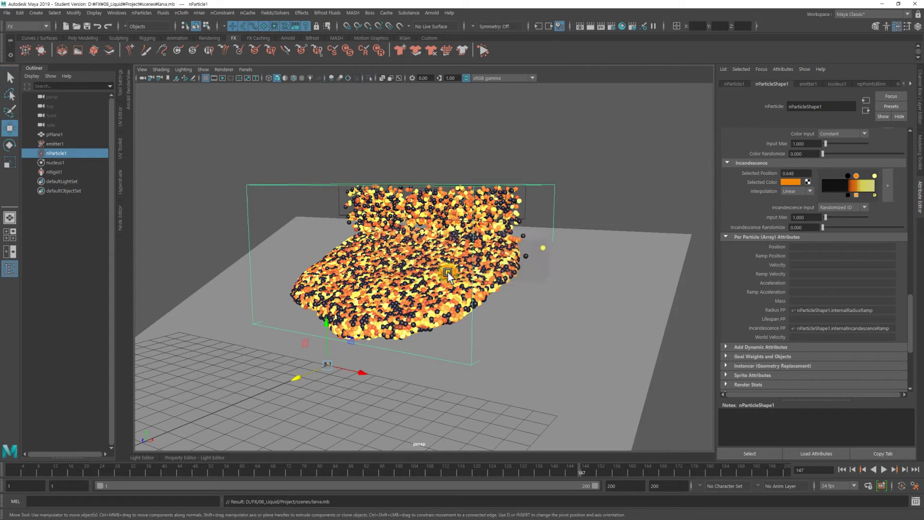
# Convert the nParticles to a polygon mesh with Mesh Triangle Size 0.2
pyautogui.press('w')
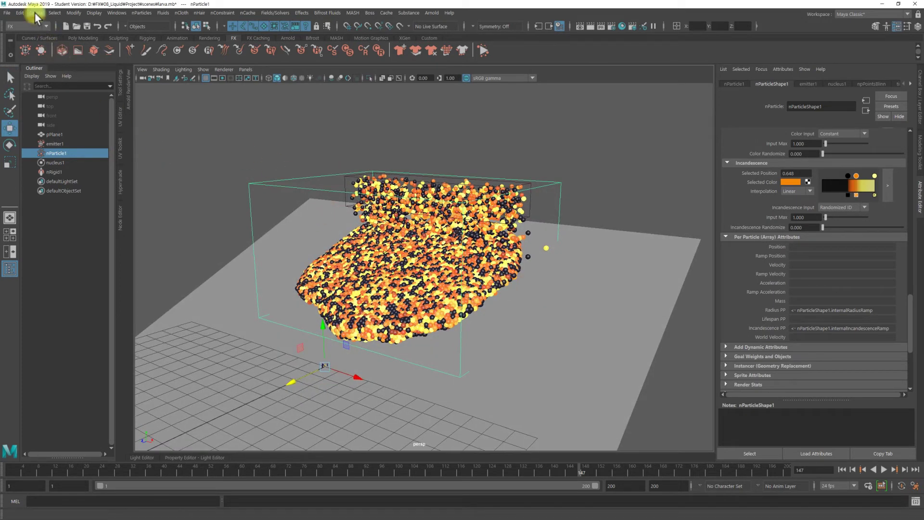
pyautogui.click(37, 18)
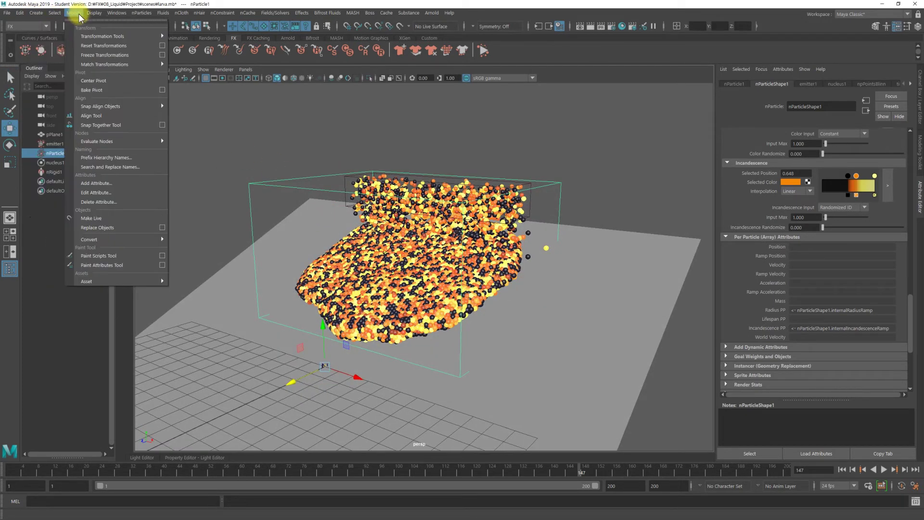
pyautogui.moveTo(90, 238)
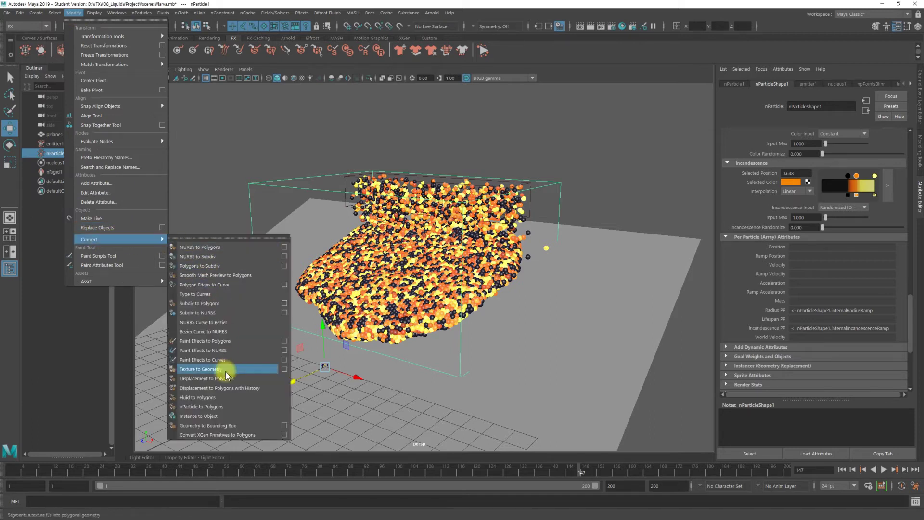
pyautogui.click(222, 408)
pyautogui.moveTo(324, 294)
pyautogui.keyDown('alt'); pyautogui.mouseDown()
pyautogui.moveTo(426, 258)
pyautogui.moveTo(378, 257)
pyautogui.mouseUp(); pyautogui.keyUp('alt')
pyautogui.scroll(2, 833, 229)
pyautogui.scroll(5, 833, 228)
pyautogui.scroll(4, 833, 227)
pyautogui.scroll(2, 836, 224)
pyautogui.scroll(2, 835, 224)
pyautogui.doubleClick(807, 234)
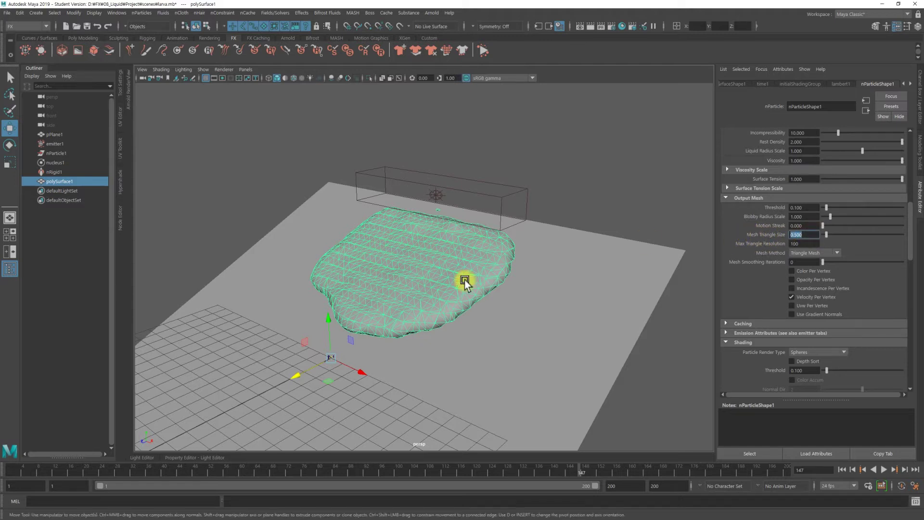
pyautogui.write('0.2')
pyautogui.press('Return')
# Enable Incandescence Per Vertex and refine Mesh Triangle Size to 0.1
pyautogui.moveTo(378, 247)
pyautogui.keyDown('alt'); pyautogui.mouseDown()
pyautogui.moveTo(530, 275)
pyautogui.moveTo(580, 259)
pyautogui.moveTo(530, 278)
pyautogui.mouseUp(); pyautogui.keyUp('alt')
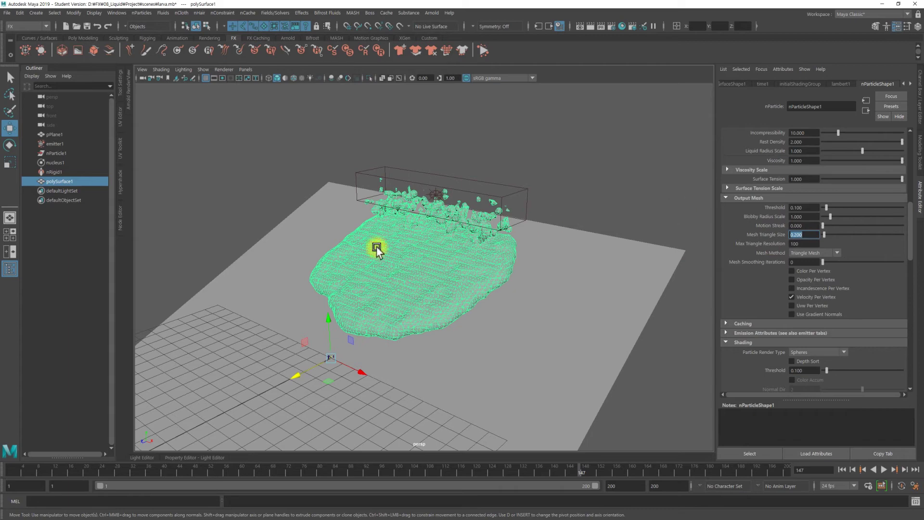
pyautogui.keyDown('alt'); pyautogui.moveTo(530, 279); pyautogui.dragTo(484, 285, button='right'); pyautogui.keyUp('alt')
pyautogui.moveTo(484, 285)
pyautogui.keyDown('alt'); pyautogui.mouseDown()
pyautogui.moveTo(470, 241)
pyautogui.moveTo(452, 265)
pyautogui.mouseUp(); pyautogui.keyUp('alt')
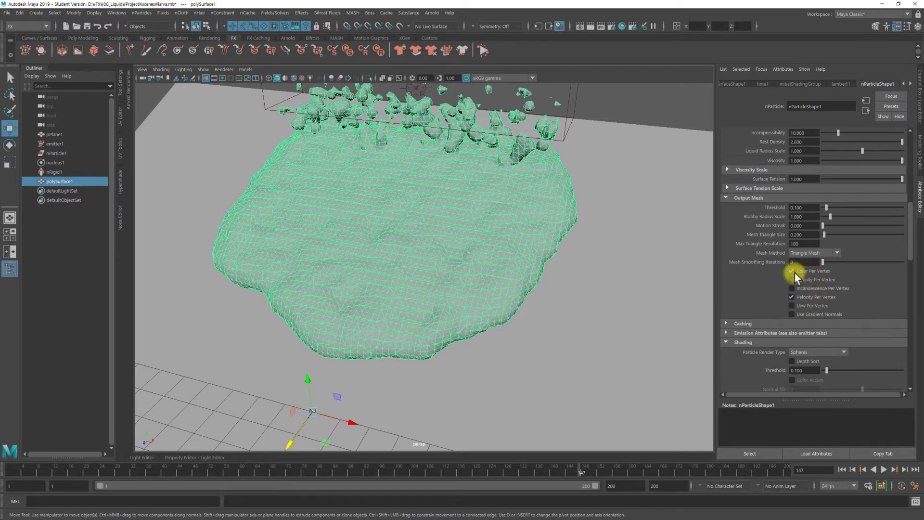
pyautogui.click(812, 288)
pyautogui.moveTo(518, 231)
pyautogui.keyDown('alt'); pyautogui.mouseDown()
pyautogui.moveTo(484, 220)
pyautogui.moveTo(507, 257)
pyautogui.mouseUp(); pyautogui.keyUp('alt')
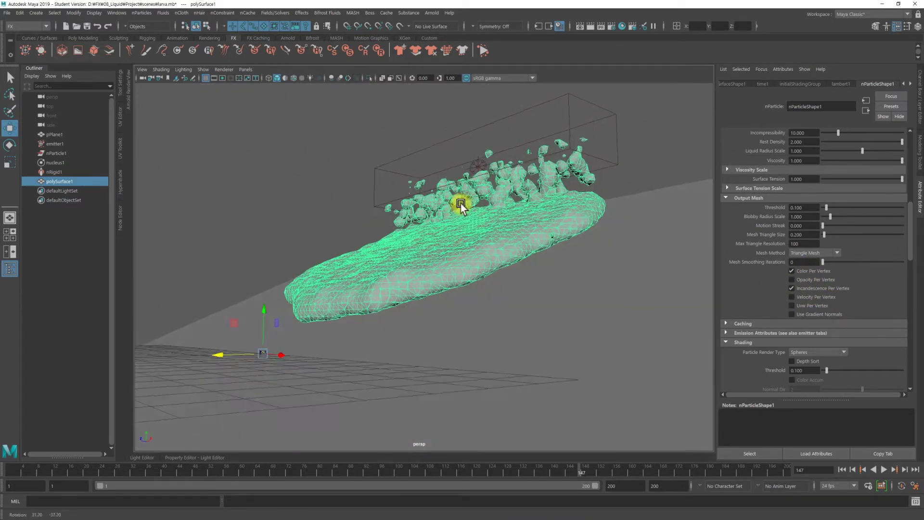
pyautogui.doubleClick(796, 234)
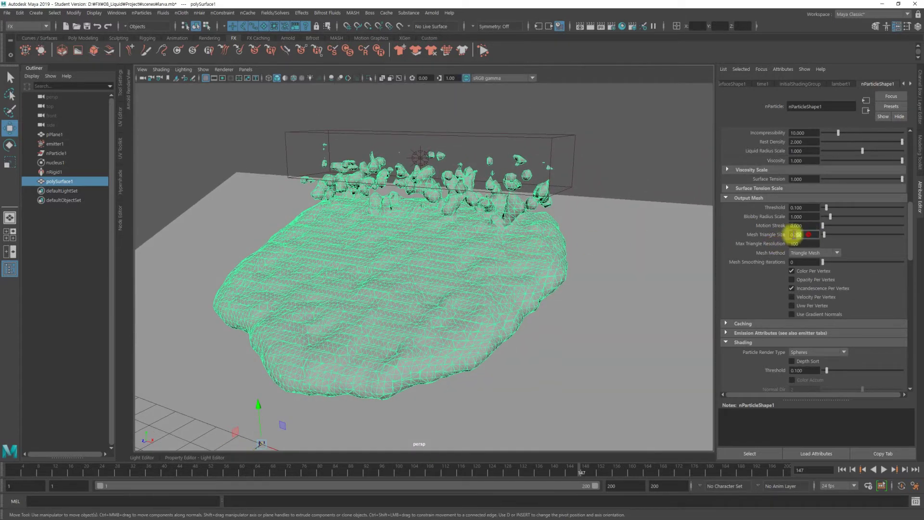
pyautogui.write('0.1')
pyautogui.press('Return')
pyautogui.moveTo(401, 274)
pyautogui.keyDown('alt'); pyautogui.mouseDown()
pyautogui.moveTo(424, 271)
pyautogui.moveTo(417, 264)
pyautogui.moveTo(380, 281)
pyautogui.moveTo(497, 275)
pyautogui.moveTo(477, 269)
pyautogui.mouseUp(); pyautogui.keyUp('alt')
# Uncheck Intermediate Object to show the particles alongside the lava mesh
pyautogui.keyDown('alt'); pyautogui.moveTo(476, 267); pyautogui.dragTo(528, 272, button='right'); pyautogui.keyUp('alt')
pyautogui.scroll(-3, 832, 275)
pyautogui.scroll(-5, 834, 277)
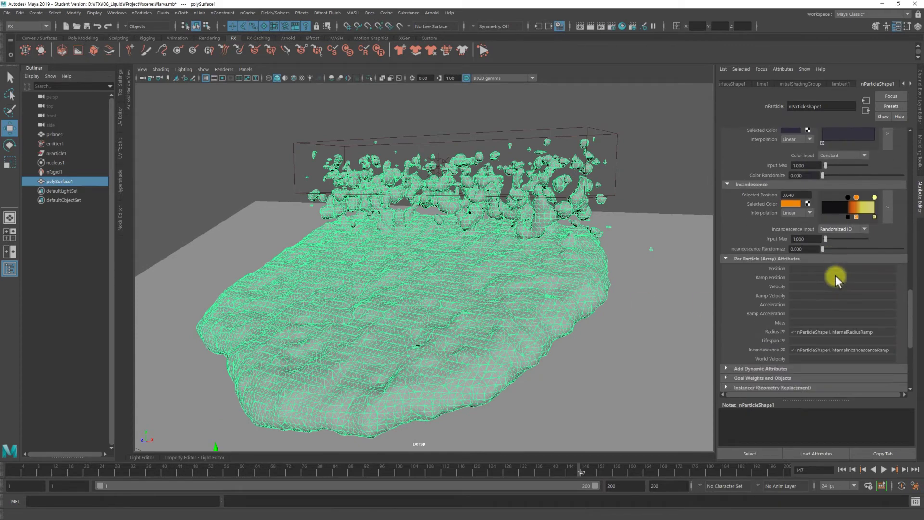
pyautogui.scroll(-4, 836, 275)
pyautogui.click(856, 321)
pyautogui.moveTo(568, 279)
pyautogui.keyDown('alt'); pyautogui.mouseDown()
pyautogui.moveTo(588, 259)
pyautogui.moveTo(671, 261)
pyautogui.mouseUp(); pyautogui.keyUp('alt')
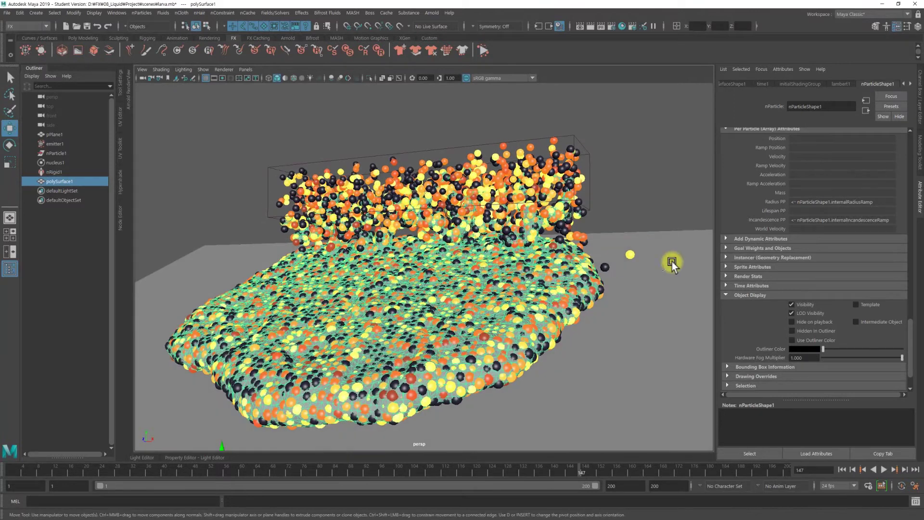
pyautogui.scroll(-5, 775, 246)
pyautogui.scroll(-5, 775, 244)
pyautogui.scroll(2, 775, 244)
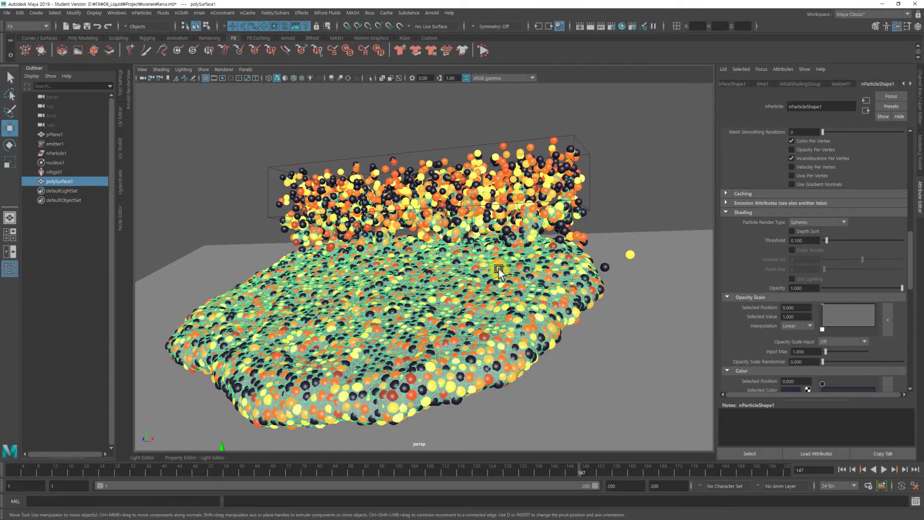
pyautogui.scroll(4, 807, 252)
pyautogui.scroll(3, 807, 250)
# Set the Output Mesh Threshold to 0.05
pyautogui.doubleClick(801, 186)
pyautogui.write('0.05')
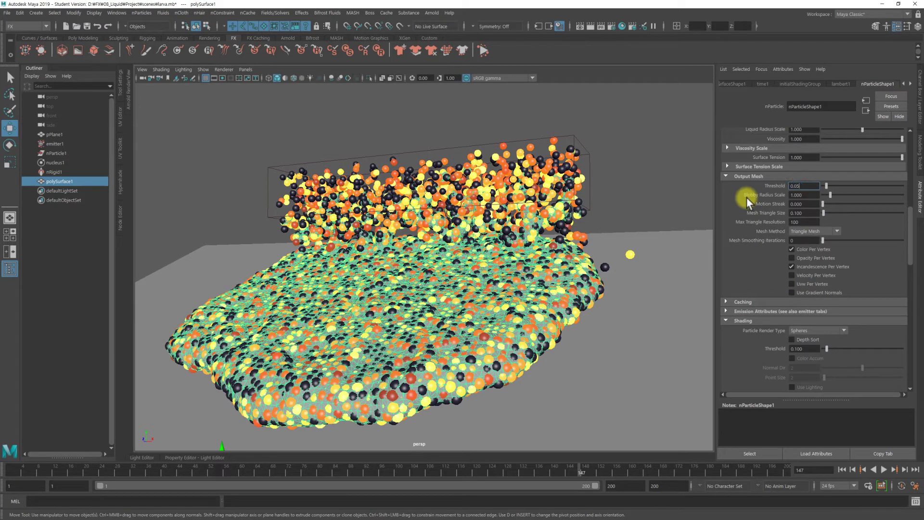
pyautogui.press('Return')
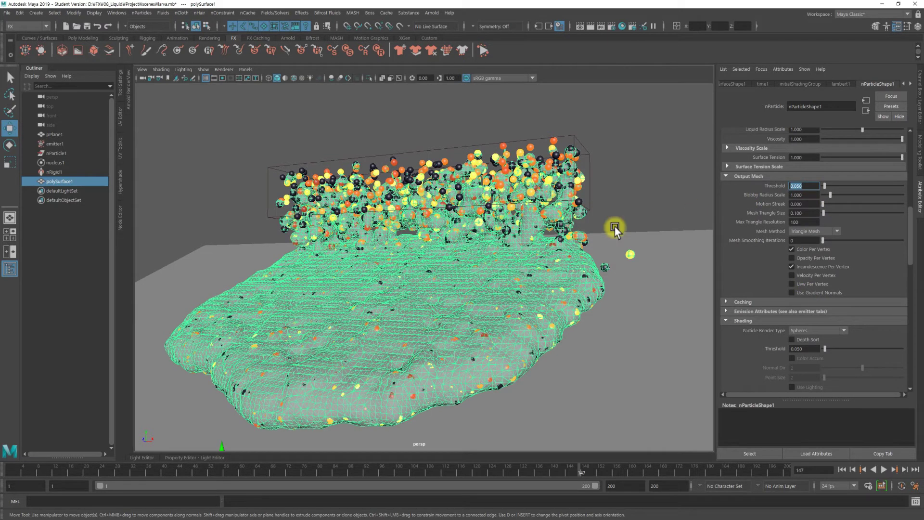
pyautogui.scroll(3, 413, 327)
pyautogui.scroll(3, 463, 316)
pyautogui.scroll(-3, 318, 328)
pyautogui.keyDown('alt'); pyautogui.moveTo(303, 336); pyautogui.dragTo(439, 319); pyautogui.keyUp('alt')
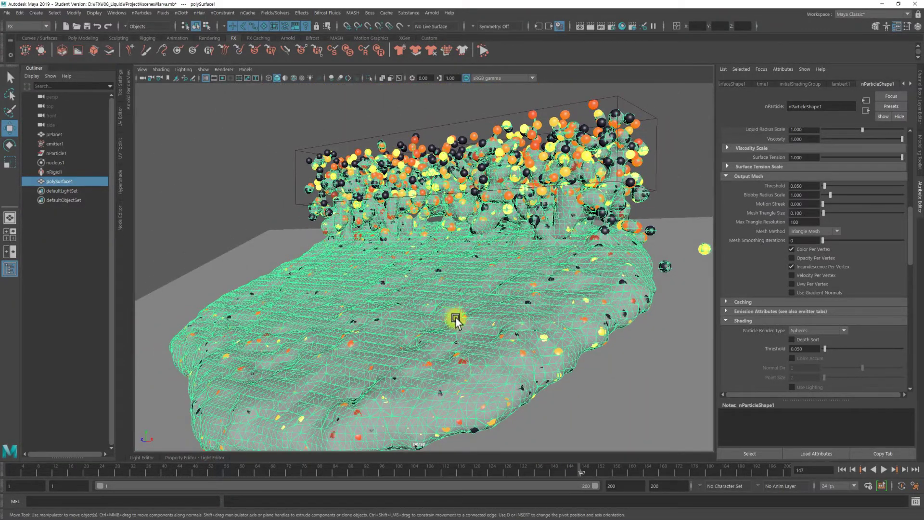
# Re-check Intermediate Object to hide the particles again
pyautogui.scroll(-3, 845, 230)
pyautogui.scroll(-3, 845, 231)
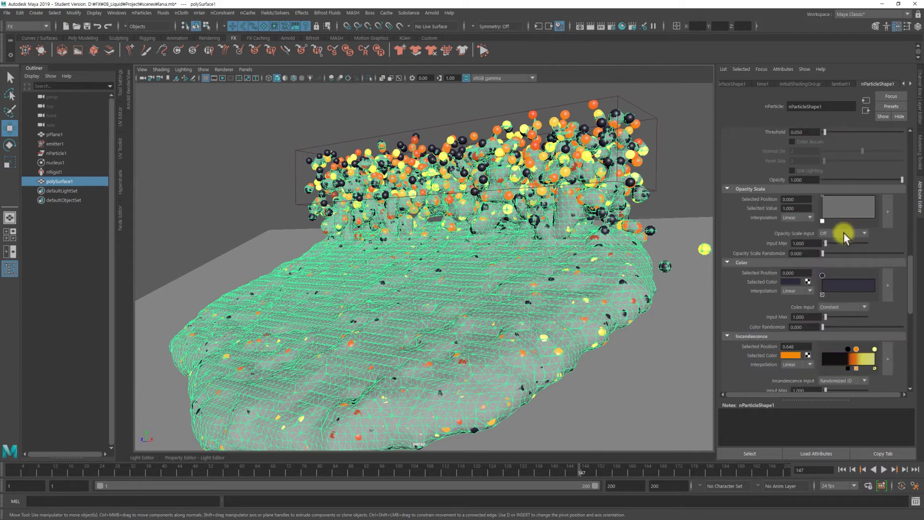
pyautogui.scroll(-3, 844, 231)
pyautogui.scroll(-3, 843, 230)
pyautogui.click(861, 300)
pyautogui.moveTo(505, 256)
pyautogui.keyDown('alt'); pyautogui.mouseDown()
pyautogui.moveTo(488, 252)
pyautogui.moveTo(480, 264)
pyautogui.moveTo(495, 247)
pyautogui.mouseUp(); pyautogui.keyUp('alt')
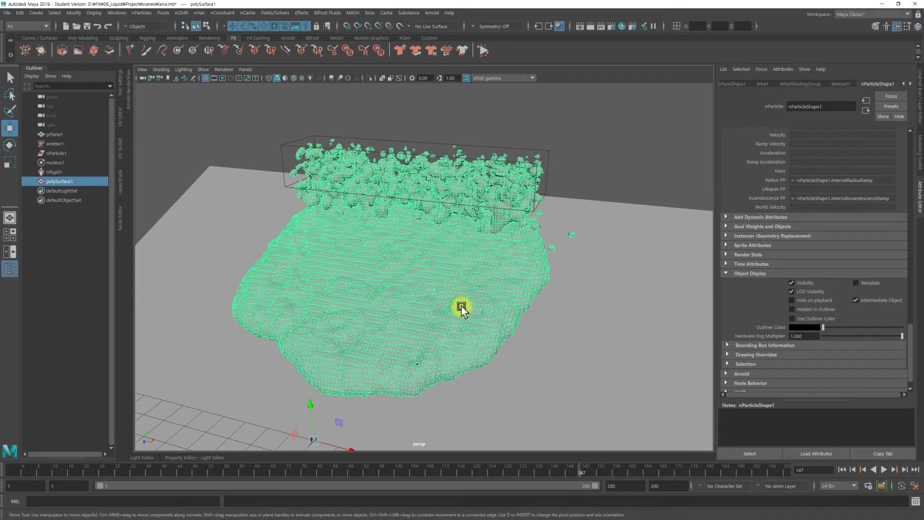
pyautogui.moveTo(520, 234)
pyautogui.keyDown('alt'); pyautogui.mouseDown()
pyautogui.moveTo(500, 274)
pyautogui.moveTo(501, 241)
pyautogui.moveTo(532, 249)
pyautogui.mouseUp(); pyautogui.keyUp('alt')
# Assign a new Arnold aiStandardSurface material to the lava mesh polySurface1
pyautogui.rightClick(528, 249)
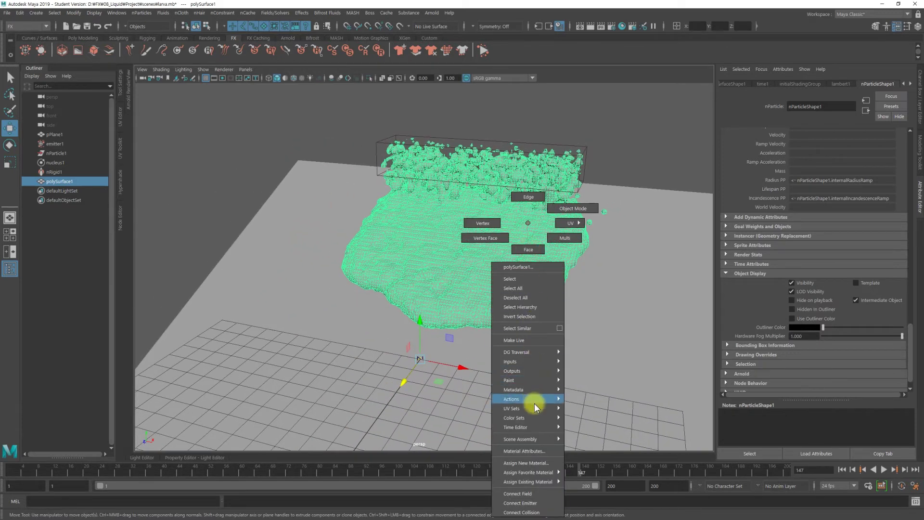
pyautogui.moveTo(525, 417)
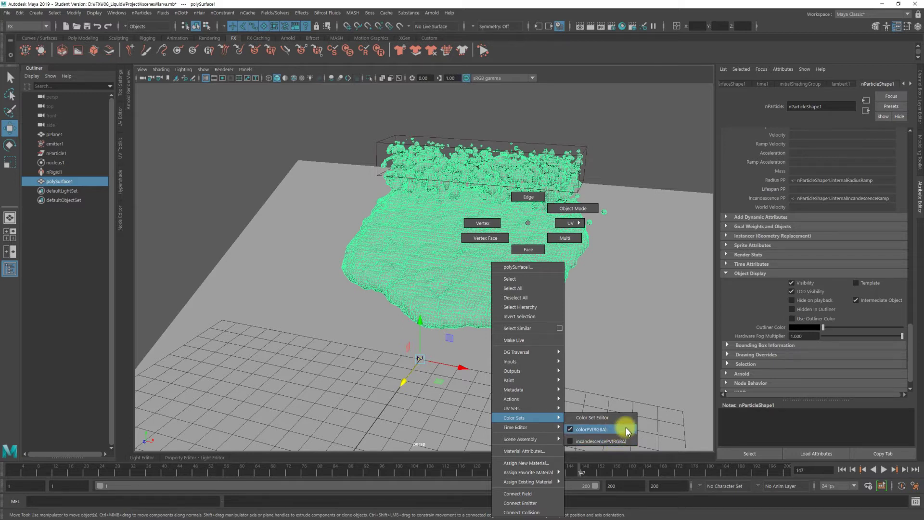
pyautogui.click(628, 397)
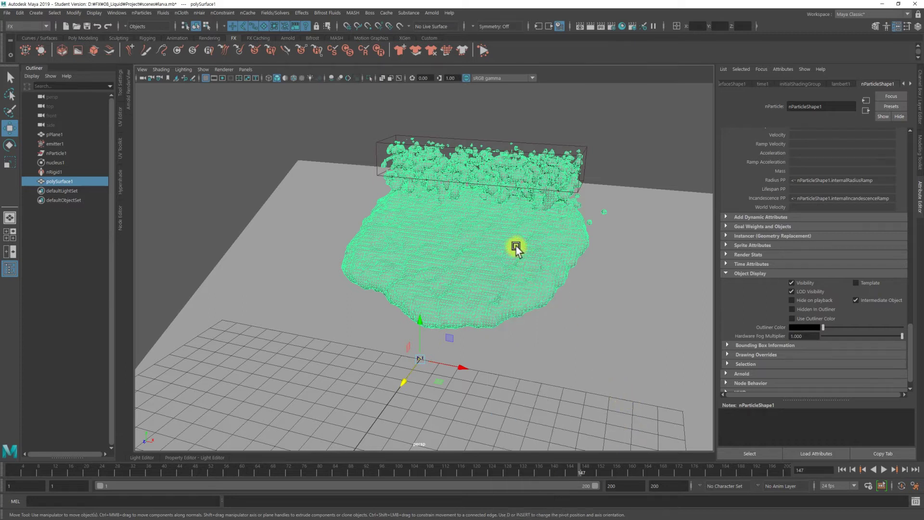
pyautogui.moveTo(494, 226)
pyautogui.keyDown('alt'); pyautogui.mouseDown()
pyautogui.moveTo(478, 231)
pyautogui.moveTo(475, 216)
pyautogui.moveTo(502, 245)
pyautogui.mouseUp(); pyautogui.keyUp('alt')
pyautogui.moveTo(502, 245); pyautogui.dragTo(518, 458, button='right')
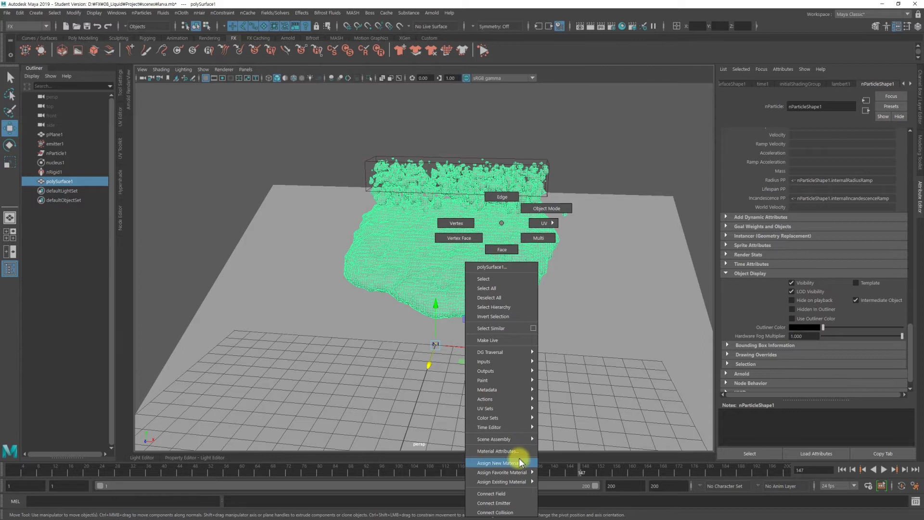
pyautogui.click(332, 254)
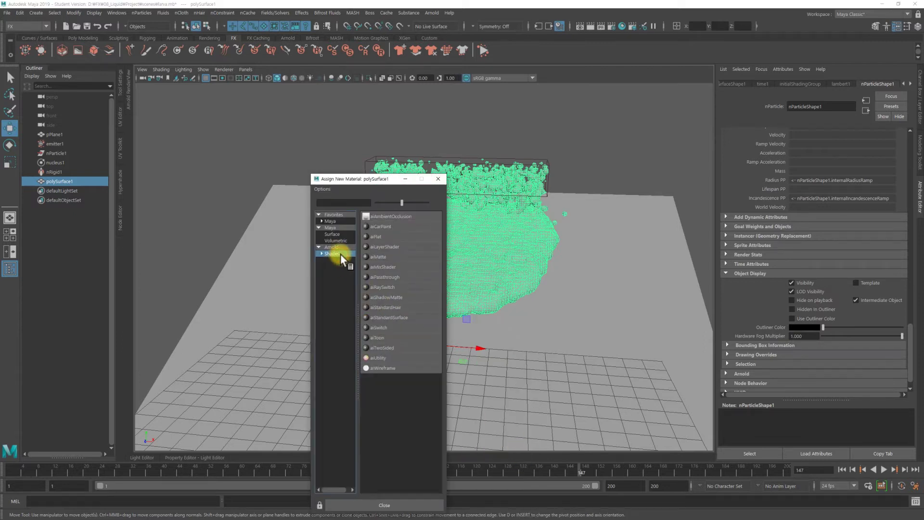
pyautogui.click(400, 318)
pyautogui.moveTo(434, 301)
pyautogui.keyDown('alt'); pyautogui.mouseDown()
pyautogui.moveTo(495, 277)
pyautogui.moveTo(461, 288)
pyautogui.moveTo(496, 279)
pyautogui.moveTo(362, 248)
pyautogui.mouseUp(); pyautogui.keyUp('alt')
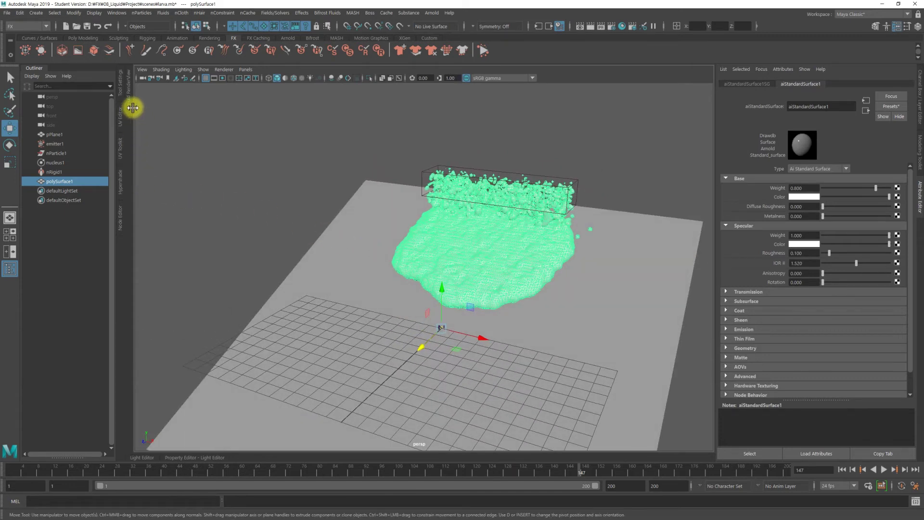
# Open Hypershade and graph the aiStandardSurface1 material network
pyautogui.click(121, 185)
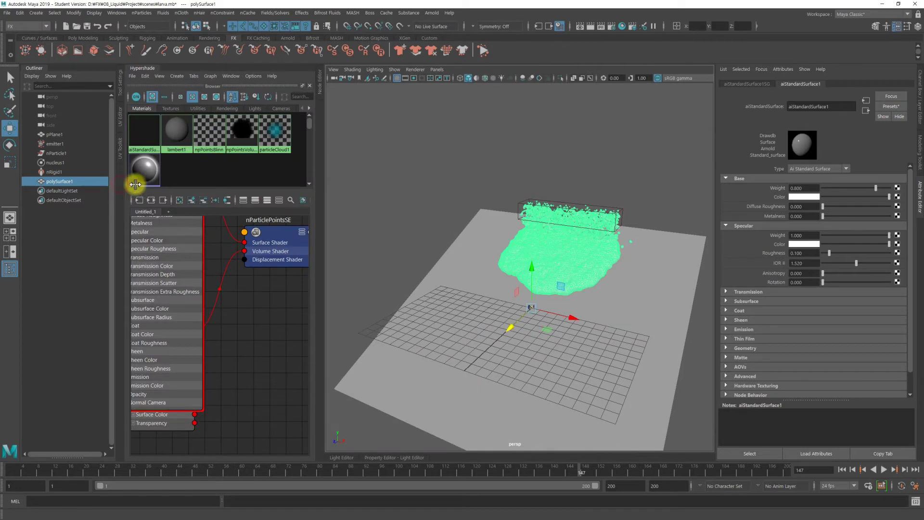
pyautogui.moveTo(325, 225); pyautogui.dragTo(399, 224)
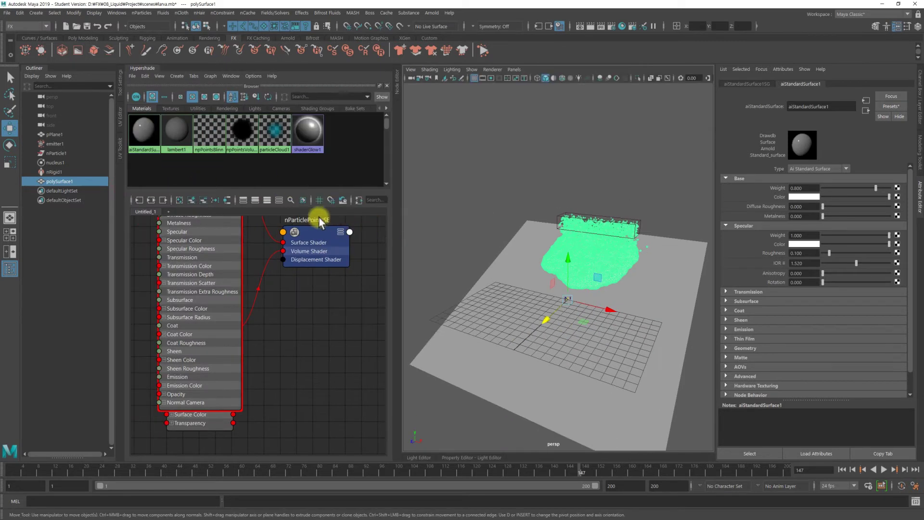
pyautogui.click(227, 200)
pyautogui.moveTo(286, 278)
pyautogui.keyDown('alt'); pyautogui.mouseDown(button='middle')
pyautogui.moveTo(346, 283)
pyautogui.moveTo(396, 216)
pyautogui.mouseUp(button='middle'); pyautogui.keyUp('alt')
pyautogui.moveTo(210, 265)
pyautogui.keyDown('alt'); pyautogui.mouseDown(button='middle')
pyautogui.moveTo(255, 268)
pyautogui.moveTo(208, 258)
pyautogui.mouseUp(button='middle'); pyautogui.keyUp('alt')
pyautogui.scroll(-2, 212, 258)
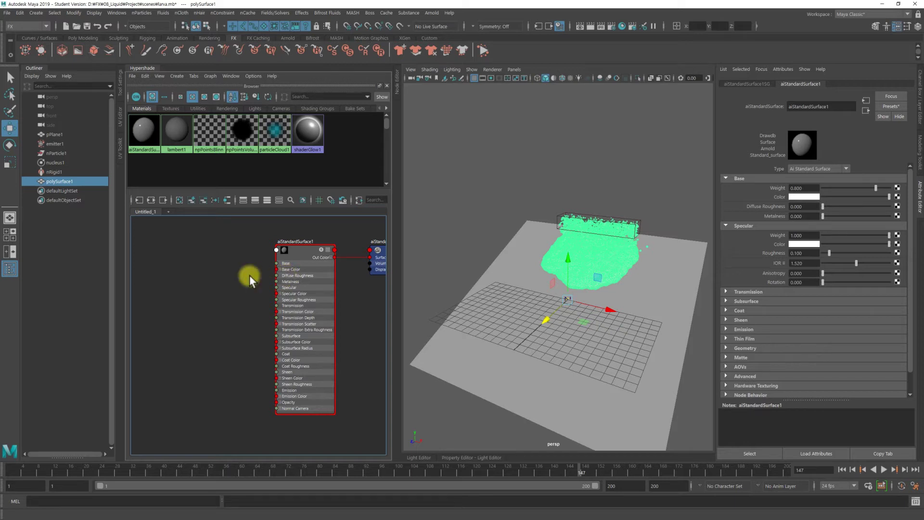
# Create an aiUserDataColor node via a 'user' search and edit its attribute name
pyautogui.moveTo(217, 274); pyautogui.dragTo(217, 274)
pyautogui.write('user')
pyautogui.press('Down')
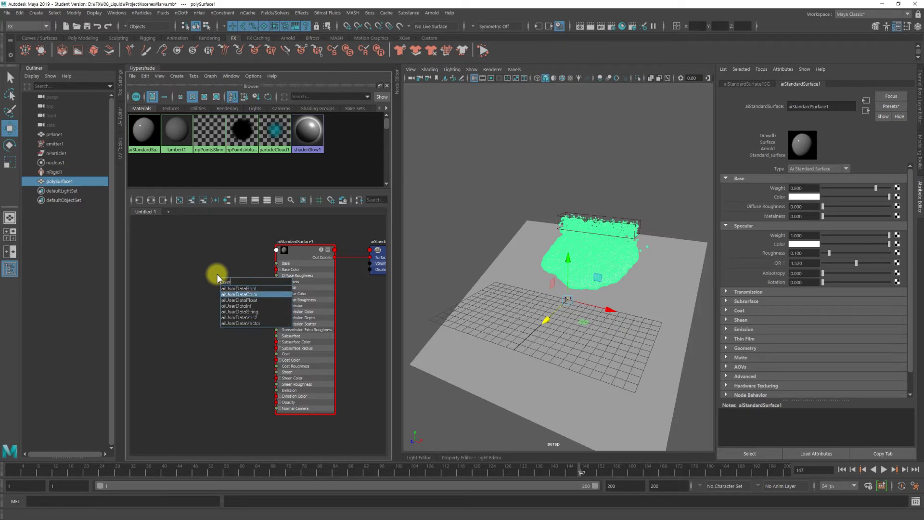
pyautogui.press('Return')
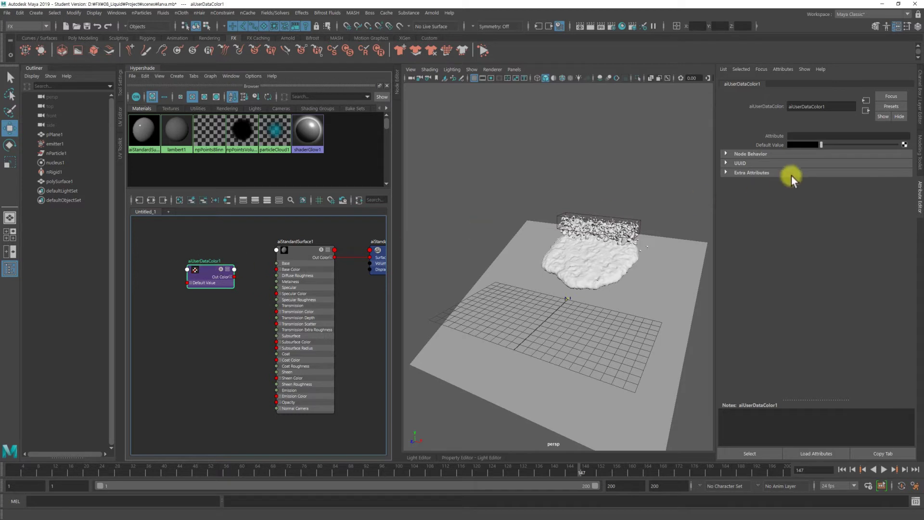
pyautogui.click(810, 137)
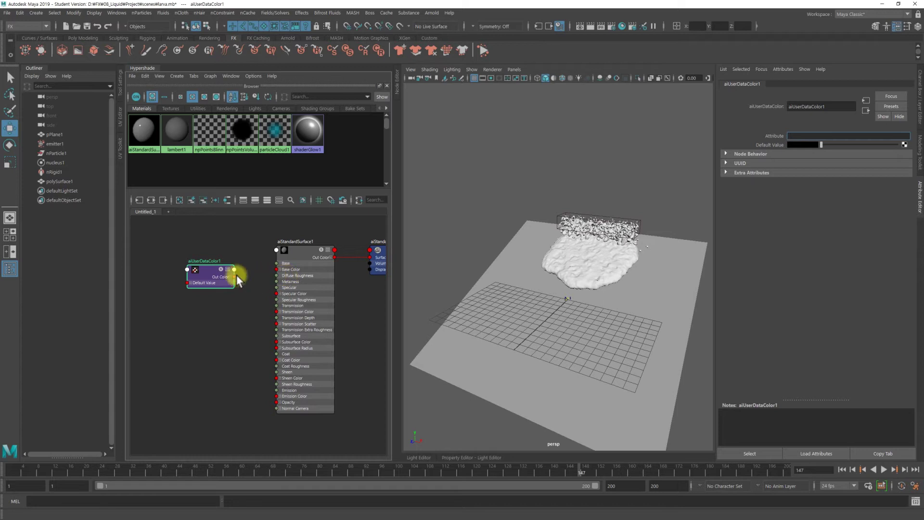
pyautogui.click(602, 262)
pyautogui.rightClick(596, 264)
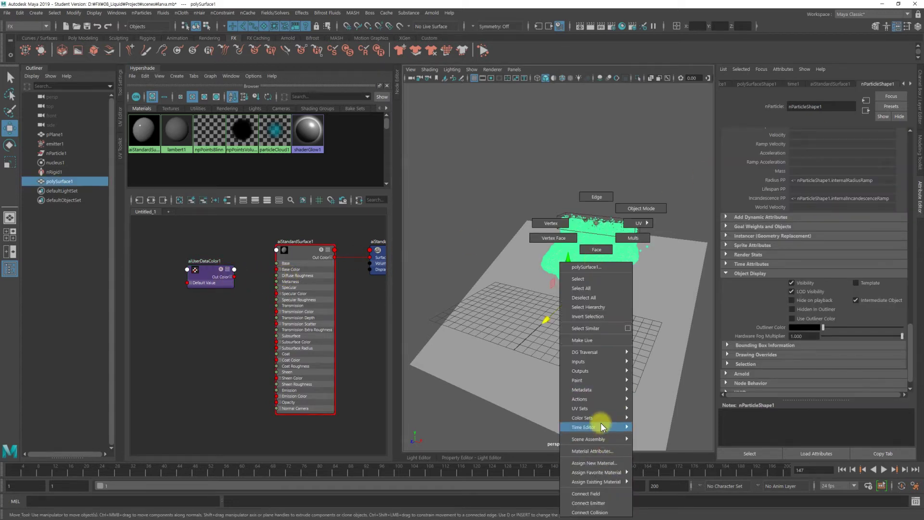
pyautogui.moveTo(586, 417)
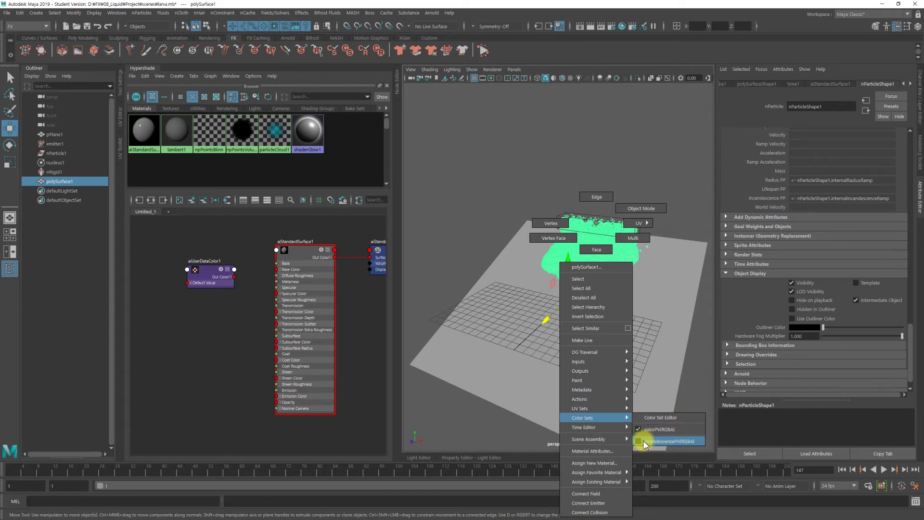
# Set aiUserDataColor1's attribute to incandescencePV and wire its Out Color into Emission Color
pyautogui.click(643, 441)
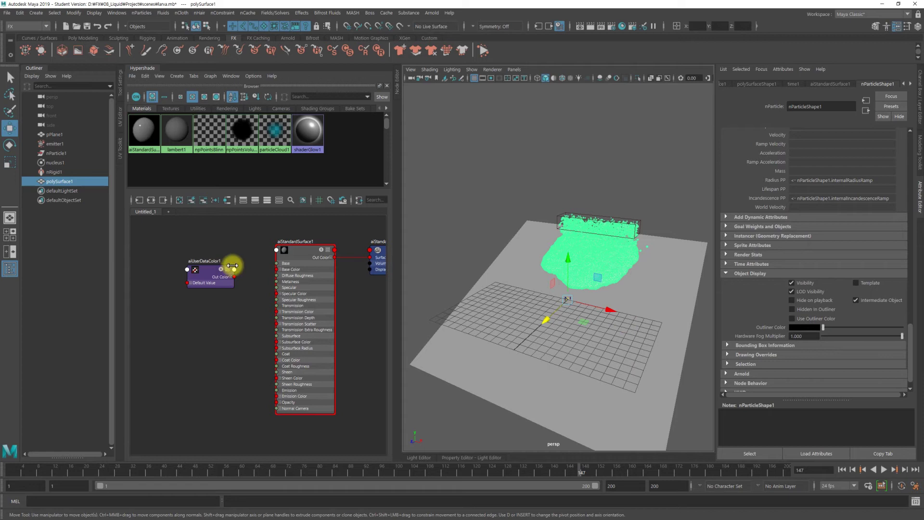
pyautogui.click(213, 273)
pyautogui.click(800, 136)
pyautogui.write('incandescencePV')
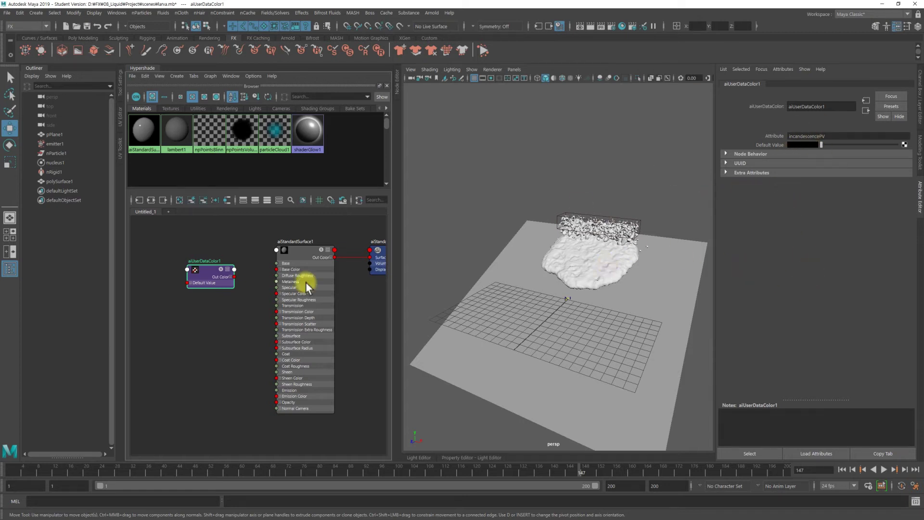
pyautogui.moveTo(234, 277); pyautogui.dragTo(240, 281)
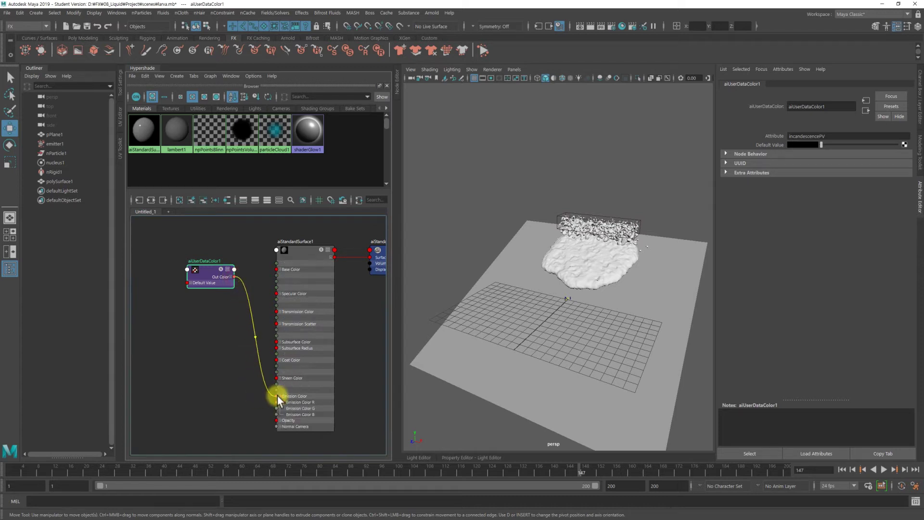
pyautogui.moveTo(257, 394); pyautogui.dragTo(277, 395)
# Raise aiStandardSurface1's emission weight to 1.0 and collapse the Hypershade panel
pyautogui.click(295, 406)
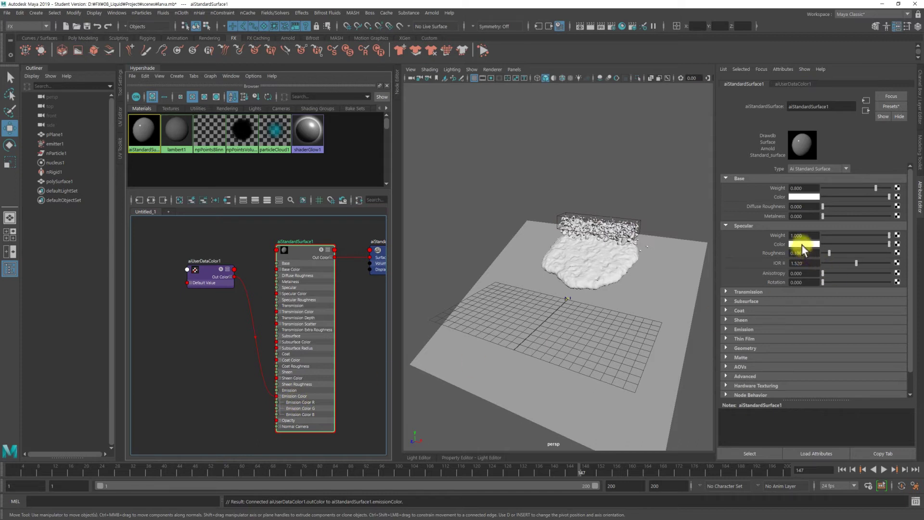
pyautogui.click(743, 329)
pyautogui.moveTo(823, 338); pyautogui.dragTo(922, 343)
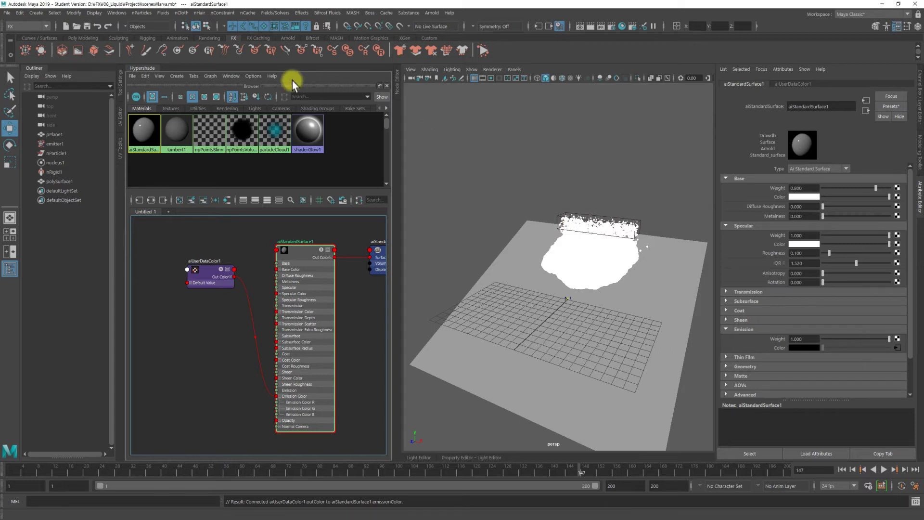
pyautogui.click(153, 66)
pyautogui.moveTo(512, 137)
pyautogui.keyDown('alt'); pyautogui.mouseDown()
pyautogui.moveTo(518, 129)
pyautogui.moveTo(551, 144)
pyautogui.mouseUp(); pyautogui.keyUp('alt')
pyautogui.click(431, 13)
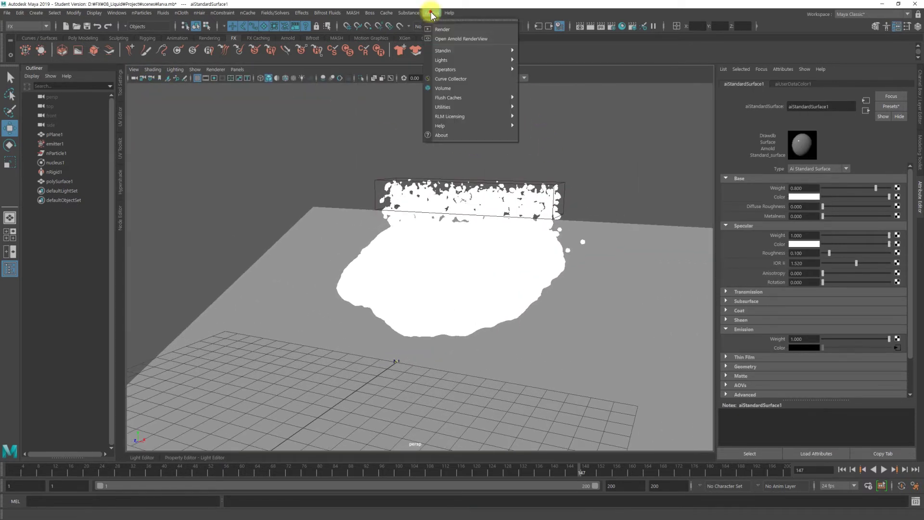
pyautogui.moveTo(442, 60)
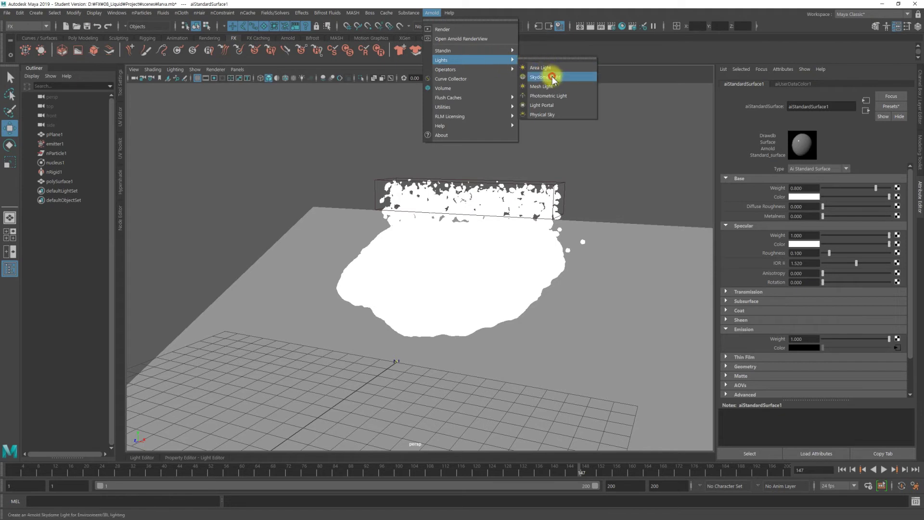
# Add an Arnold skydome light and dock the Arnold RenderView left of the viewport
pyautogui.click(552, 78)
pyautogui.click(434, 15)
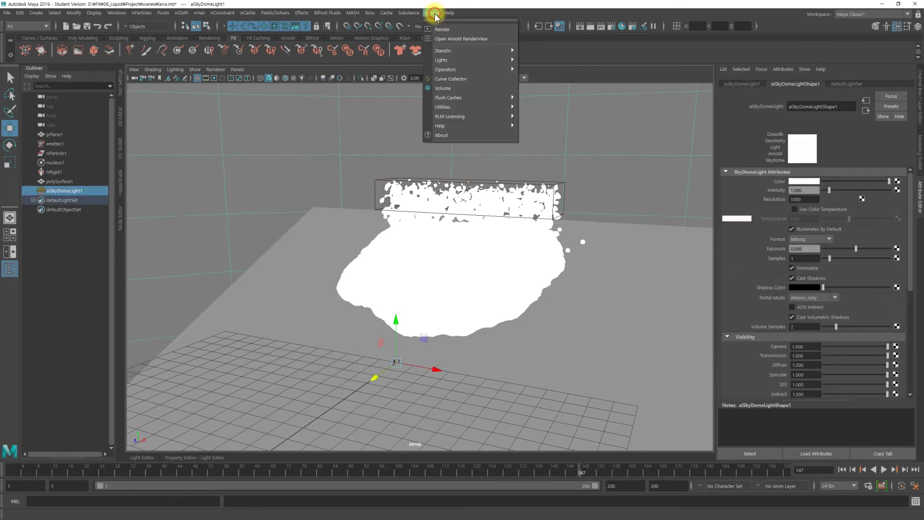
pyautogui.click(461, 38)
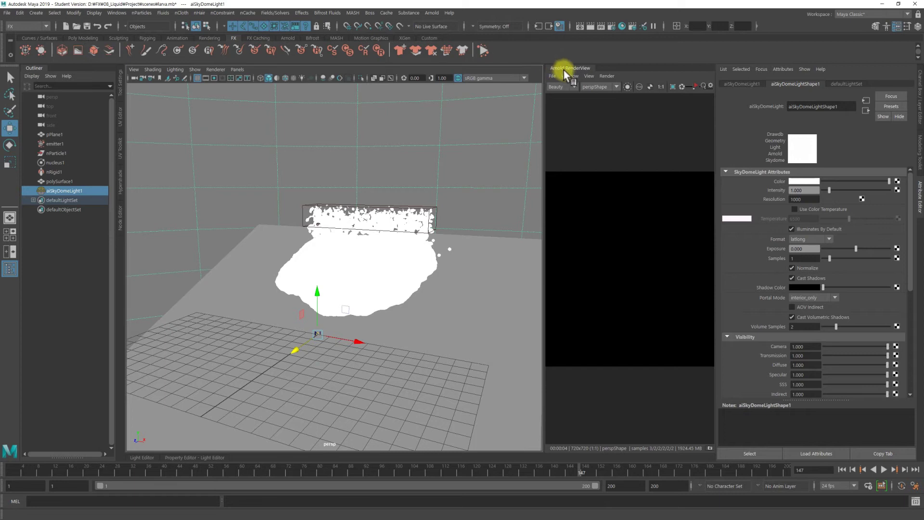
pyautogui.moveTo(565, 71); pyautogui.dragTo(123, 172)
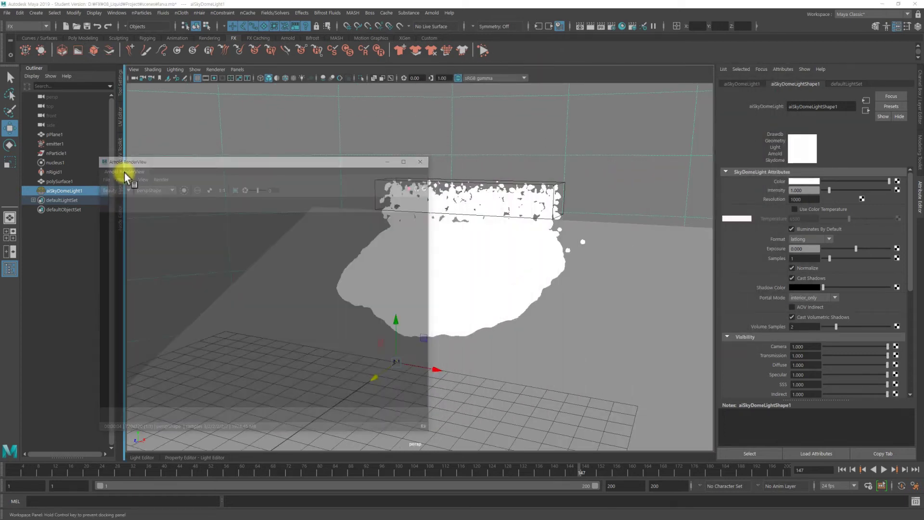
pyautogui.moveTo(123, 172); pyautogui.dragTo(124, 172)
# Confirm the 720×720 image size in Render Settings and render the current frame
pyautogui.click(613, 29)
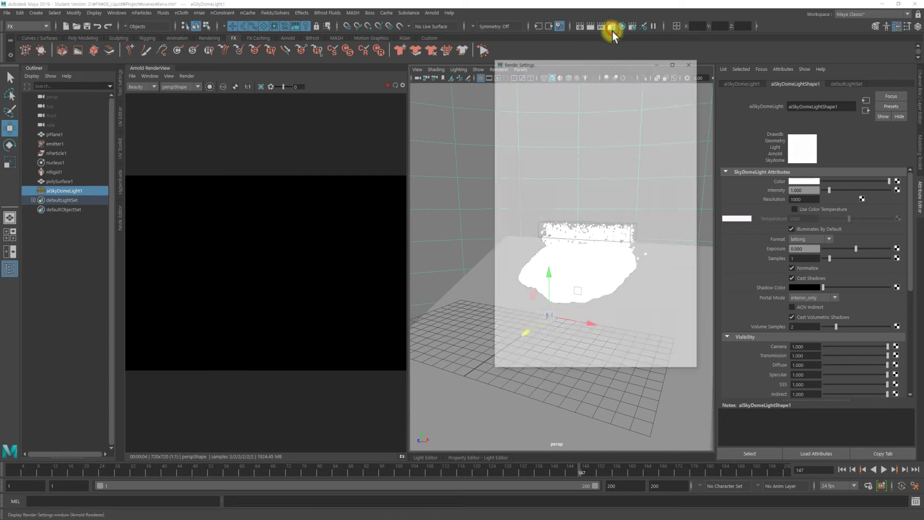
pyautogui.scroll(-5, 587, 248)
pyautogui.moveTo(582, 271); pyautogui.dragTo(553, 254)
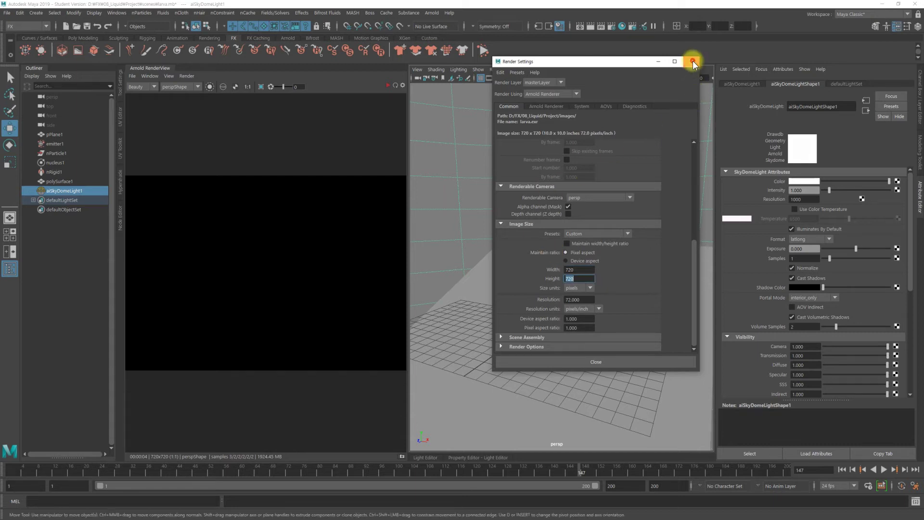
pyautogui.click(691, 61)
pyautogui.click(396, 86)
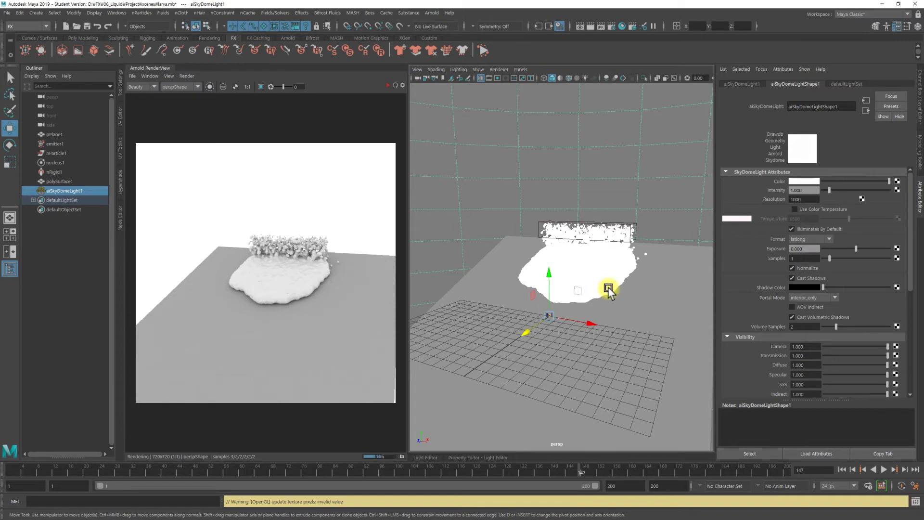
# Replay the simulation from the start, stop at frame 28, and re-render it
pyautogui.scroll(2, 592, 276)
pyautogui.scroll(2, 625, 281)
pyautogui.keyDown('alt'); pyautogui.moveTo(666, 285); pyautogui.dragTo(623, 272); pyautogui.keyUp('alt')
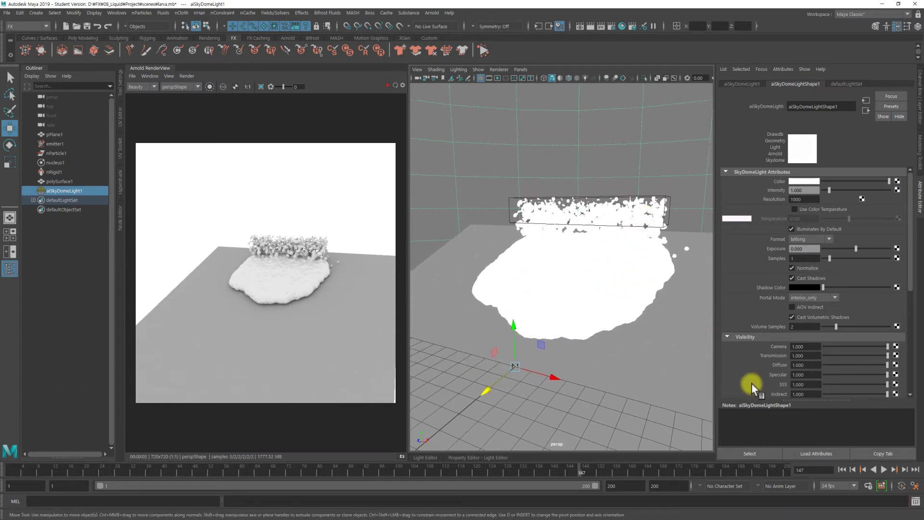
pyautogui.click(842, 469)
pyautogui.click(883, 469)
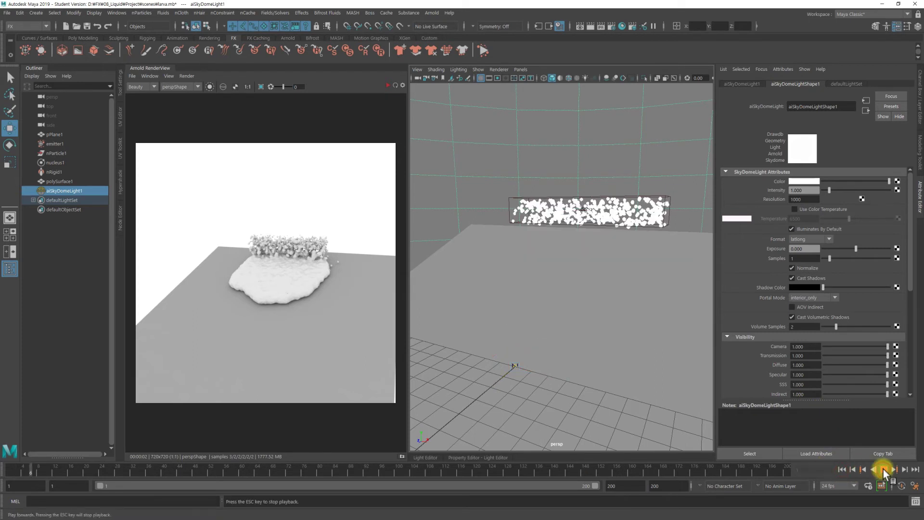
pyautogui.press('Escape')
pyautogui.click(395, 86)
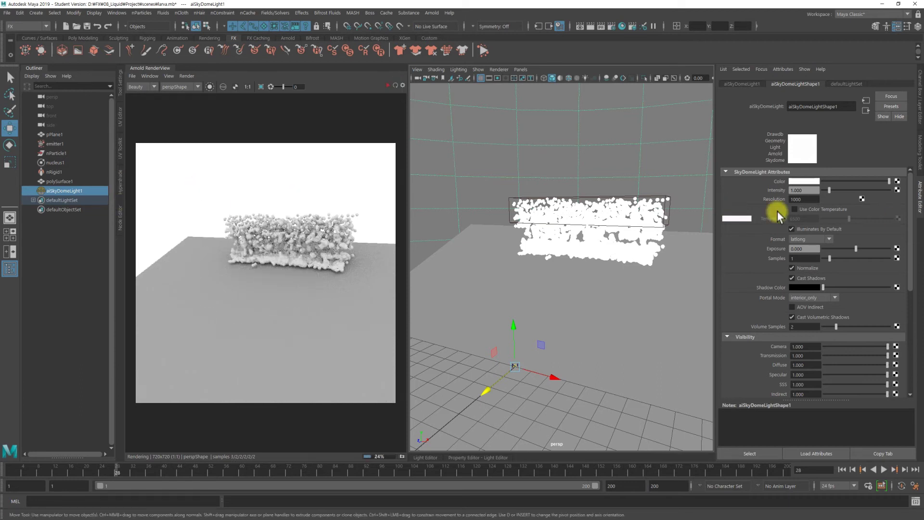
# Set polySurface1's aiStandardSurface1 base colour to dark navy and re-render
pyautogui.click(624, 247)
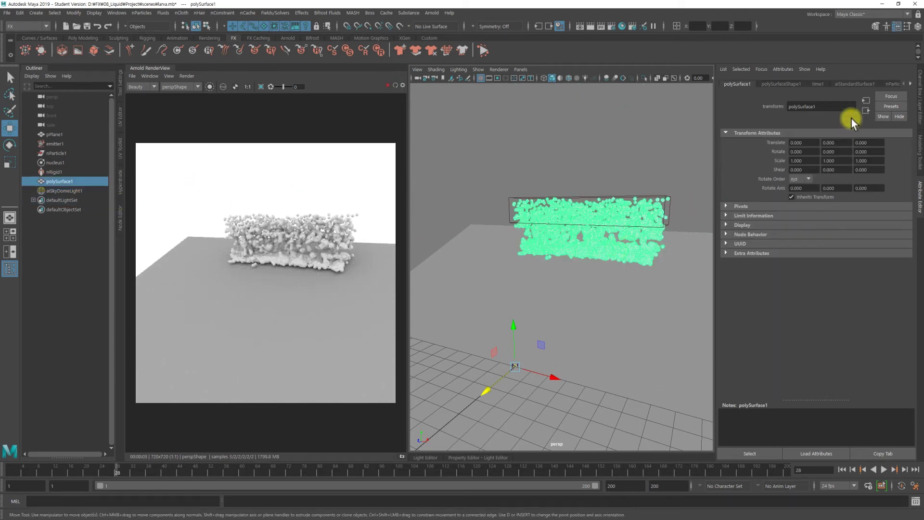
pyautogui.click(855, 84)
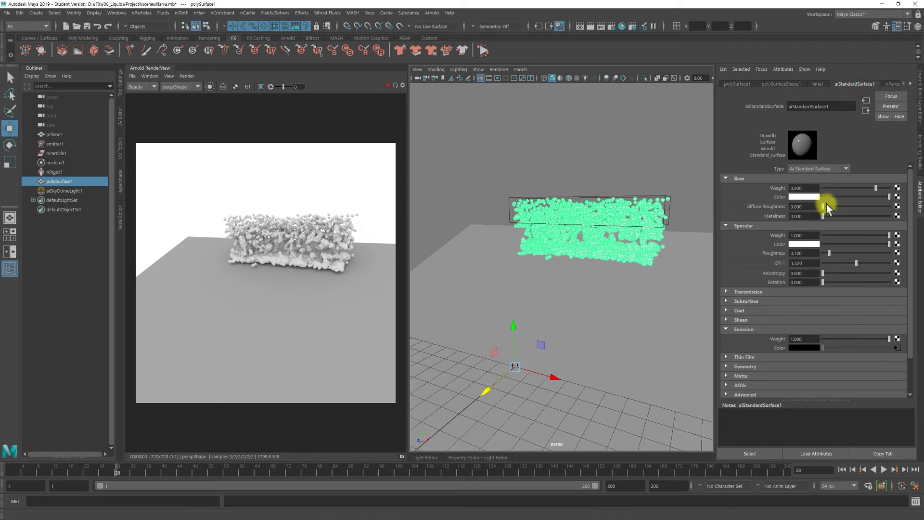
pyautogui.click(809, 197)
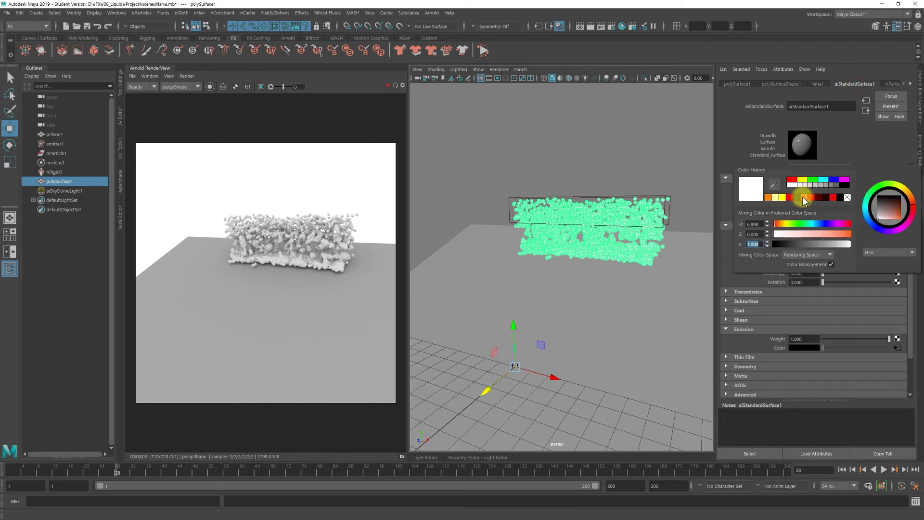
pyautogui.click(796, 196)
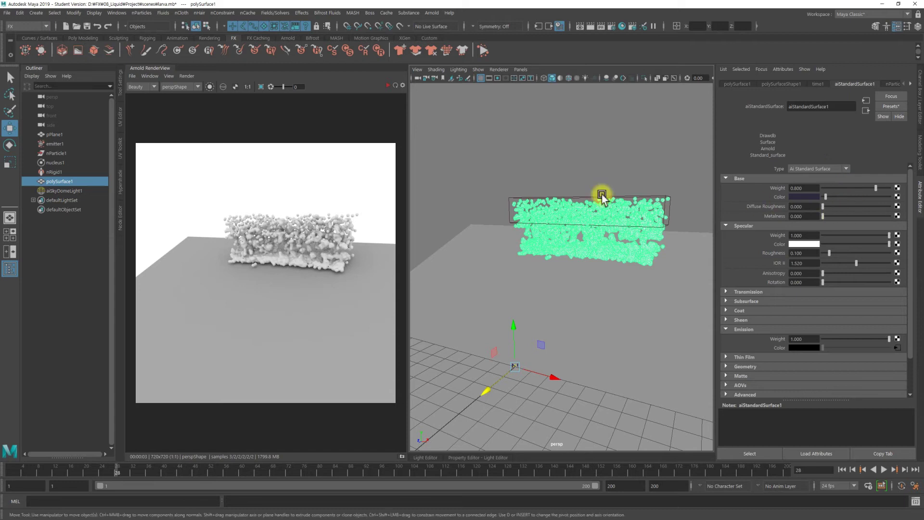
pyautogui.click(394, 86)
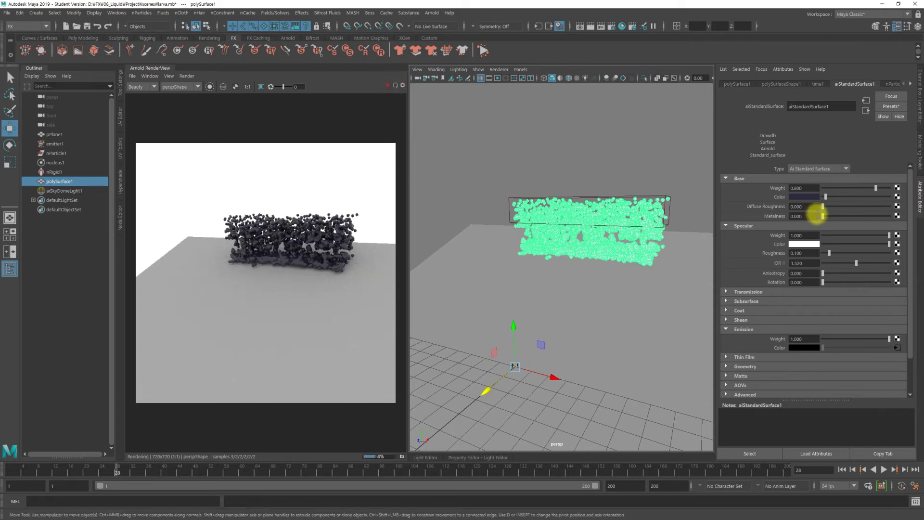
pyautogui.moveTo(598, 252)
pyautogui.keyDown('alt'); pyautogui.mouseDown()
pyautogui.moveTo(583, 248)
pyautogui.moveTo(633, 239)
pyautogui.moveTo(587, 243)
pyautogui.mouseUp(); pyautogui.keyUp('alt')
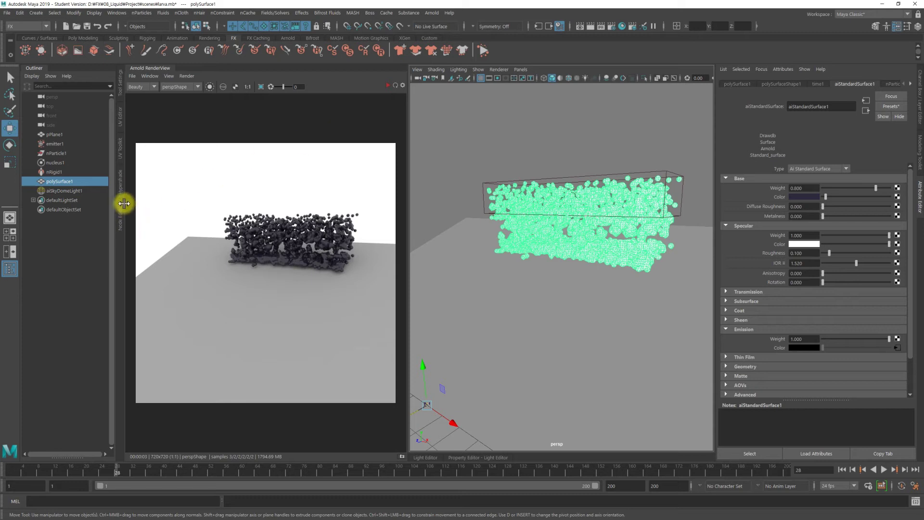
# Show the Hypershade framed on the mesh's aiStandardSurface1 material network
pyautogui.click(120, 183)
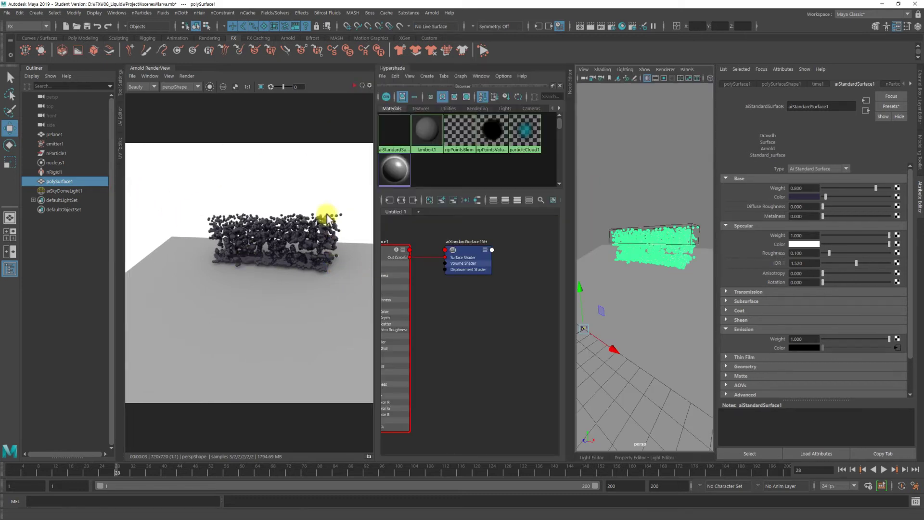
pyautogui.press('f')
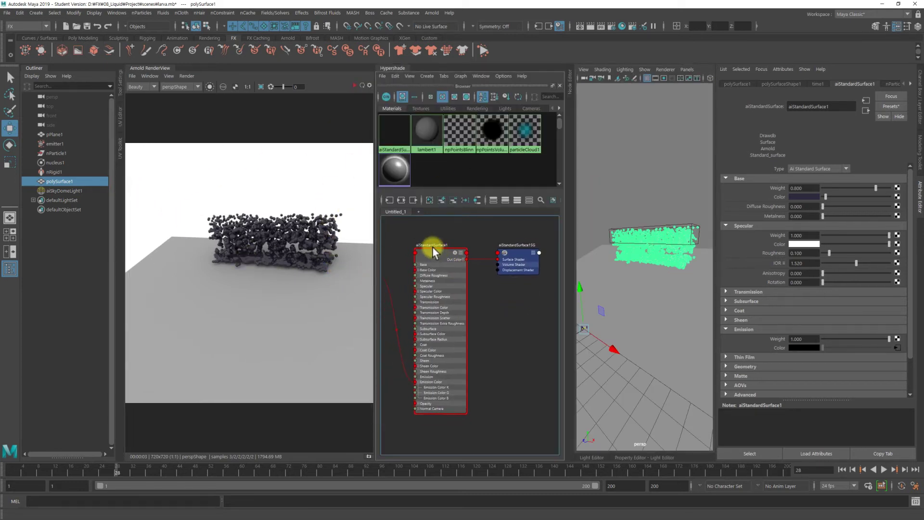
pyautogui.click(434, 256)
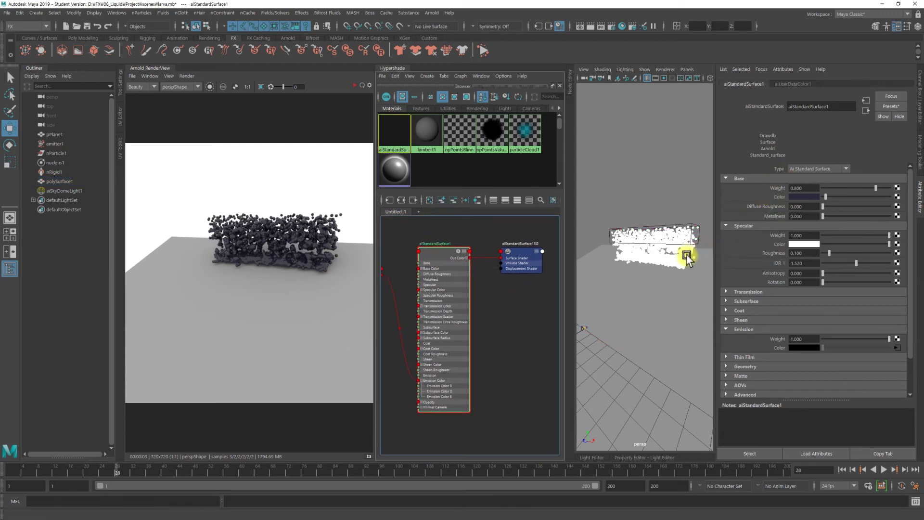
# Enable Export Vertex Colors in polySurfaceShape1's Arnold settings and re-render
pyautogui.click(683, 254)
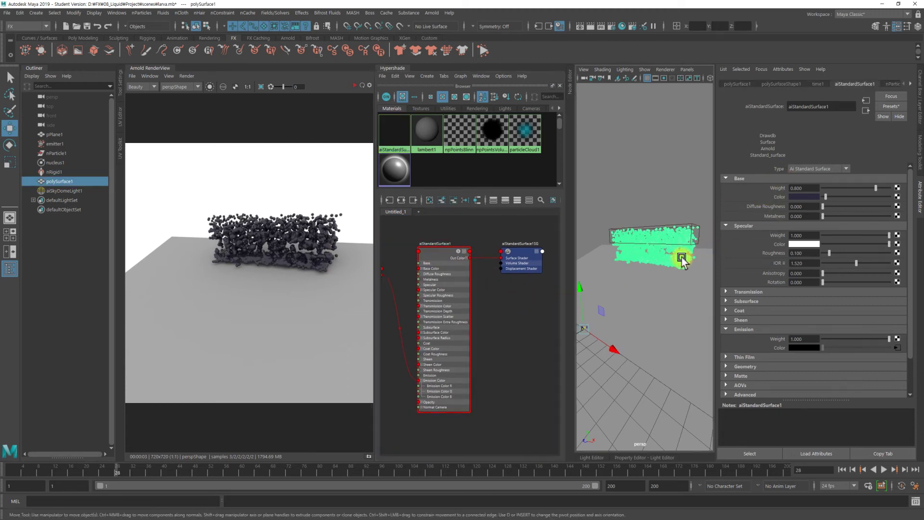
pyautogui.click(885, 85)
pyautogui.click(769, 85)
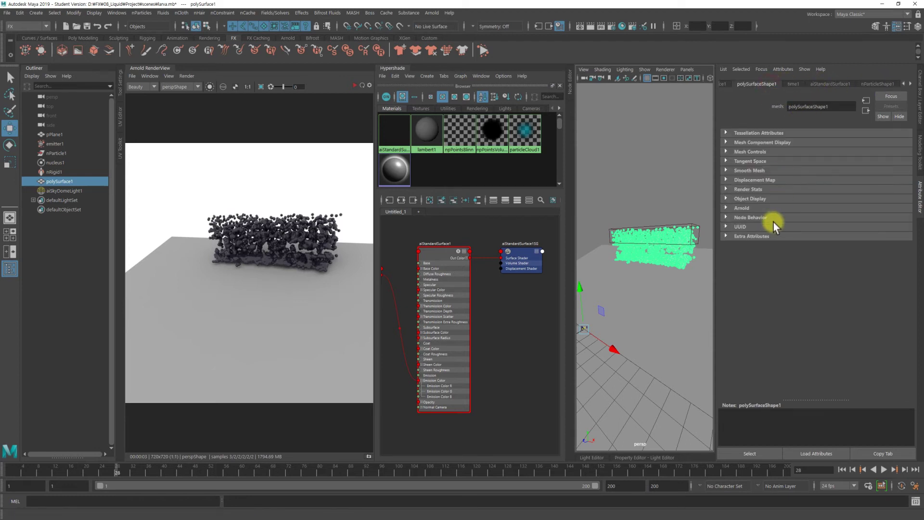
pyautogui.click(745, 208)
pyautogui.scroll(-2, 824, 201)
pyautogui.scroll(-2, 824, 201)
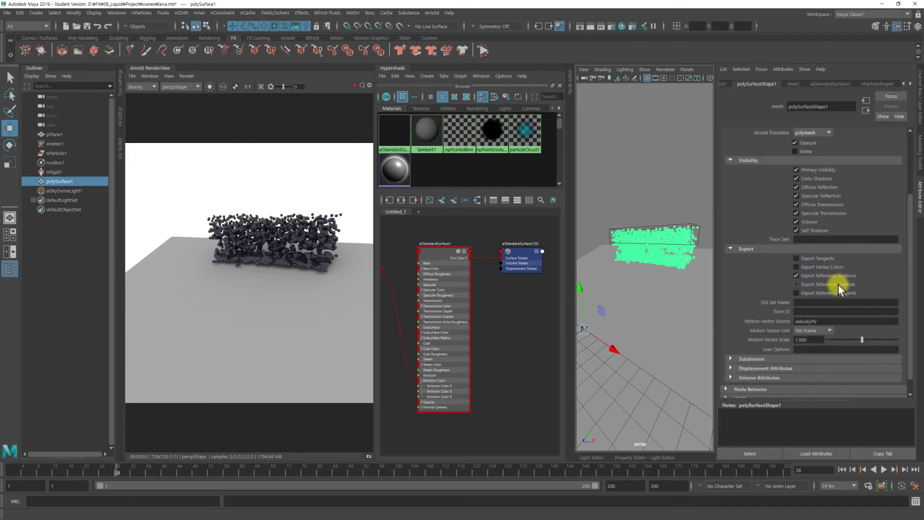
pyautogui.click(823, 268)
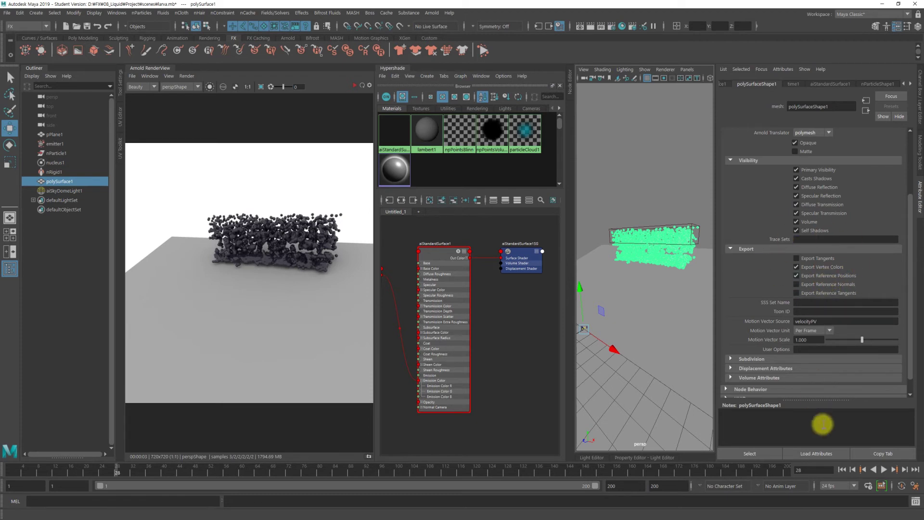
pyautogui.click(362, 85)
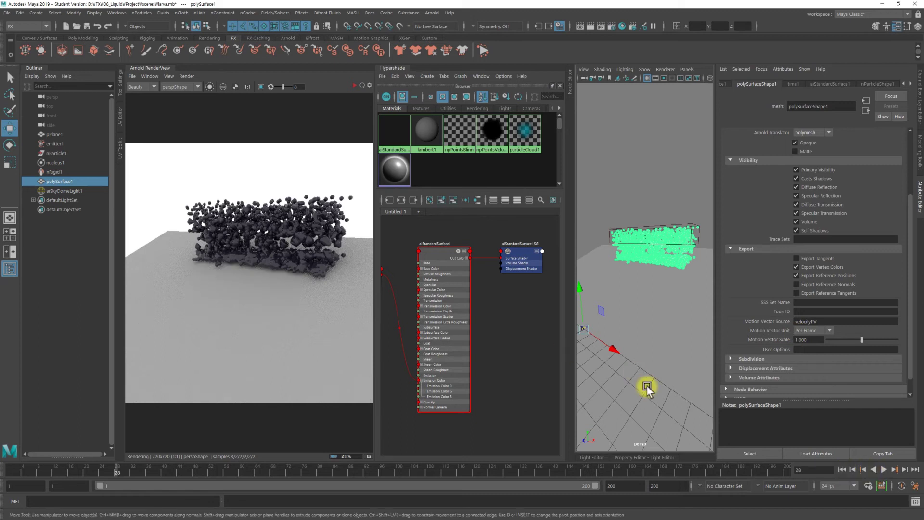
# Replay the simulation from frame 1, stop at frame 42, and re-render it
pyautogui.click(310, 321)
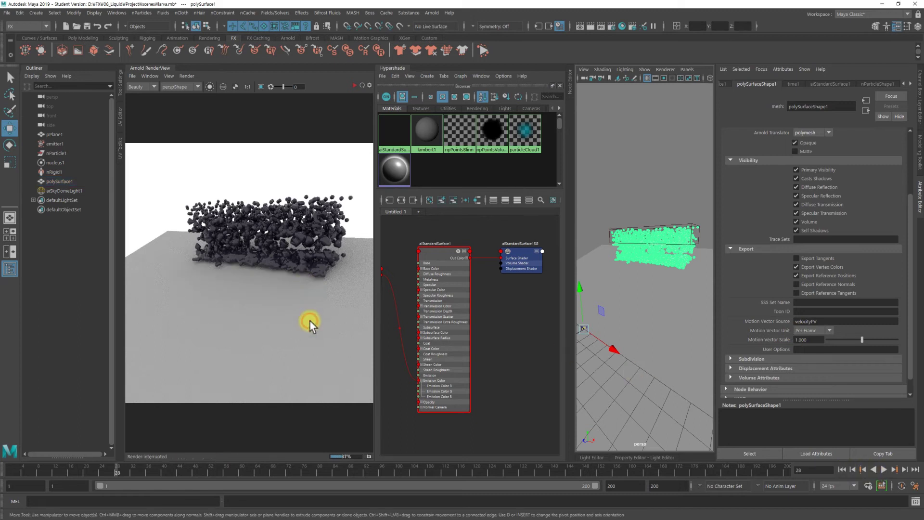
pyautogui.click(841, 469)
pyautogui.click(884, 469)
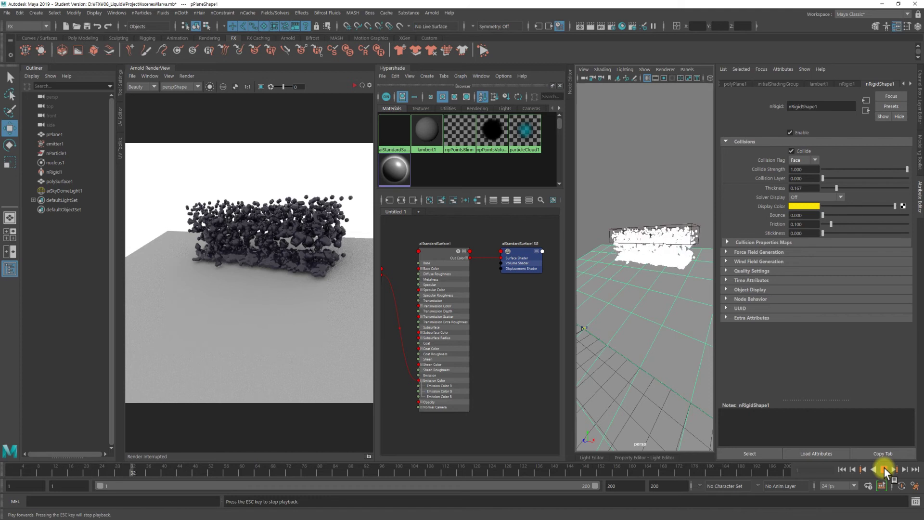
pyautogui.click(883, 469)
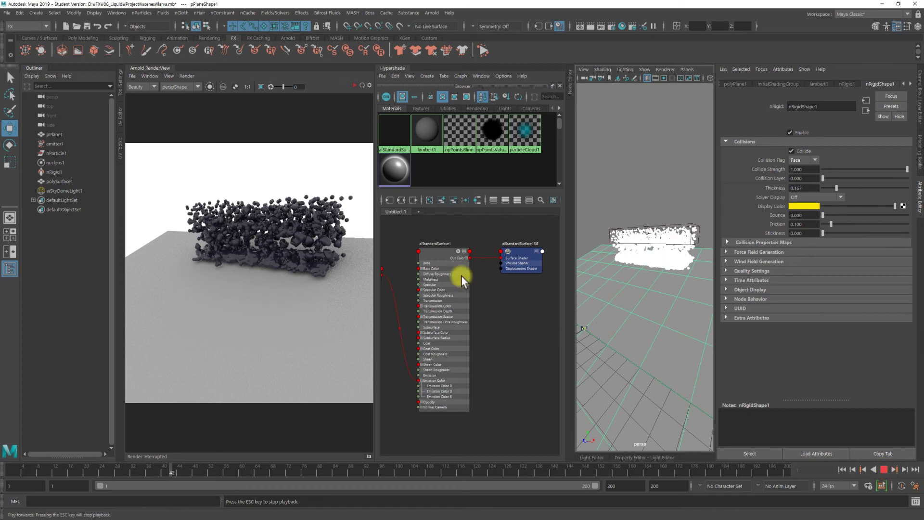
pyautogui.click(364, 85)
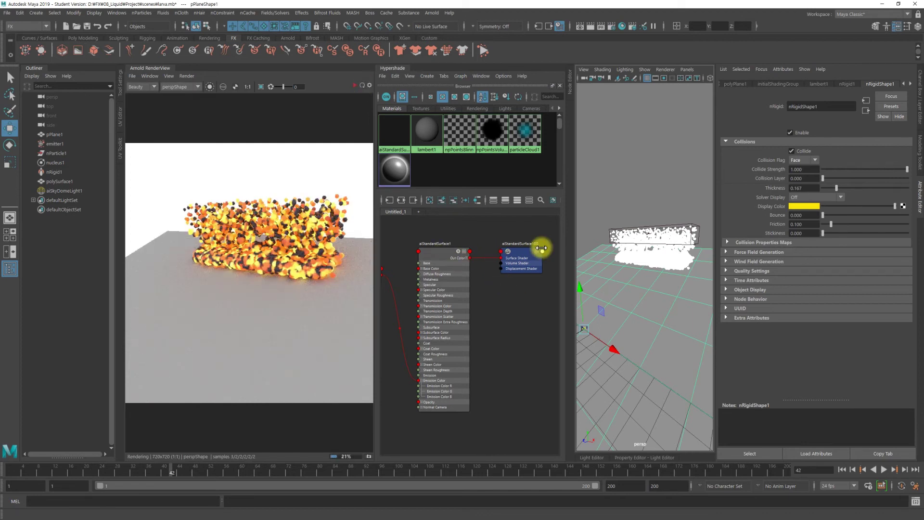
# Review polySurface1's Mesh Component Display and Mesh Controls settings
pyautogui.click(674, 259)
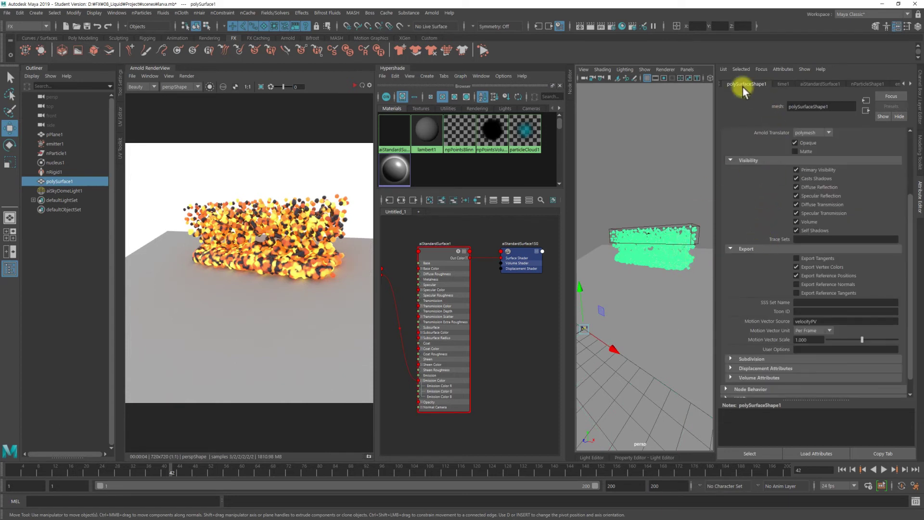
pyautogui.scroll(3, 835, 240)
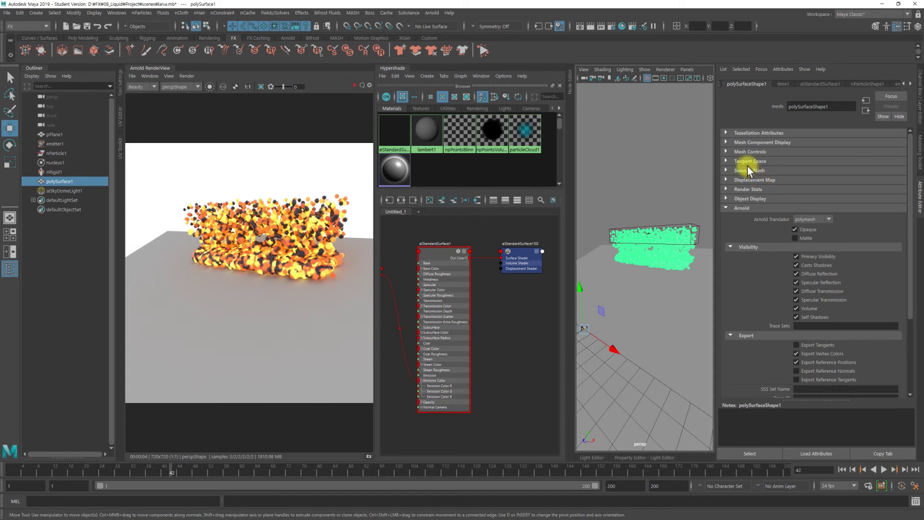
pyautogui.click(755, 144)
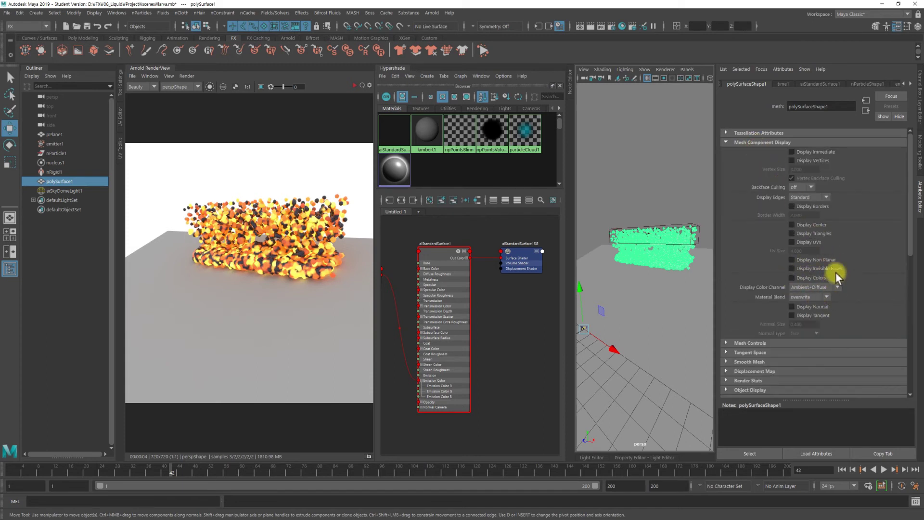
pyautogui.click(750, 343)
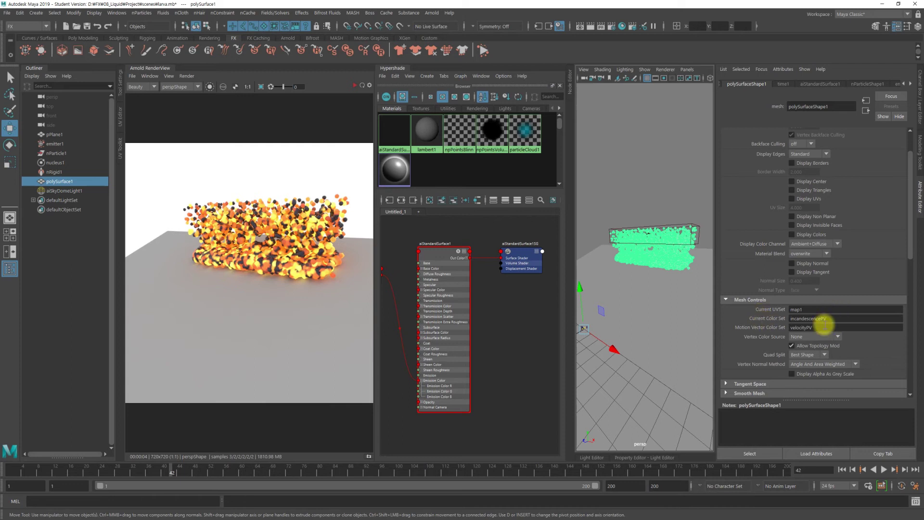
pyautogui.scroll(-3, 830, 313)
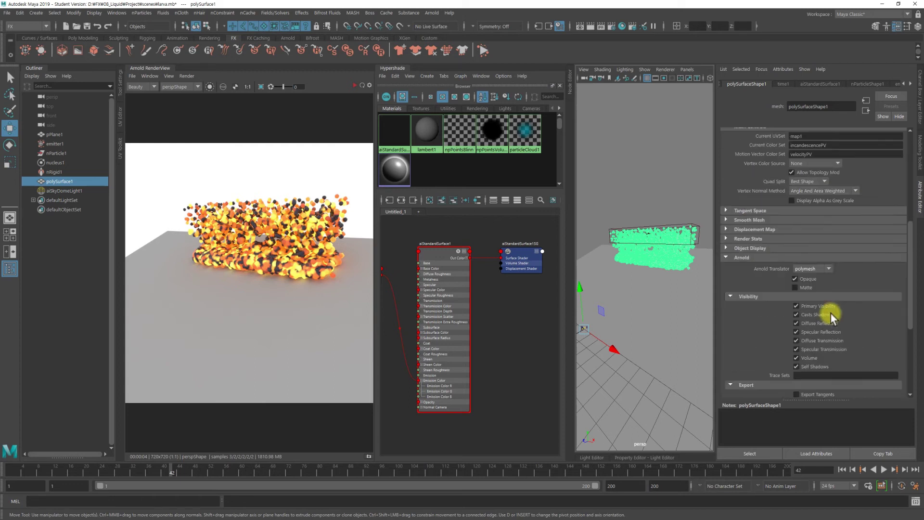
pyautogui.scroll(-3, 830, 312)
pyautogui.scroll(3, 809, 286)
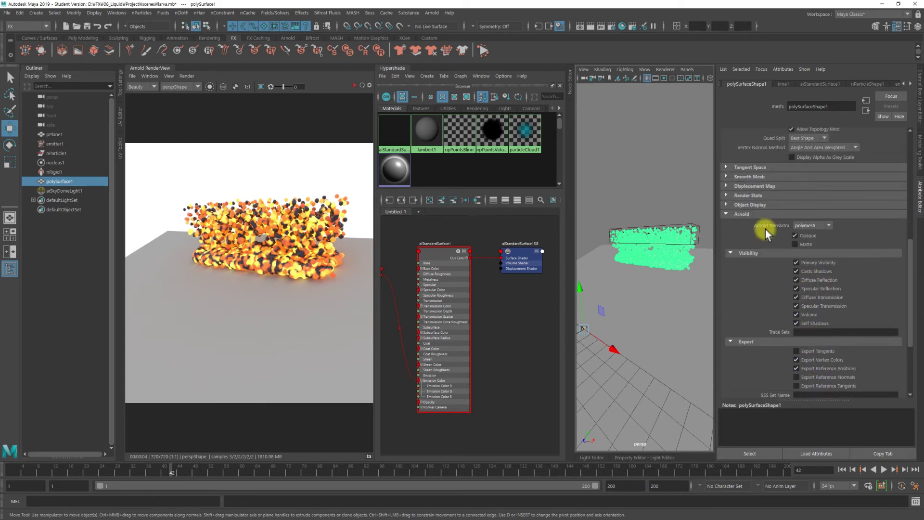
pyautogui.scroll(-2, 883, 309)
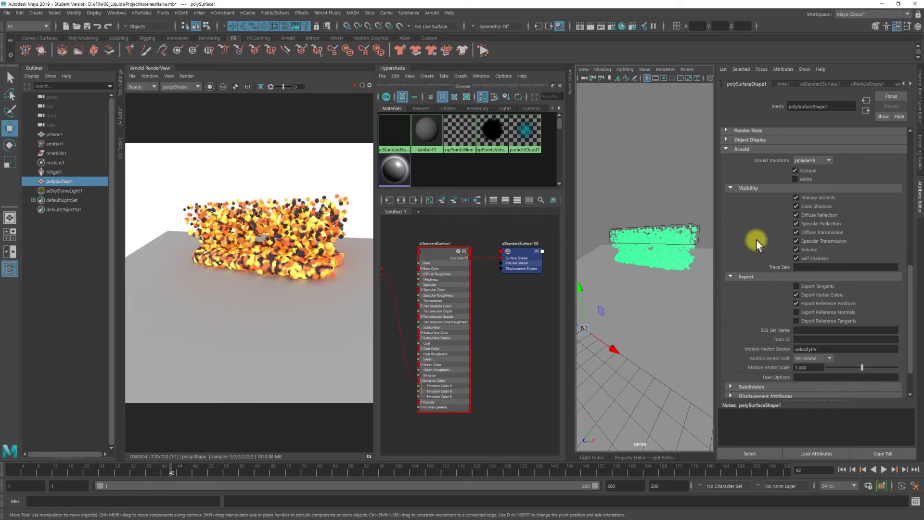
# Check aiUserDataColor1 reads incandescencePV and inspect aiStandardSurface1, then collapse the Hypershade
pyautogui.keyDown('alt'); pyautogui.moveTo(482, 285); pyautogui.dragTo(536, 284, button='middle'); pyautogui.keyUp('alt')
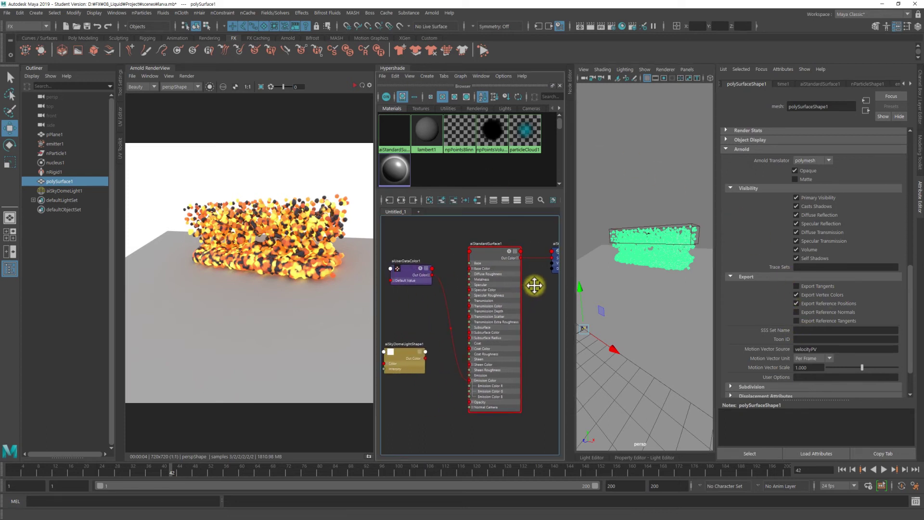
pyautogui.click(406, 267)
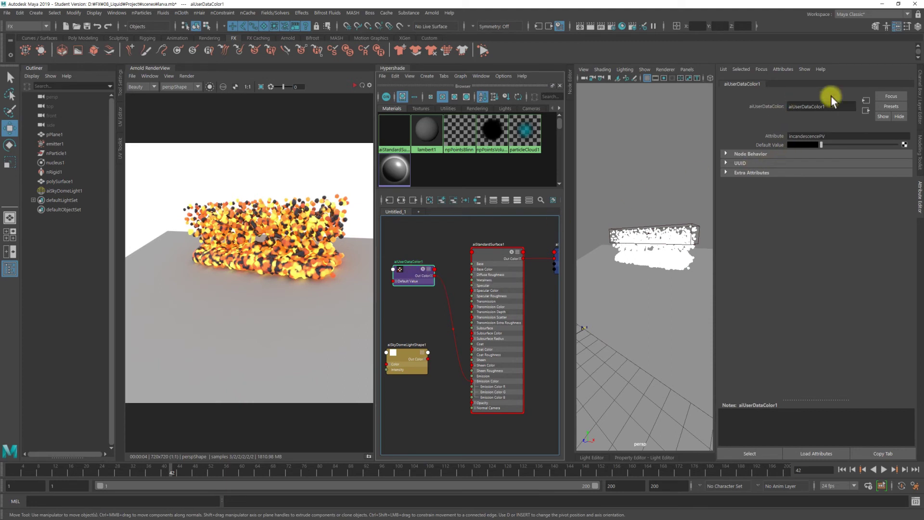
pyautogui.click(493, 261)
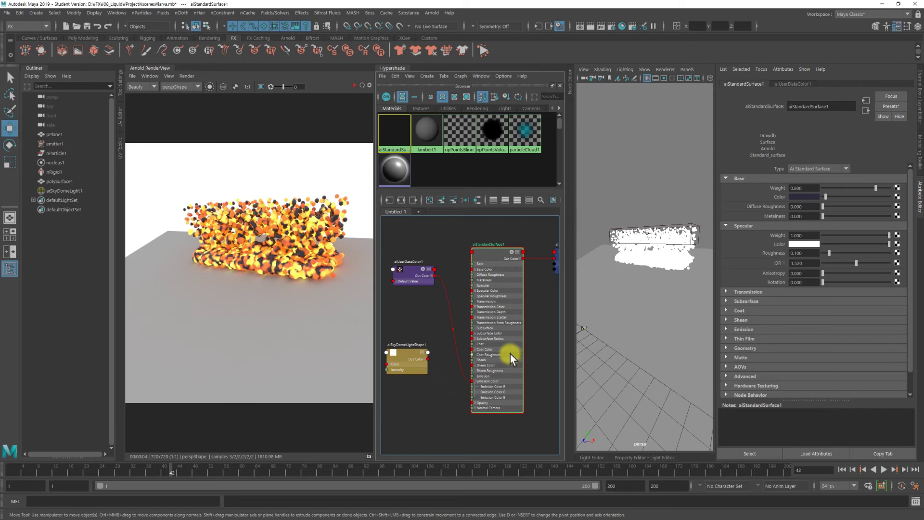
pyautogui.click(433, 241)
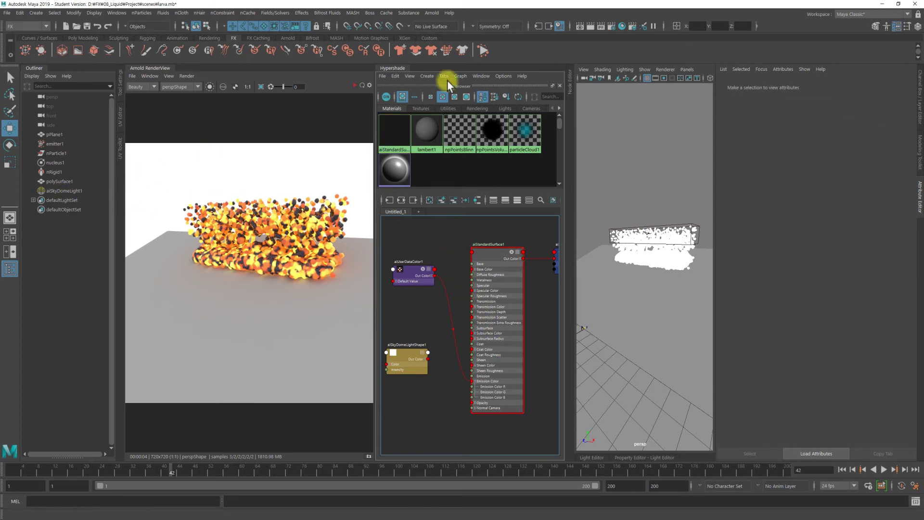
pyautogui.click(399, 72)
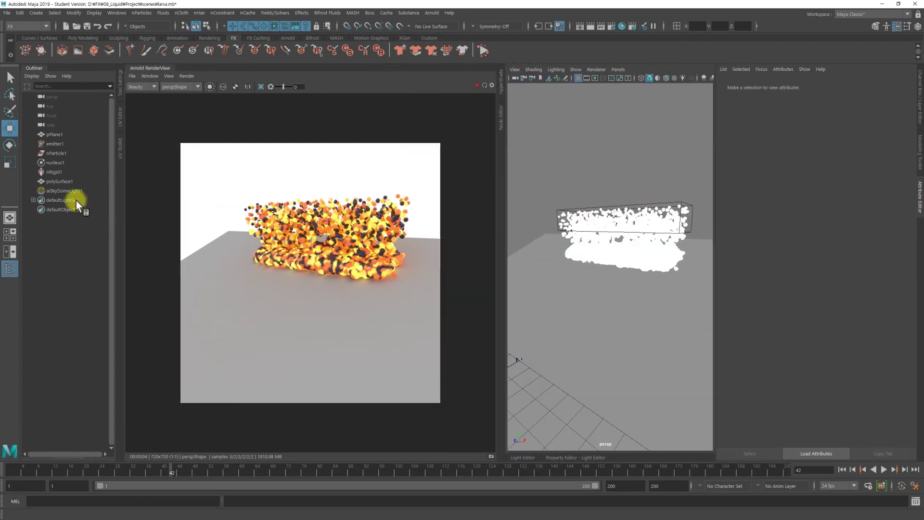
# Set aiSkyDomeLight1's intensity to 0.15, re-render, and widen the 3D view beside the render
pyautogui.click(56, 190)
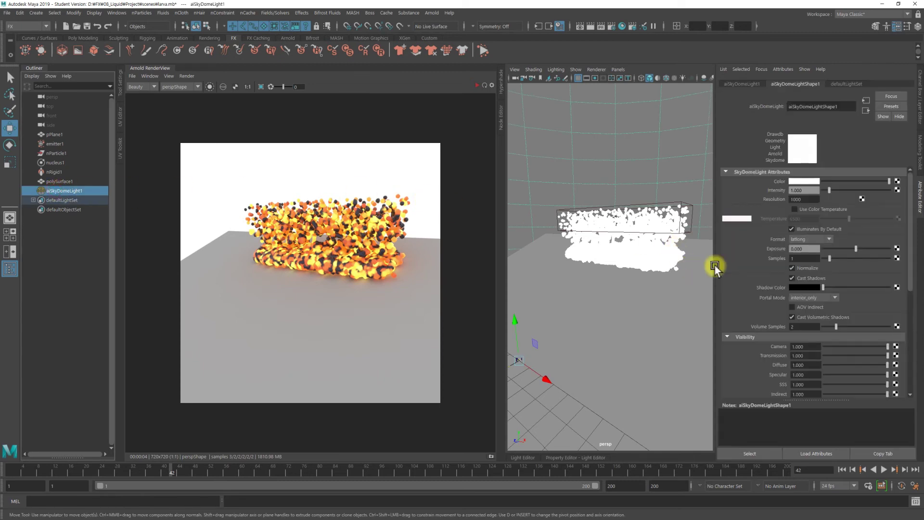
pyautogui.doubleClick(814, 190)
pyautogui.write('0.')
pyautogui.write('2')
pyautogui.press('Return')
pyautogui.click(806, 189)
pyautogui.write('0.15')
pyautogui.press('Return')
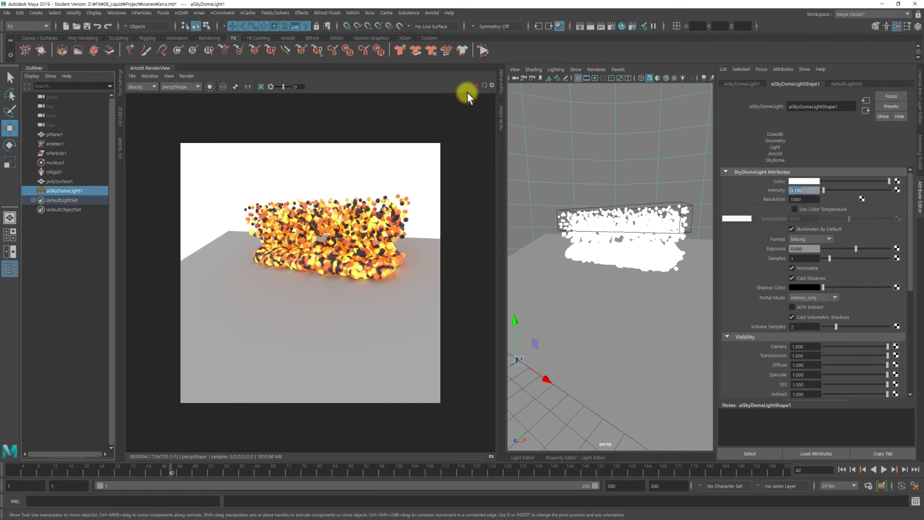
pyautogui.click(485, 86)
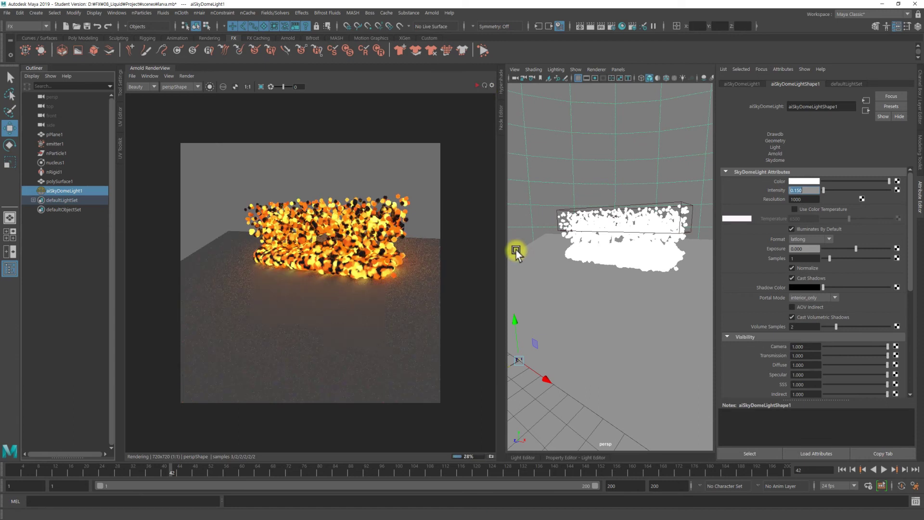
pyautogui.moveTo(498, 249); pyautogui.dragTo(438, 248)
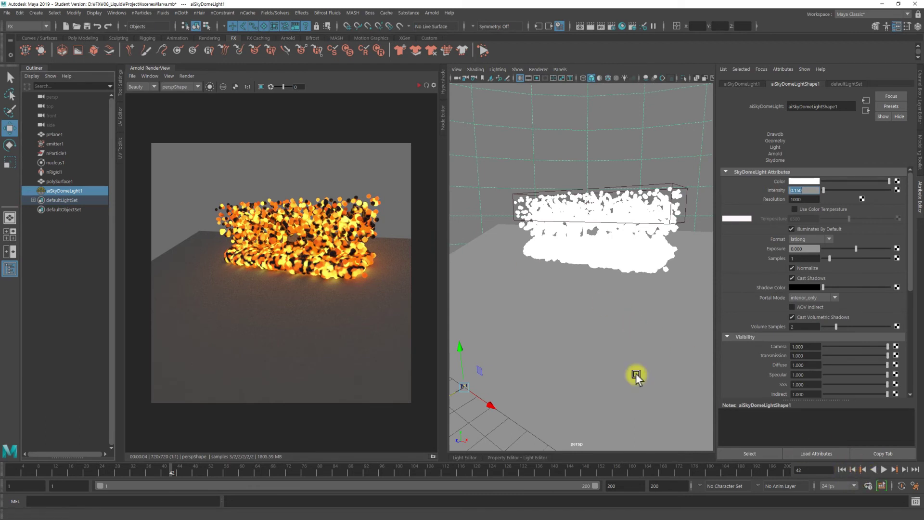
# Play the lava simulation from frame 1 to frame 106 and zoom the persp view in
pyautogui.click(841, 469)
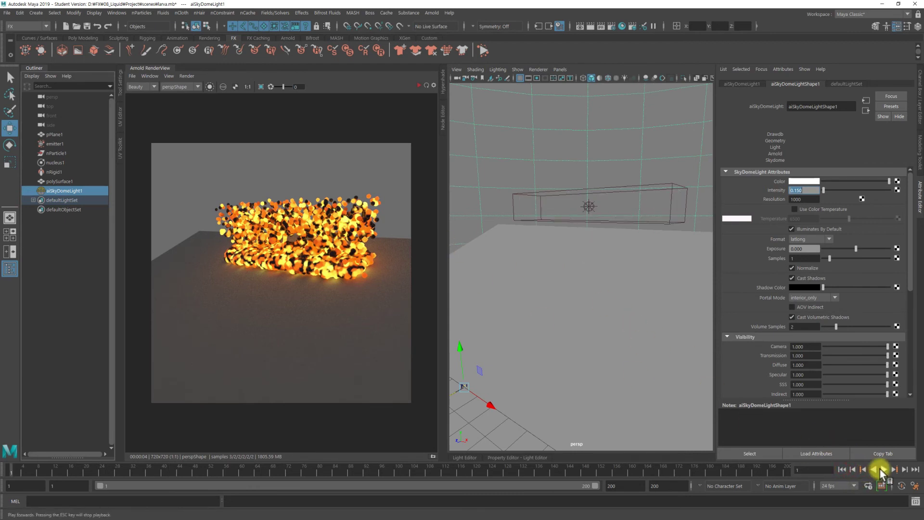
pyautogui.click(883, 469)
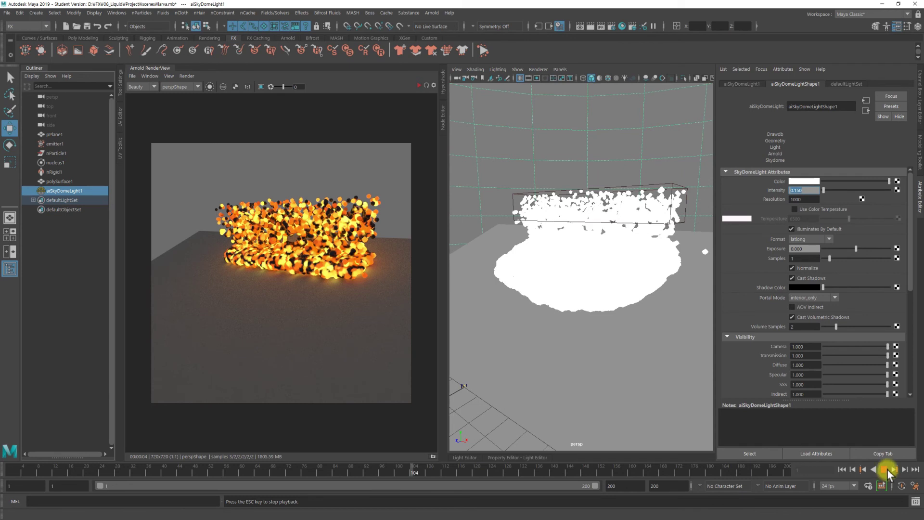
pyautogui.press('Escape')
pyautogui.scroll(3, 609, 279)
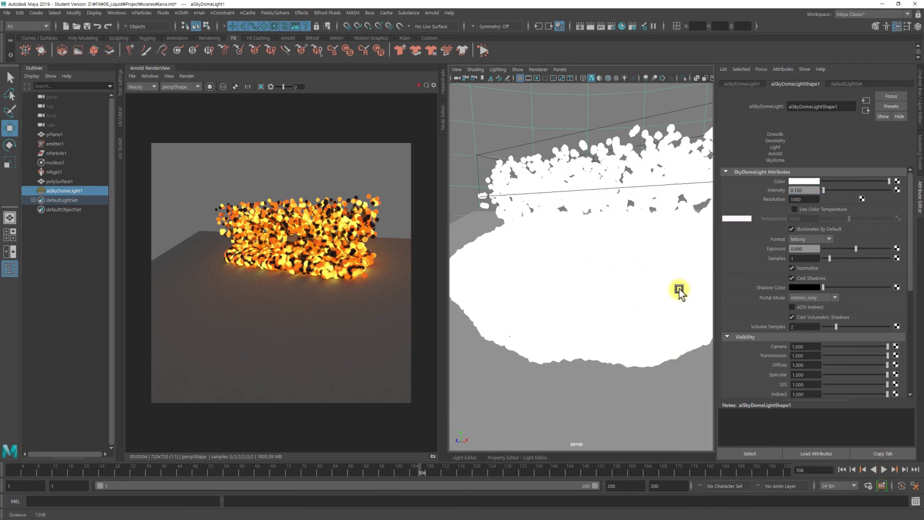
pyautogui.scroll(3, 629, 277)
pyautogui.scroll(1, 642, 277)
# Select the lava mesh and re-render the spread lava at frame 106
pyautogui.click(649, 288)
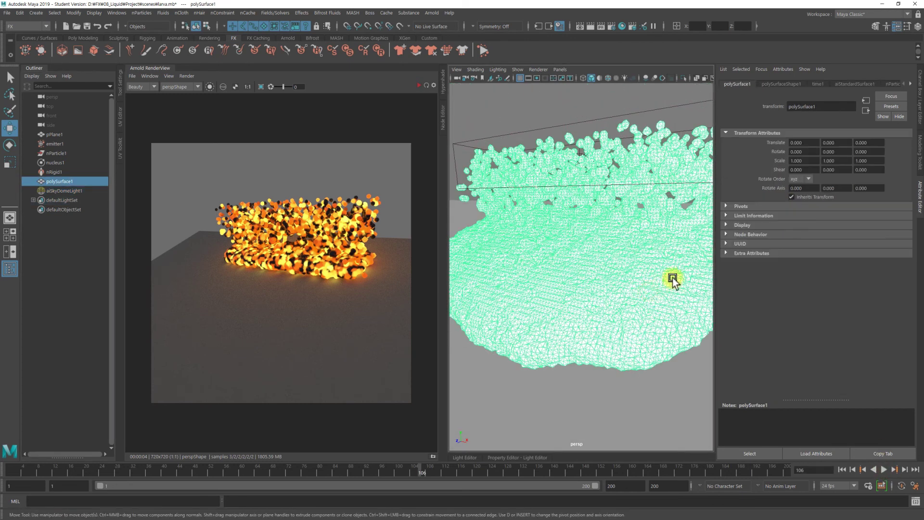
pyautogui.click(426, 86)
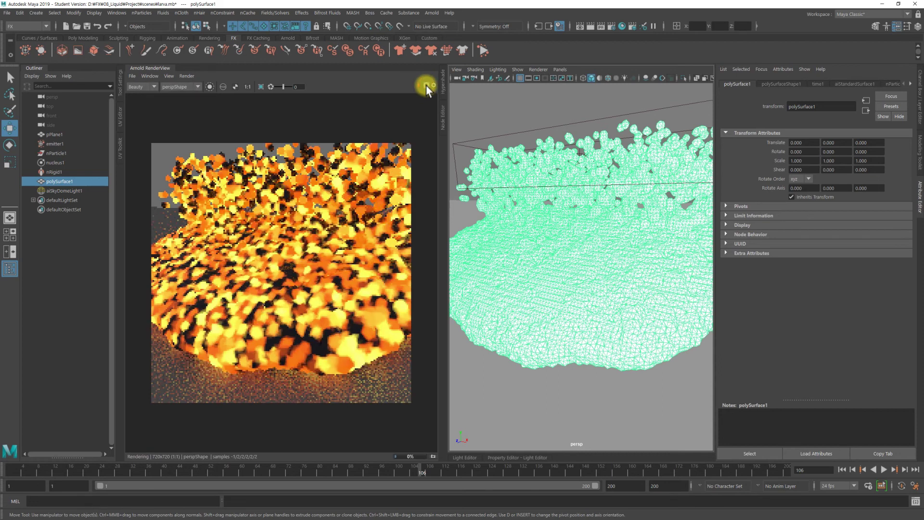
pyautogui.click(791, 85)
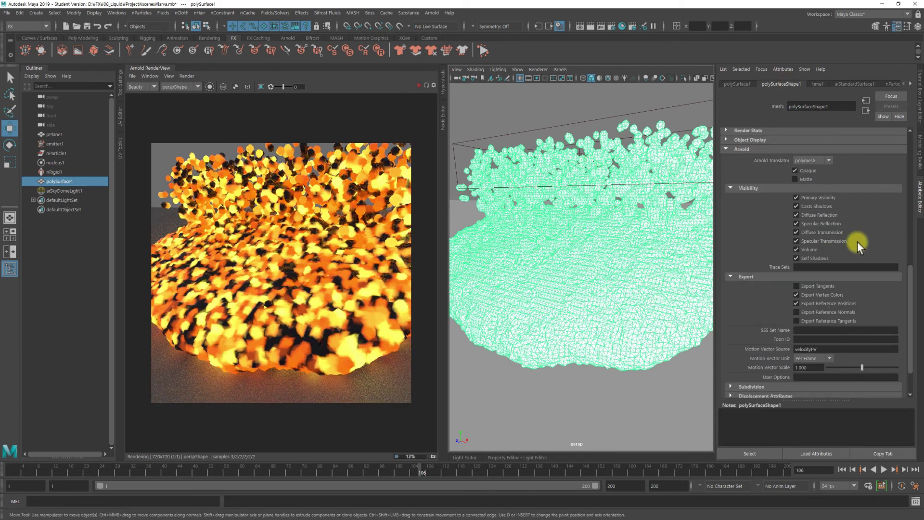
pyautogui.scroll(-3, 857, 241)
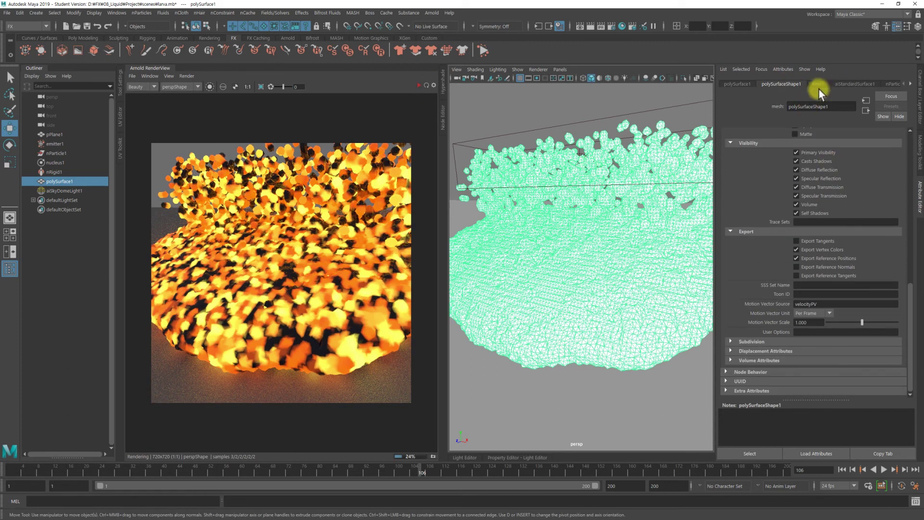
# Expand nParticleShape1's Shading section to reveal its Color and Incandescence settings
pyautogui.click(877, 84)
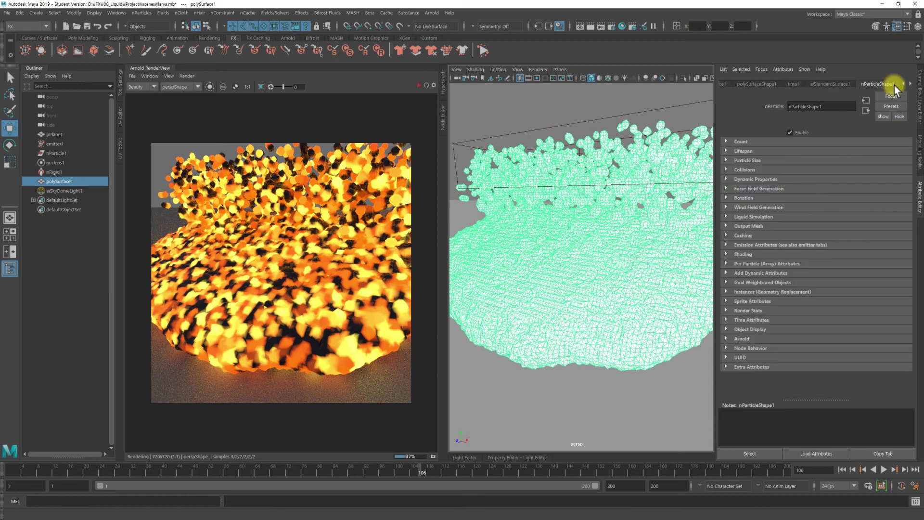
pyautogui.click(746, 253)
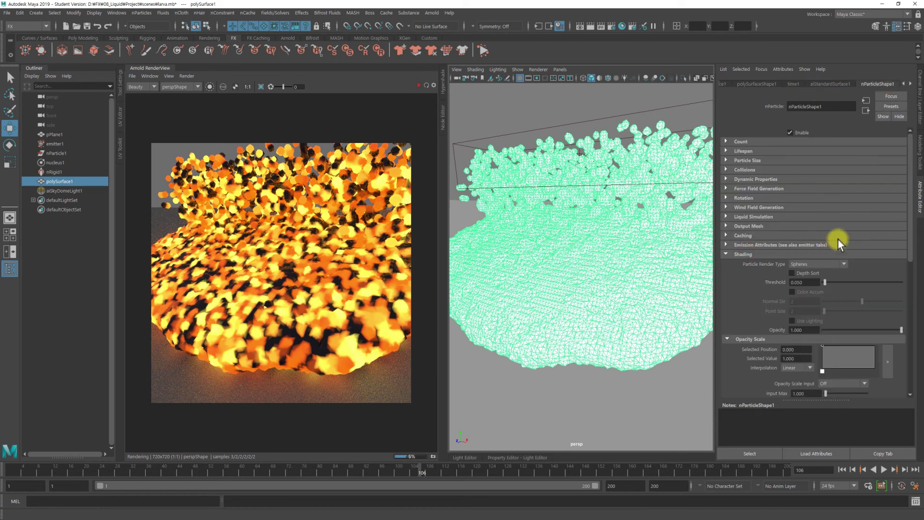
pyautogui.scroll(-2, 838, 240)
pyautogui.scroll(-6, 837, 239)
pyautogui.scroll(-1, 852, 258)
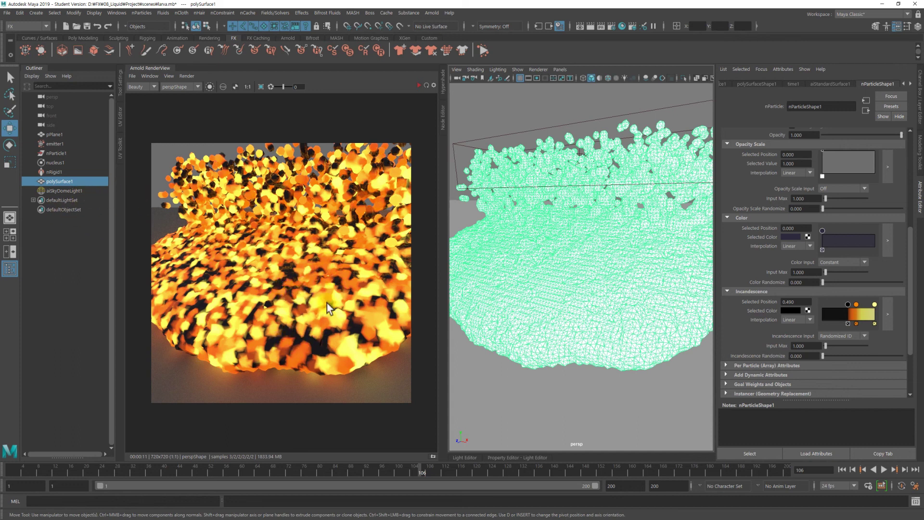
# Show aiStandardSurface1's settings, re-render, and dolly out to frame the whole lava mesh
pyautogui.moveTo(61, 181); pyautogui.dragTo(58, 182)
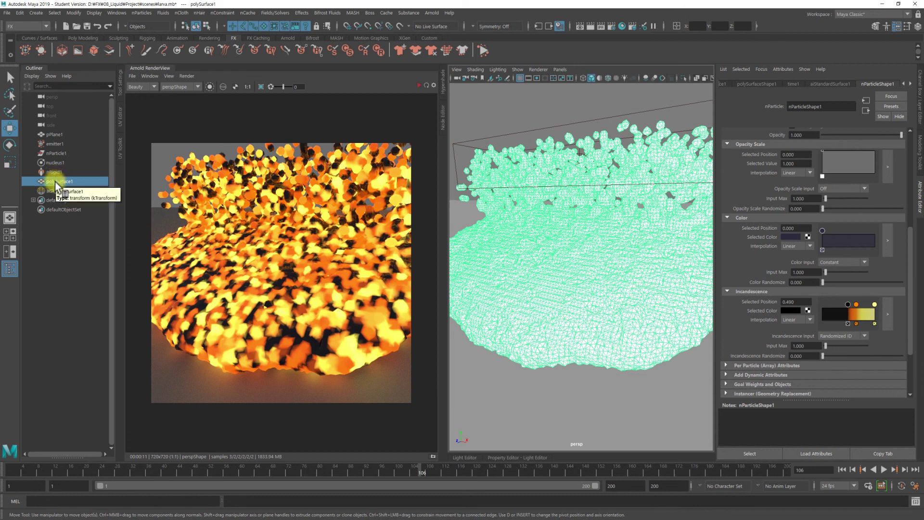
pyautogui.click(827, 83)
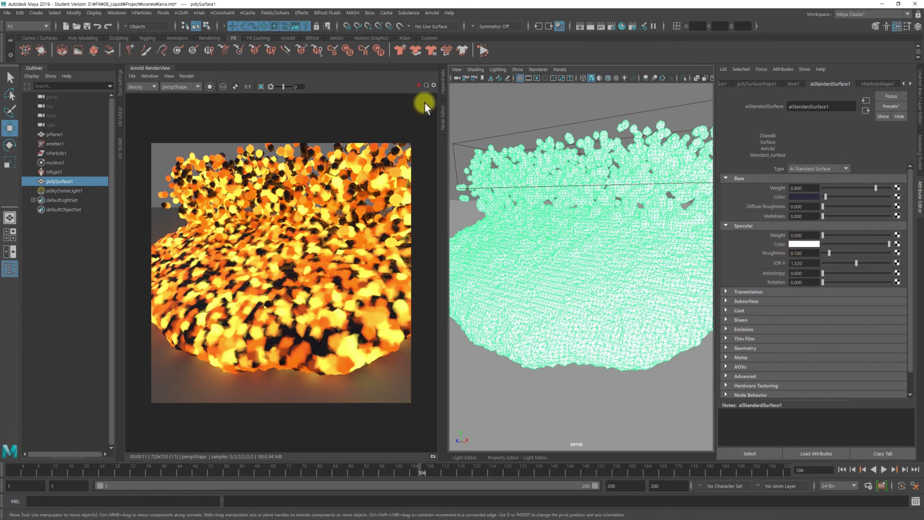
pyautogui.click(426, 83)
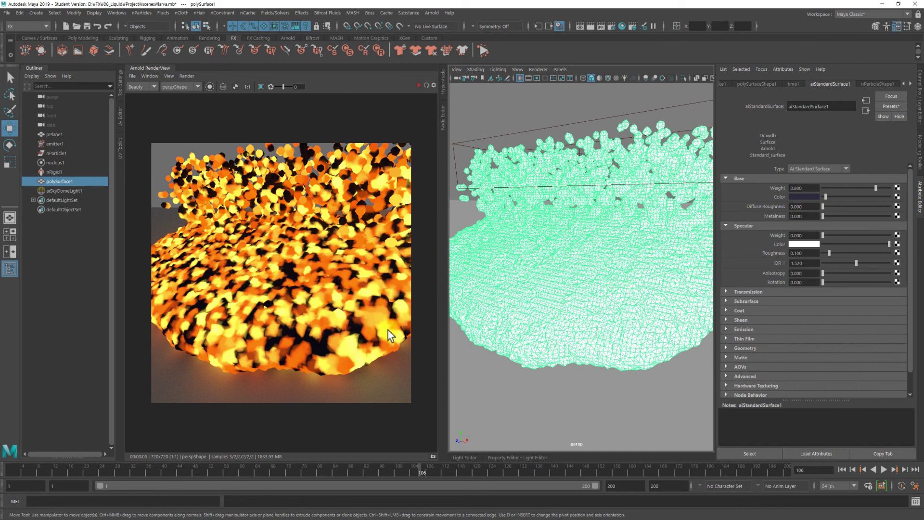
pyautogui.keyDown('alt'); pyautogui.moveTo(621, 310); pyautogui.dragTo(569, 308, button='right'); pyautogui.keyUp('alt')
pyautogui.keyDown('alt'); pyautogui.moveTo(569, 308); pyautogui.dragTo(524, 252); pyautogui.keyUp('alt')
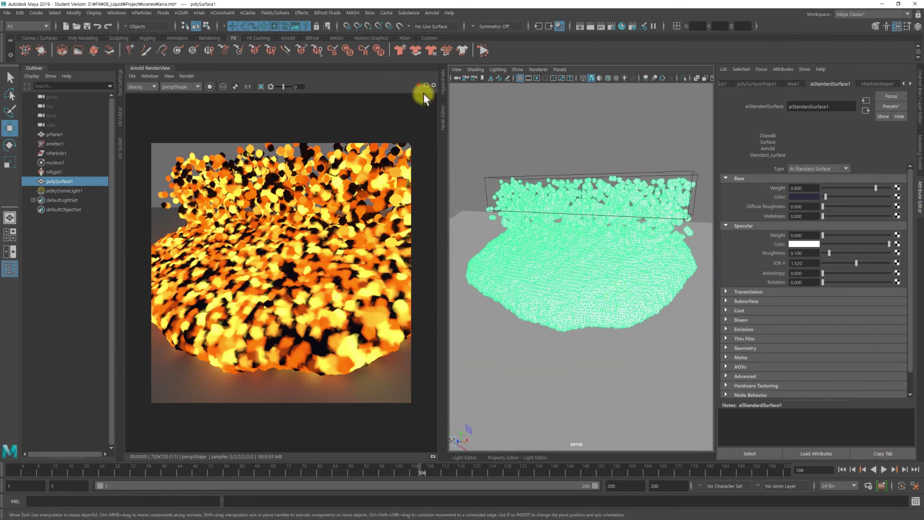
# Refresh Arnold RenderView to re-render the lava mesh from the current persp camera angle
pyautogui.click(424, 95)
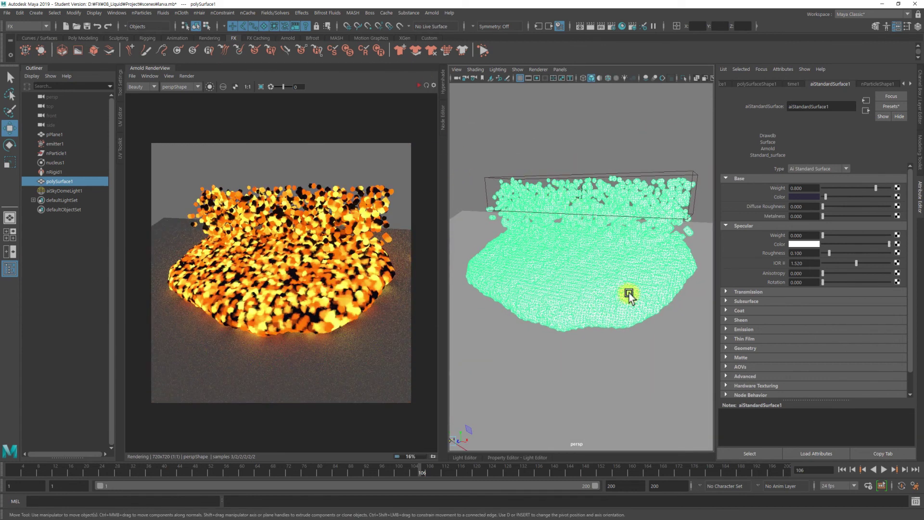